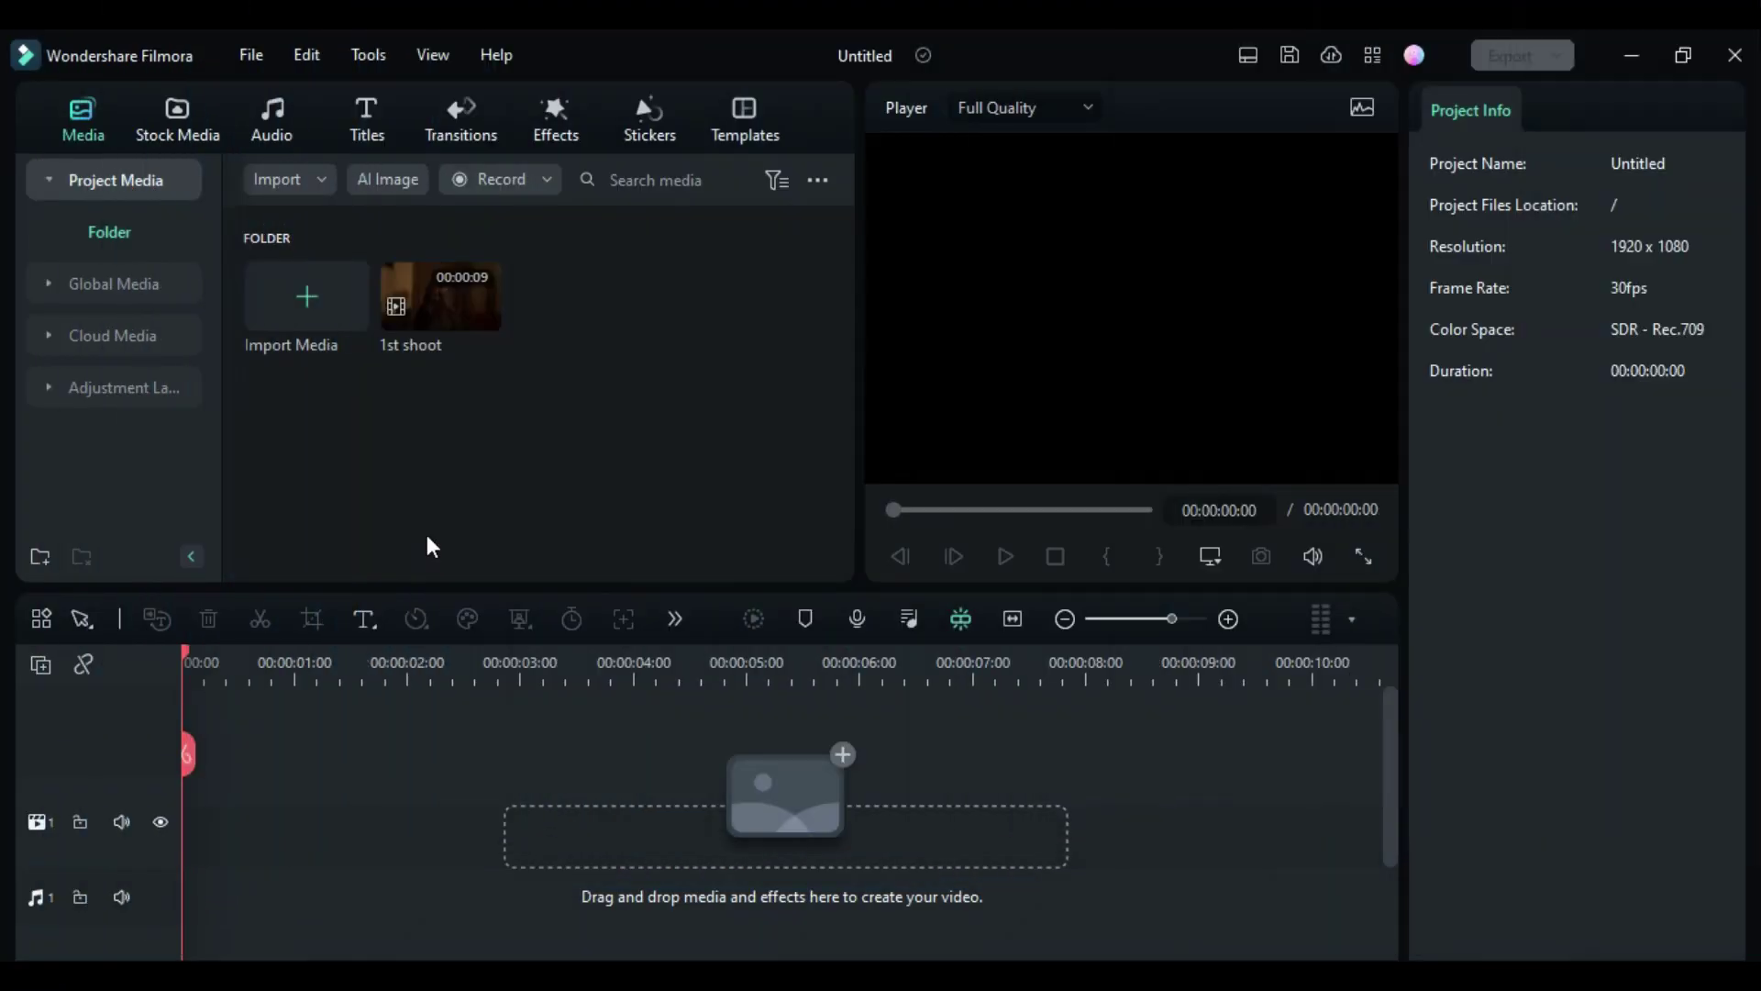
Stack the 1st shoot clip on two video tracks and isolate the woman in the upper copy with Smart Cutout
{"action": "left_click_drag", "start_coordinate": [415, 306], "coordinate": [346, 733]}
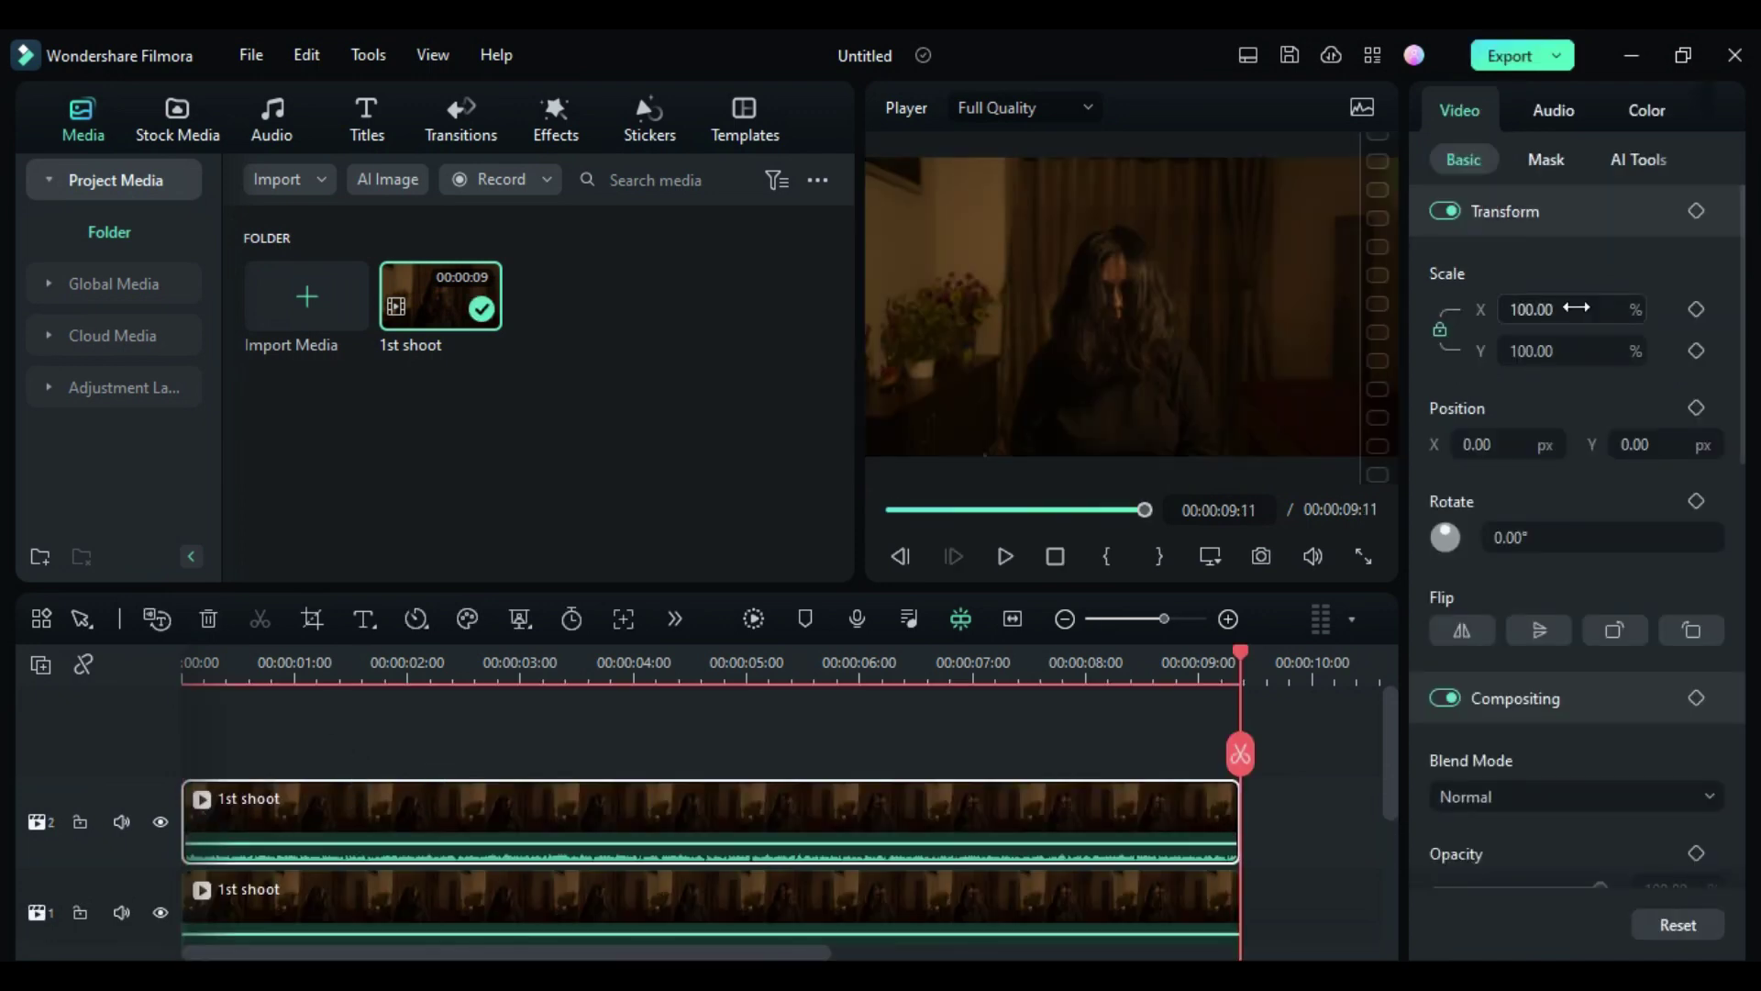
{"action": "left_click", "coordinate": [1638, 159]}
{"action": "scroll", "coordinate": [1497, 697], "scroll_direction": "down", "scroll_amount": 4}
{"action": "left_click", "coordinate": [1577, 793]}
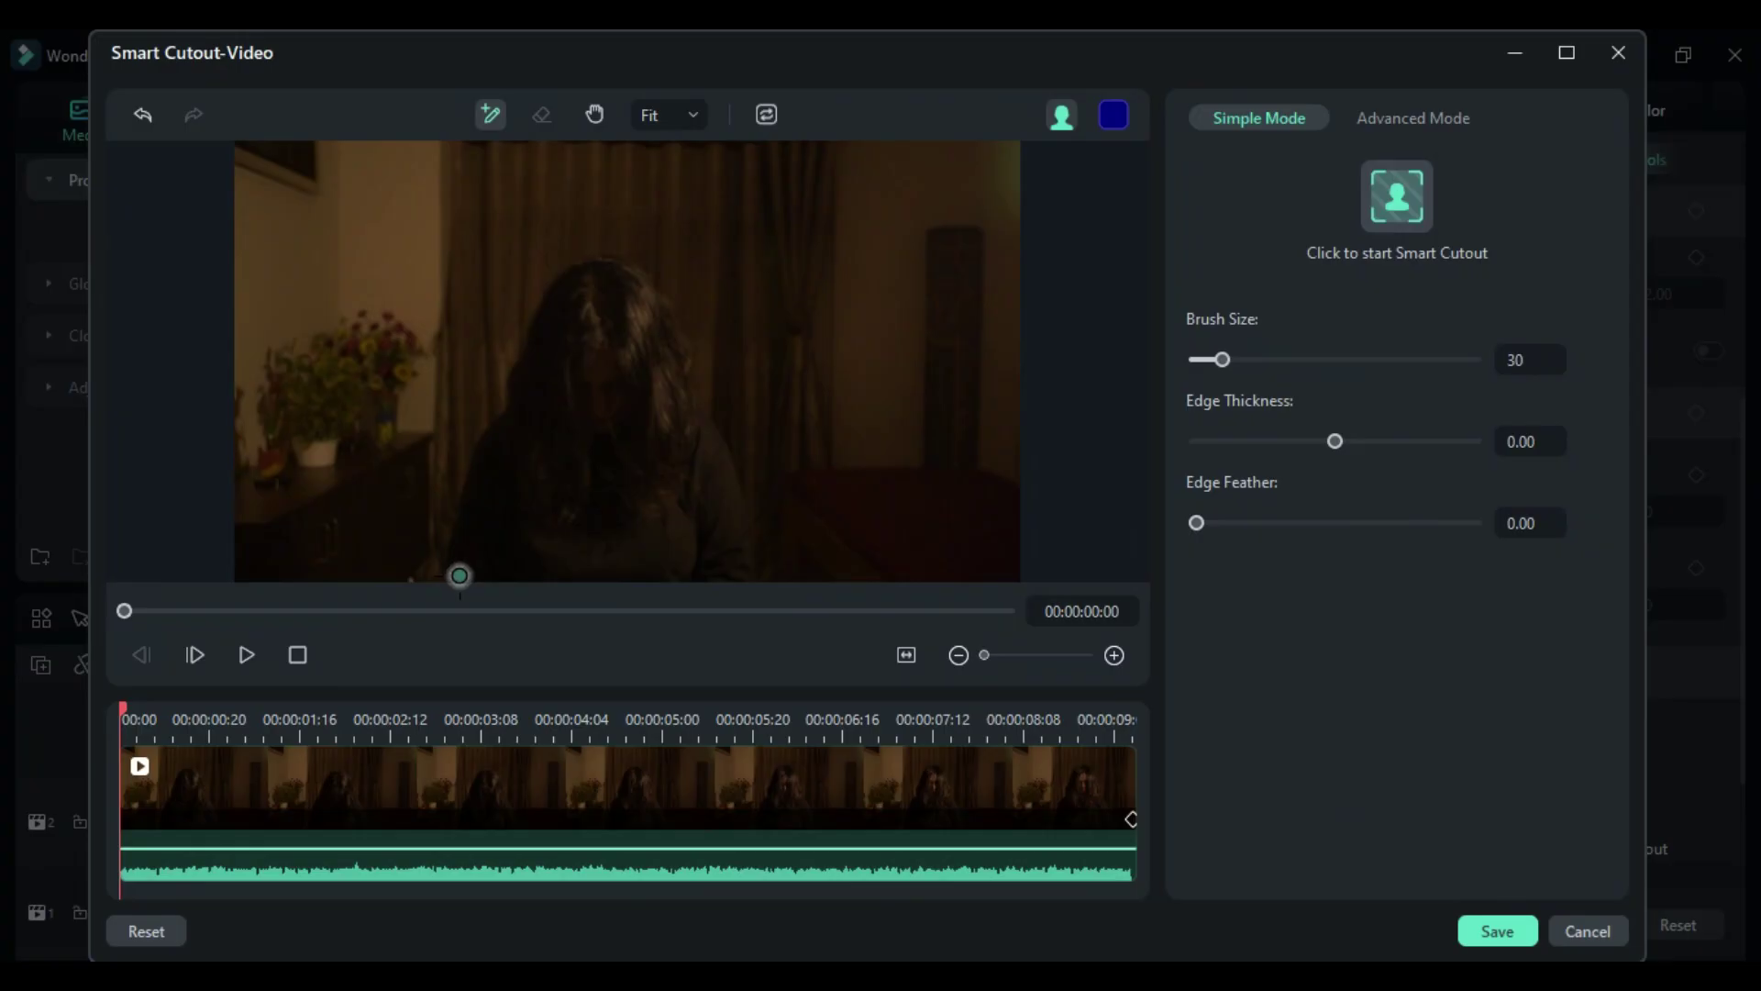
{"action": "left_click_drag", "start_coordinate": [459, 575], "coordinate": [748, 601]}
{"action": "left_click", "coordinate": [1408, 202]}
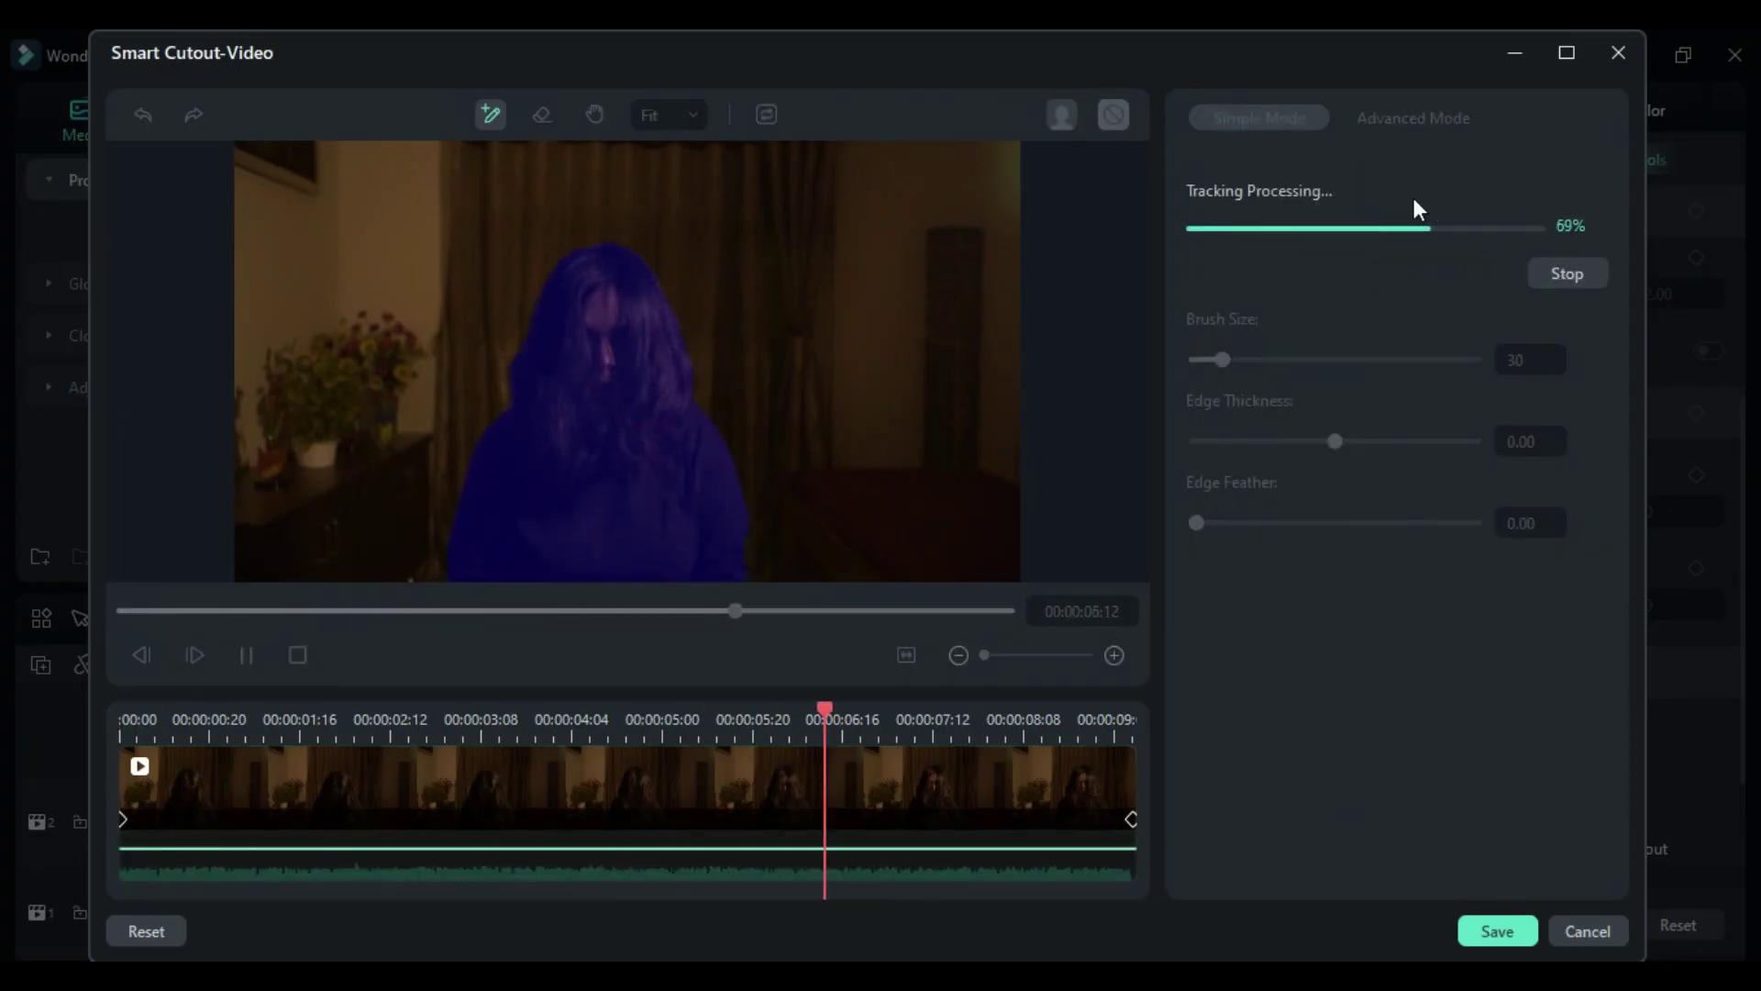
{"action": "left_click", "coordinate": [1504, 936]}
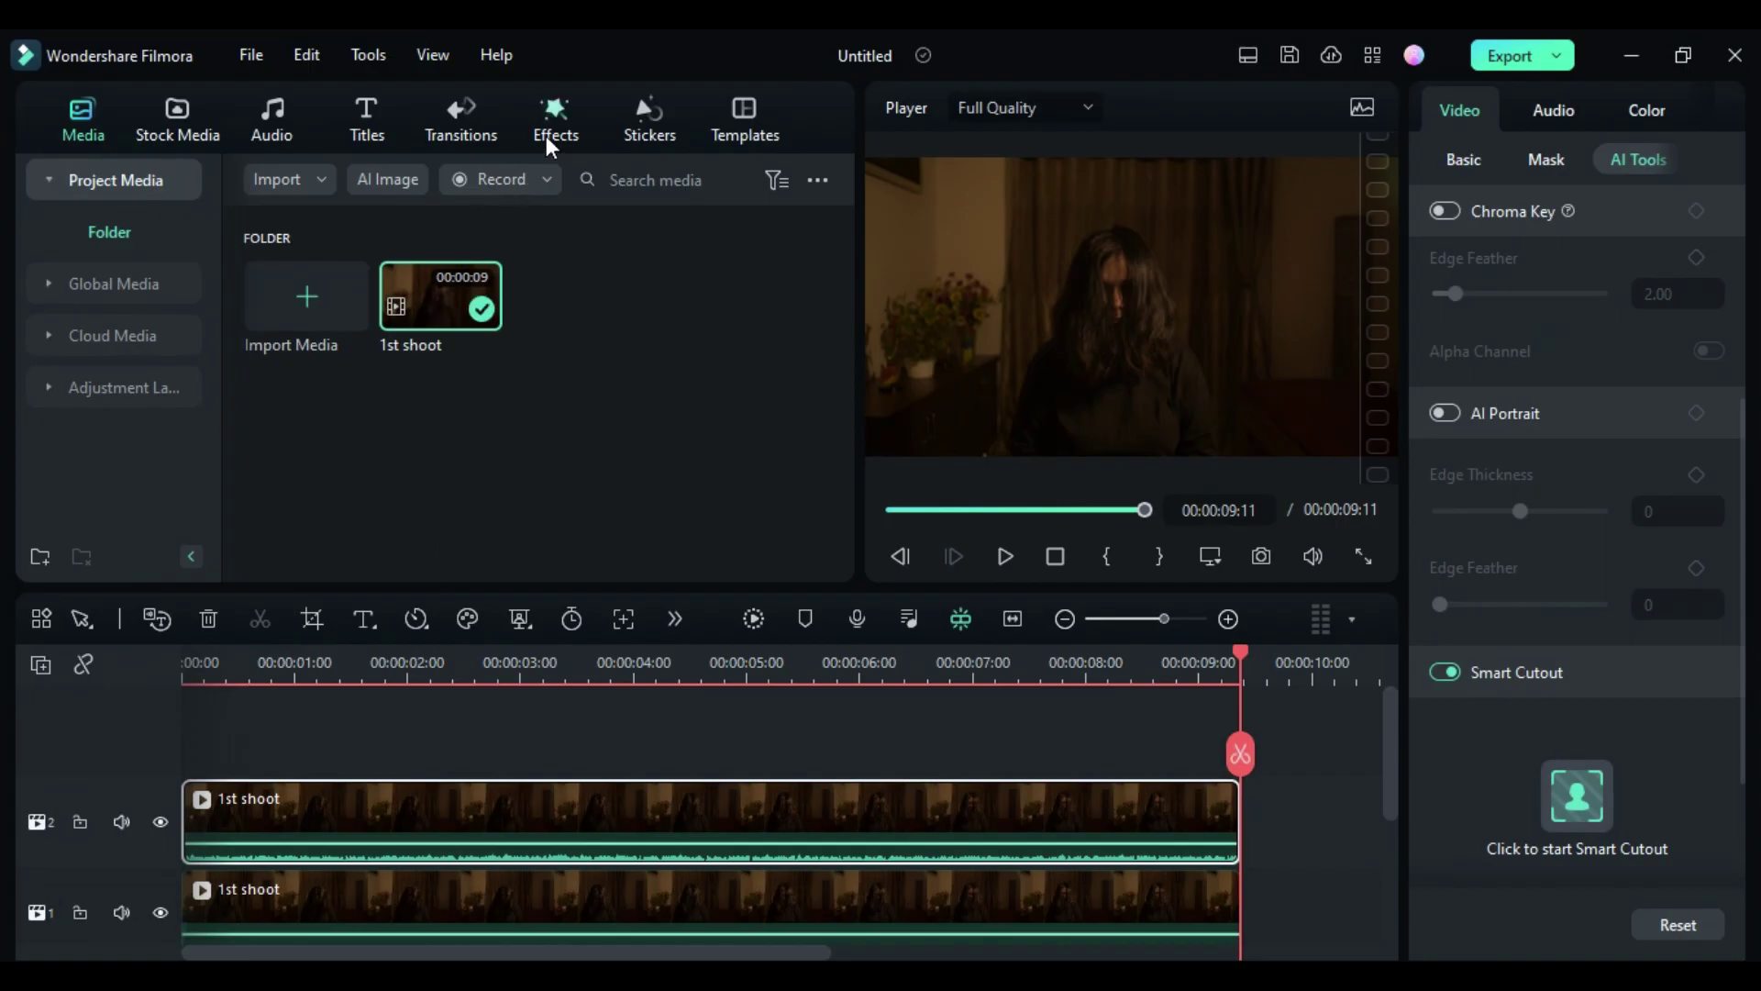
Place the Smokescreen 1 sticker on a track above the clips and slow it to 0.70x
{"action": "left_click", "coordinate": [629, 130]}
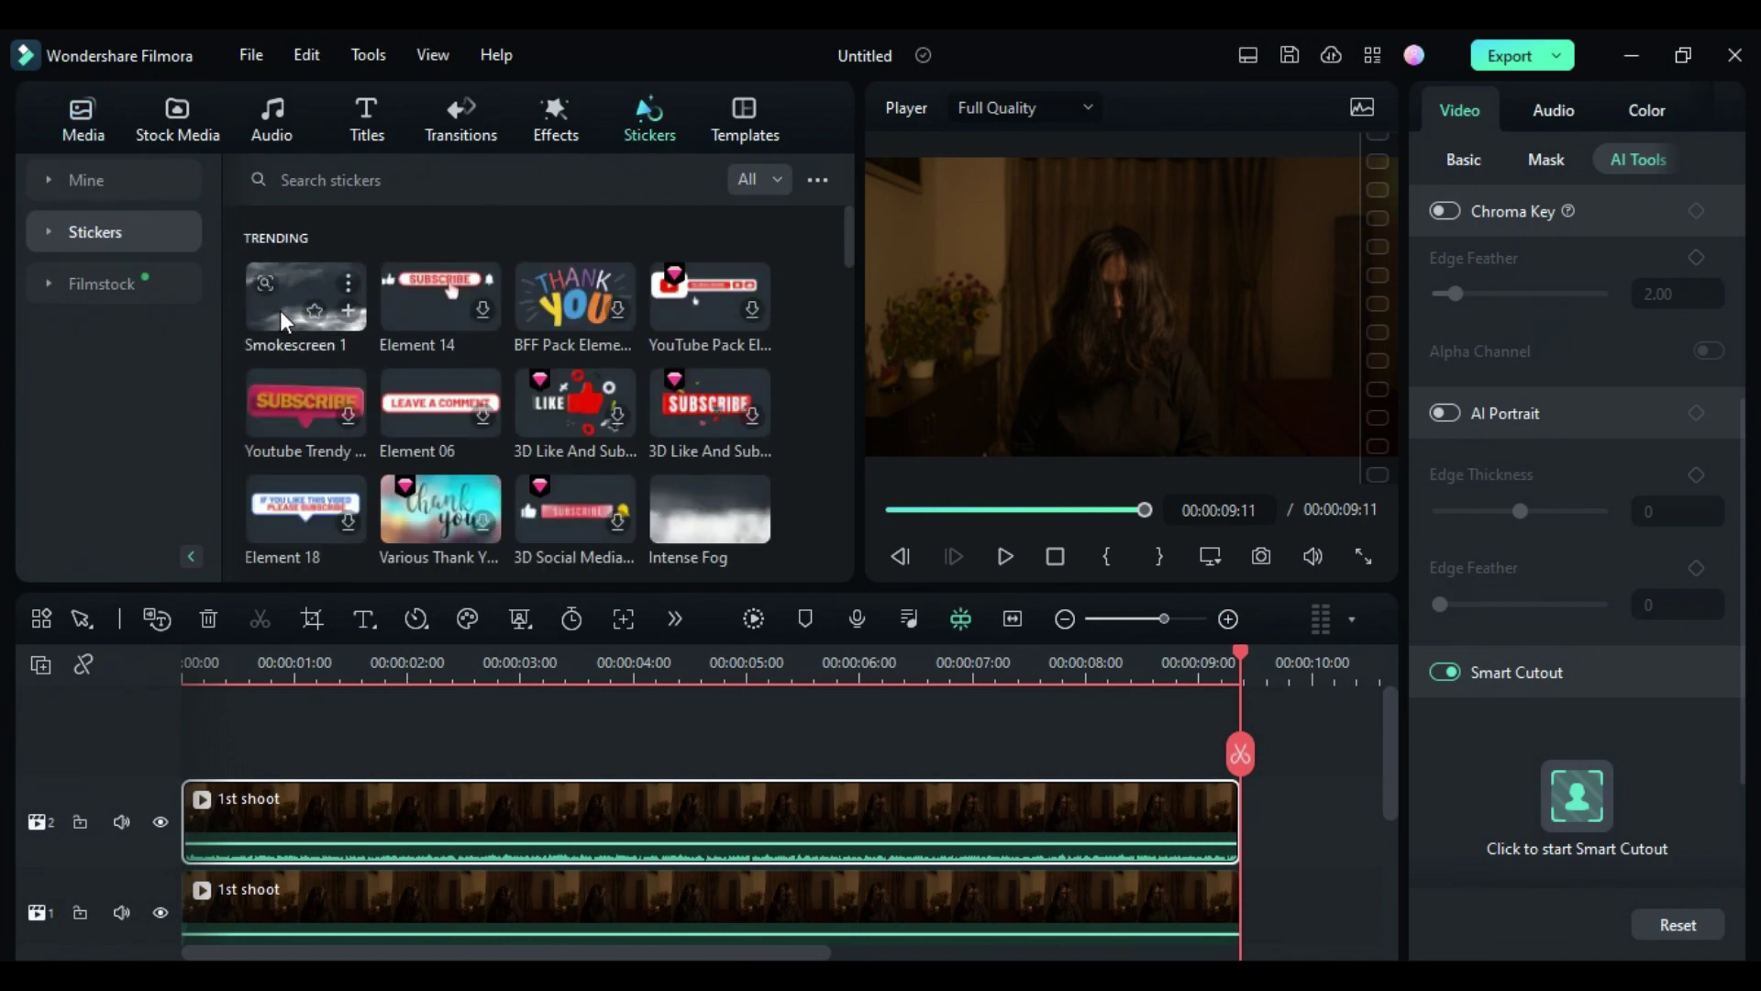
{"action": "left_click_drag", "start_coordinate": [279, 310], "coordinate": [191, 737]}
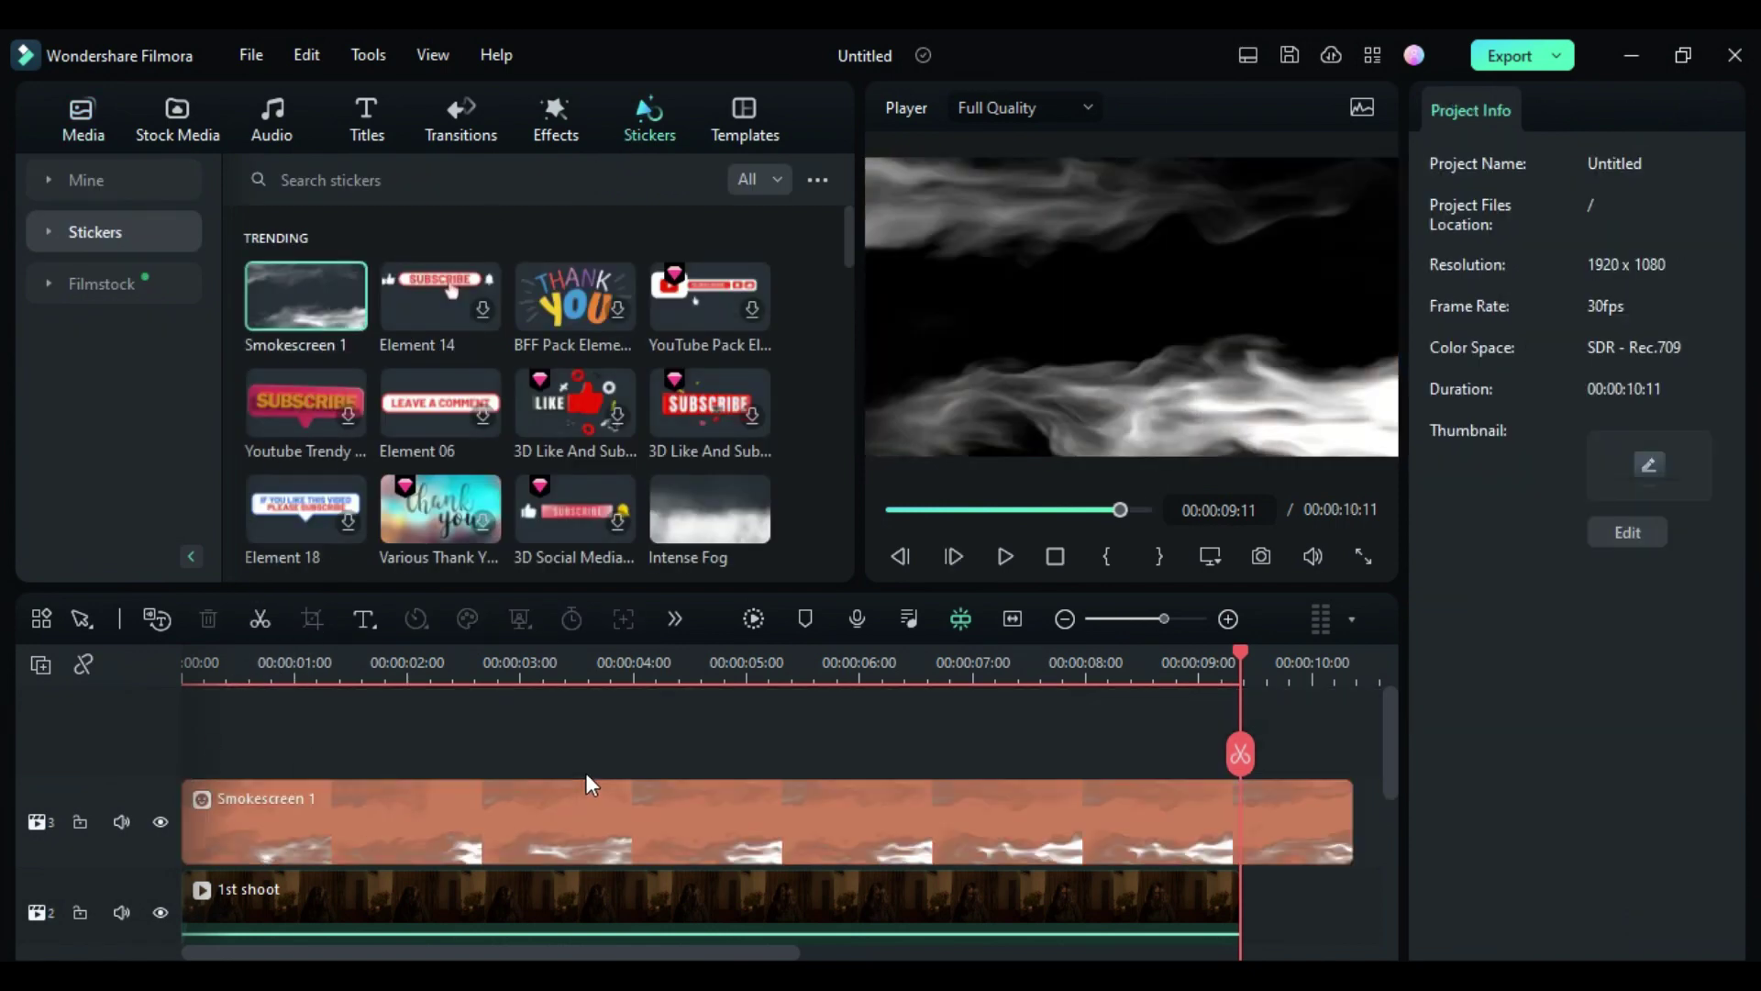
{"action": "left_click", "coordinate": [708, 822]}
{"action": "left_click", "coordinate": [1642, 111]}
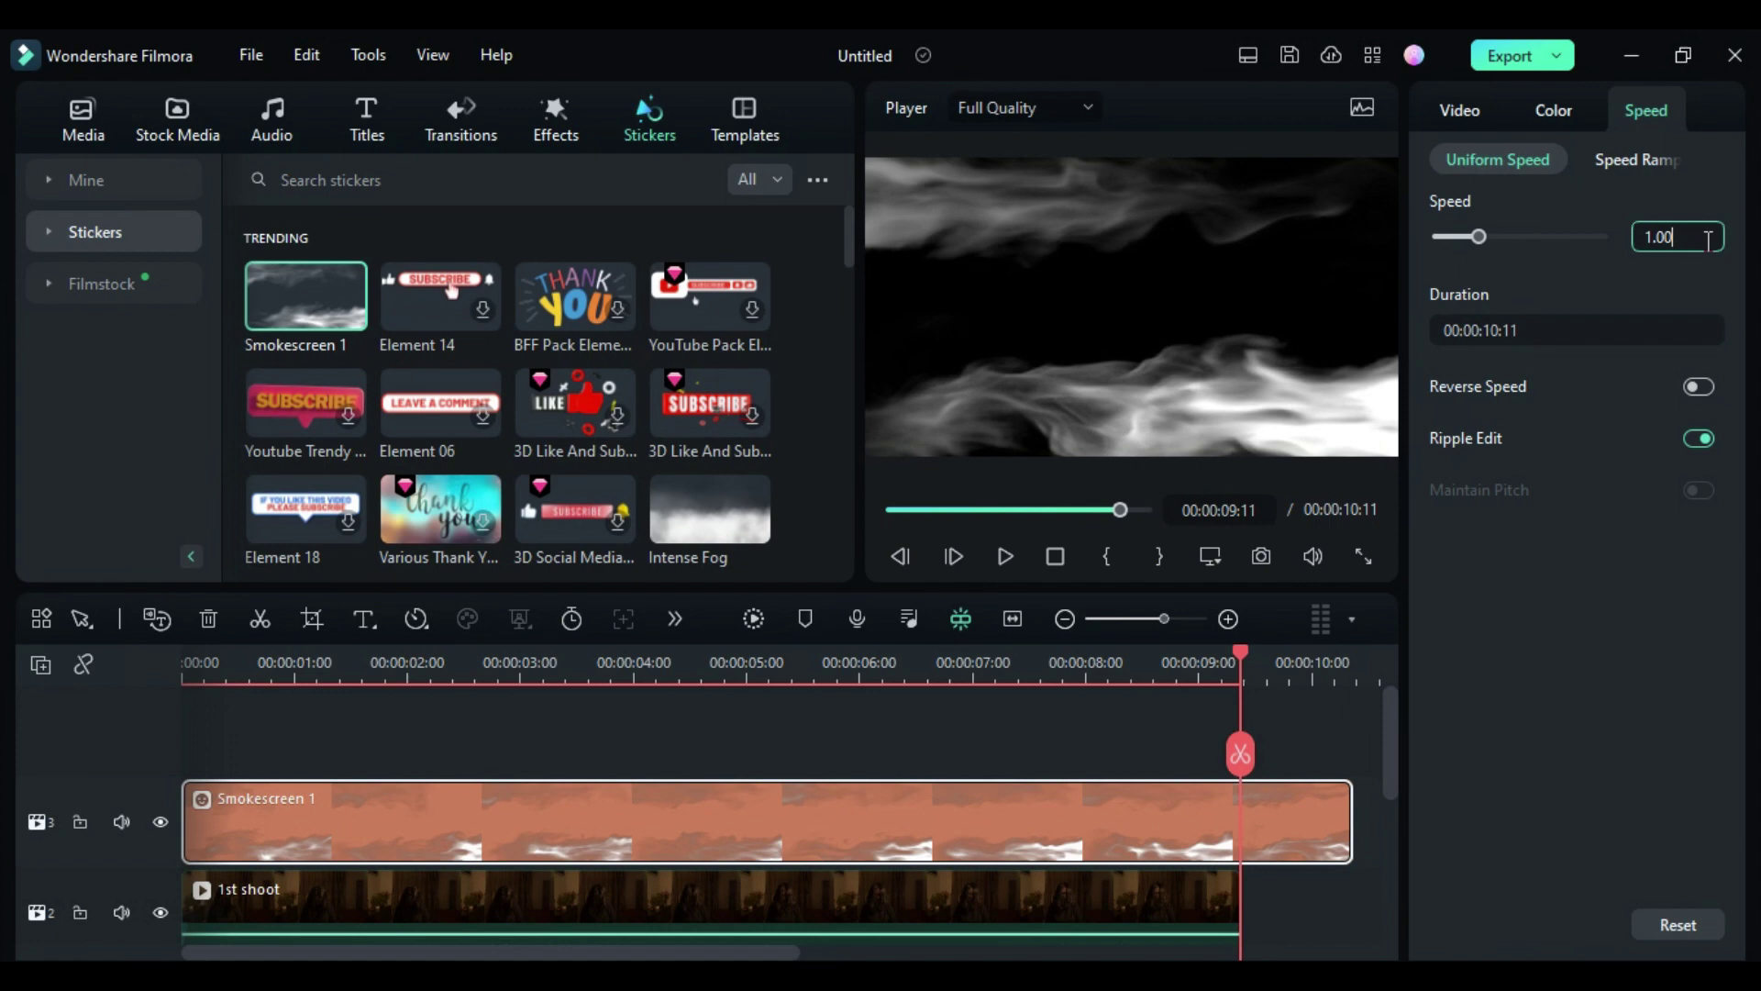
{"action": "key", "text": "Return"}
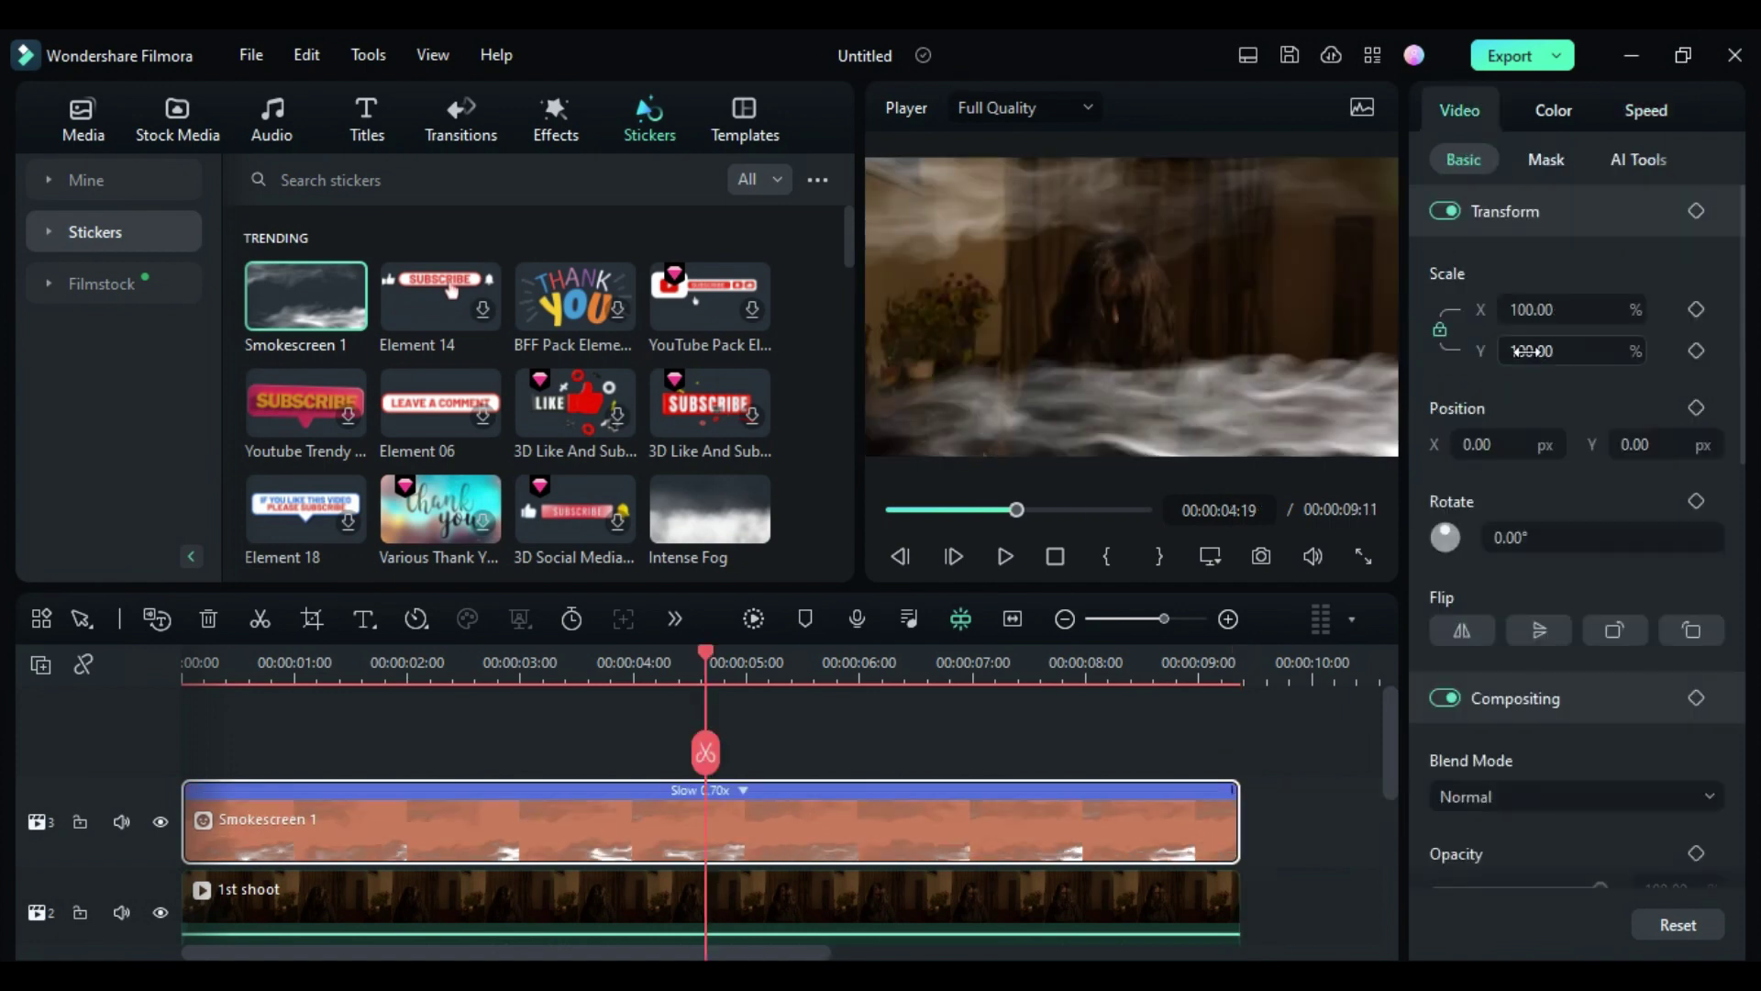
Rotate the Smokescreen 1 clip upright, unlock its scale ratio, and resize and move it so smoke rises over the woman's side
{"action": "left_click_drag", "start_coordinate": [1527, 539], "coordinate": [1444, 539]}
{"action": "left_click_drag", "start_coordinate": [1484, 445], "coordinate": [1733, 445]}
{"action": "left_click_drag", "start_coordinate": [1538, 350], "coordinate": [1581, 350]}
{"action": "left_click", "coordinate": [1441, 329]}
{"action": "left_click_drag", "start_coordinate": [1476, 445], "coordinate": [1495, 445]}
Draw a closed freeform mask around the smoke column beside the woman on the Smokescreen 1 clip
{"action": "left_click", "coordinate": [1545, 160]}
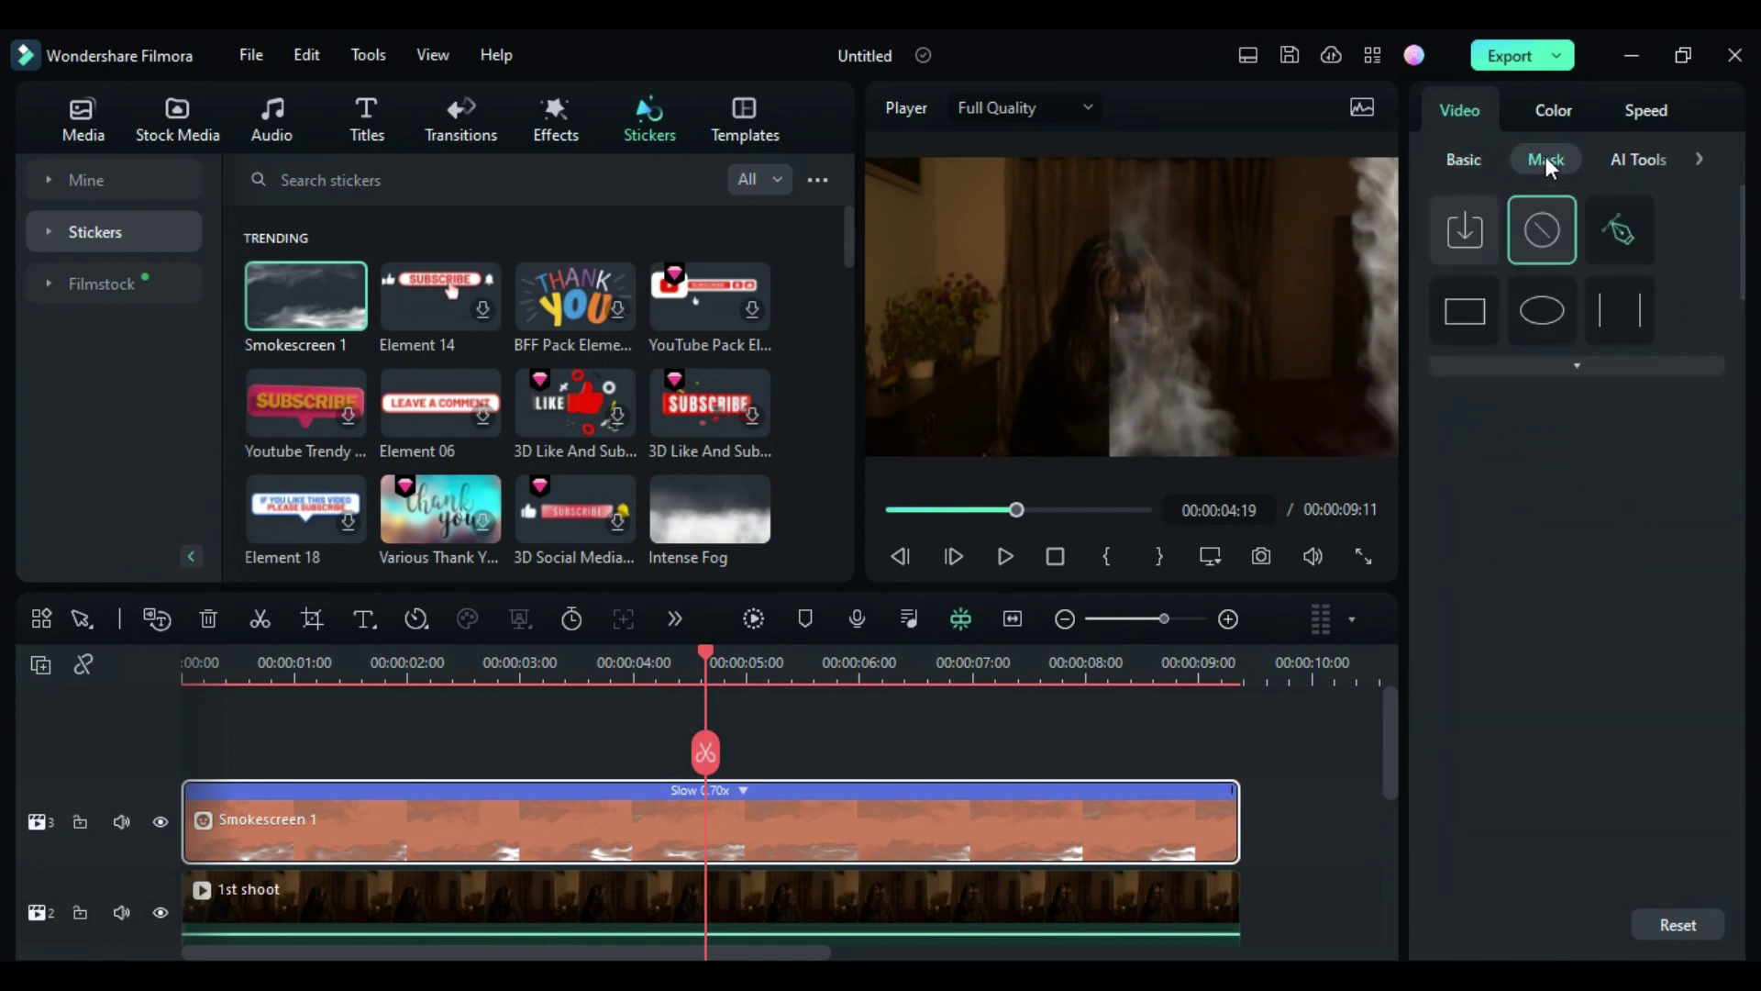
{"action": "left_click", "coordinate": [1619, 231]}
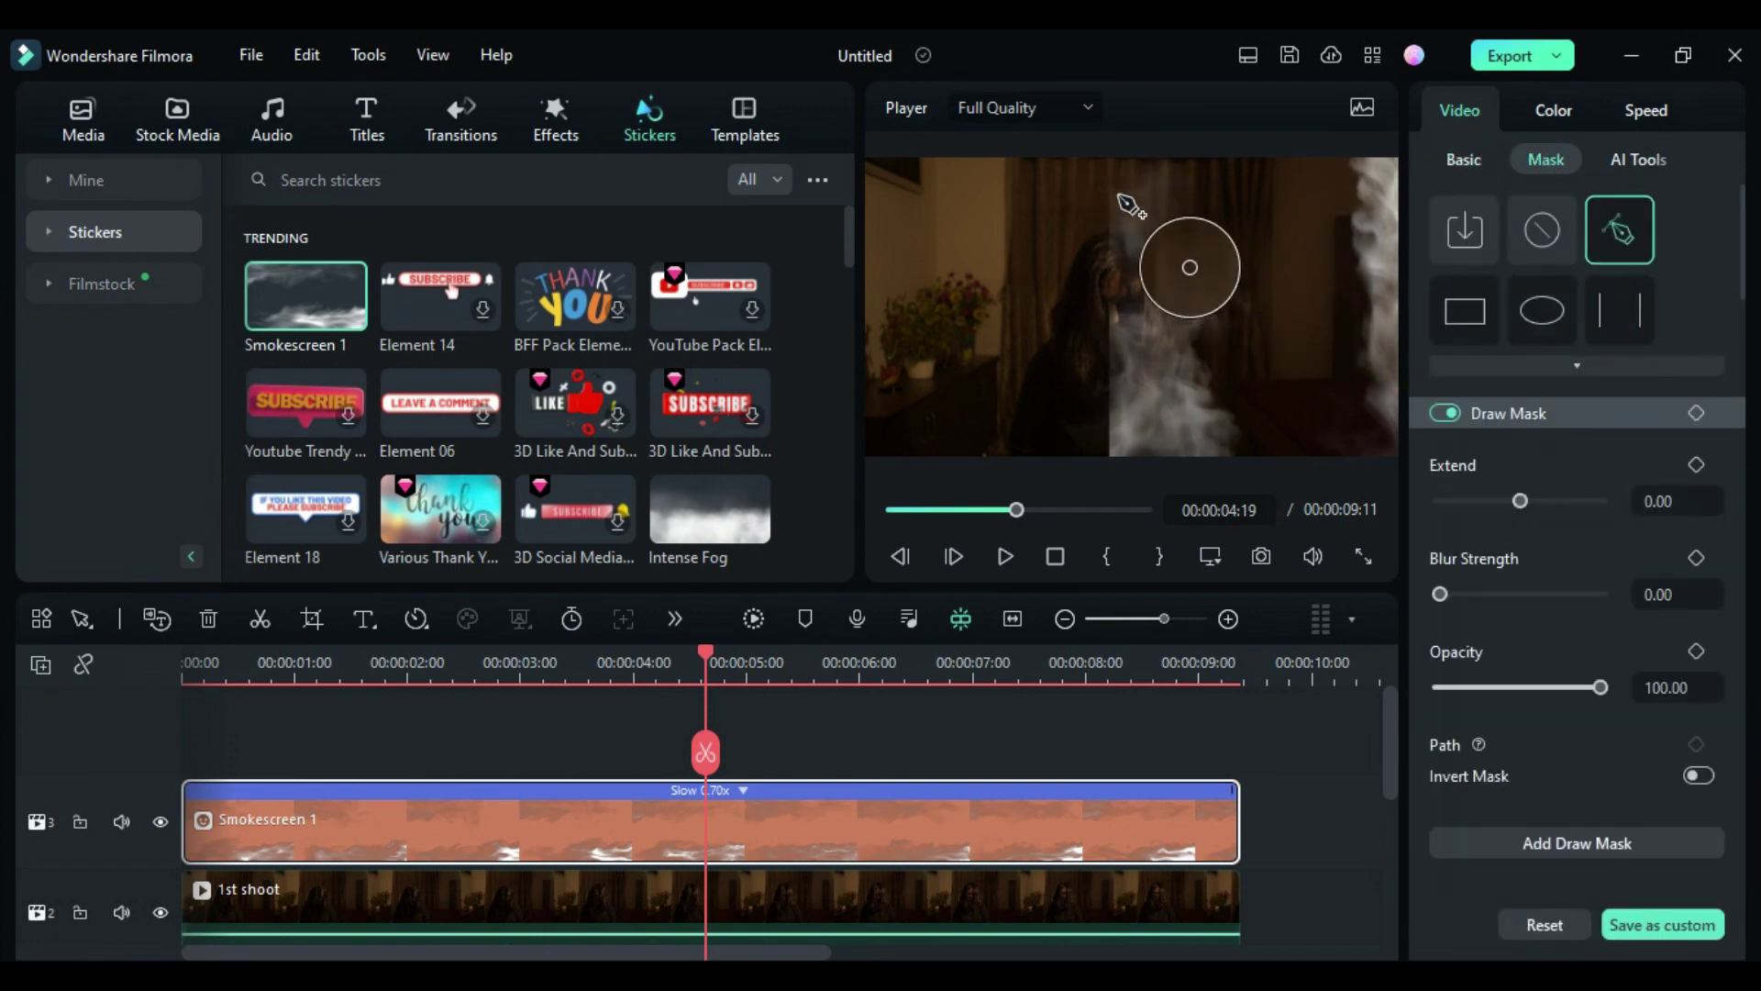
{"action": "left_click", "coordinate": [1105, 182]}
{"action": "left_click", "coordinate": [1127, 174]}
{"action": "left_click", "coordinate": [1143, 169]}
{"action": "left_click", "coordinate": [1184, 198]}
{"action": "left_click", "coordinate": [1196, 236]}
{"action": "left_click", "coordinate": [1196, 276]}
{"action": "left_click", "coordinate": [1218, 315]}
{"action": "left_click", "coordinate": [1247, 356]}
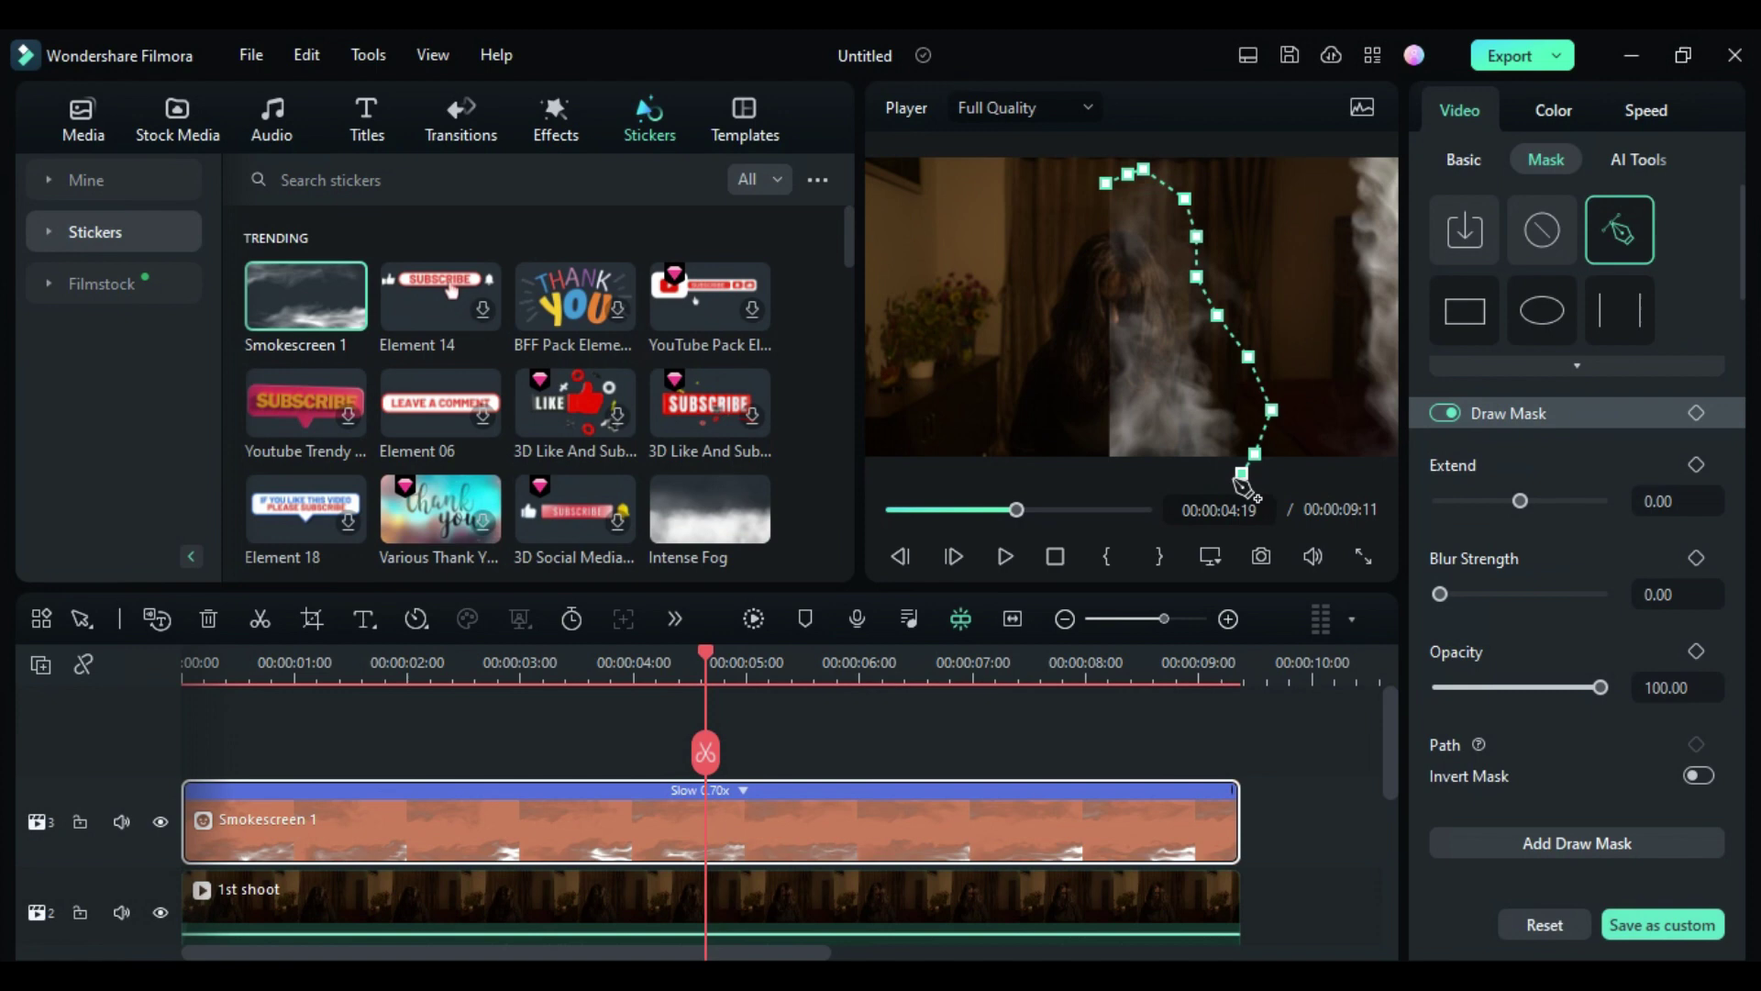
{"action": "left_click", "coordinate": [1133, 340]}
{"action": "left_click", "coordinate": [1134, 279]}
{"action": "left_click", "coordinate": [1124, 242]}
{"action": "left_click", "coordinate": [1119, 227]}
{"action": "left_click", "coordinate": [1125, 194]}
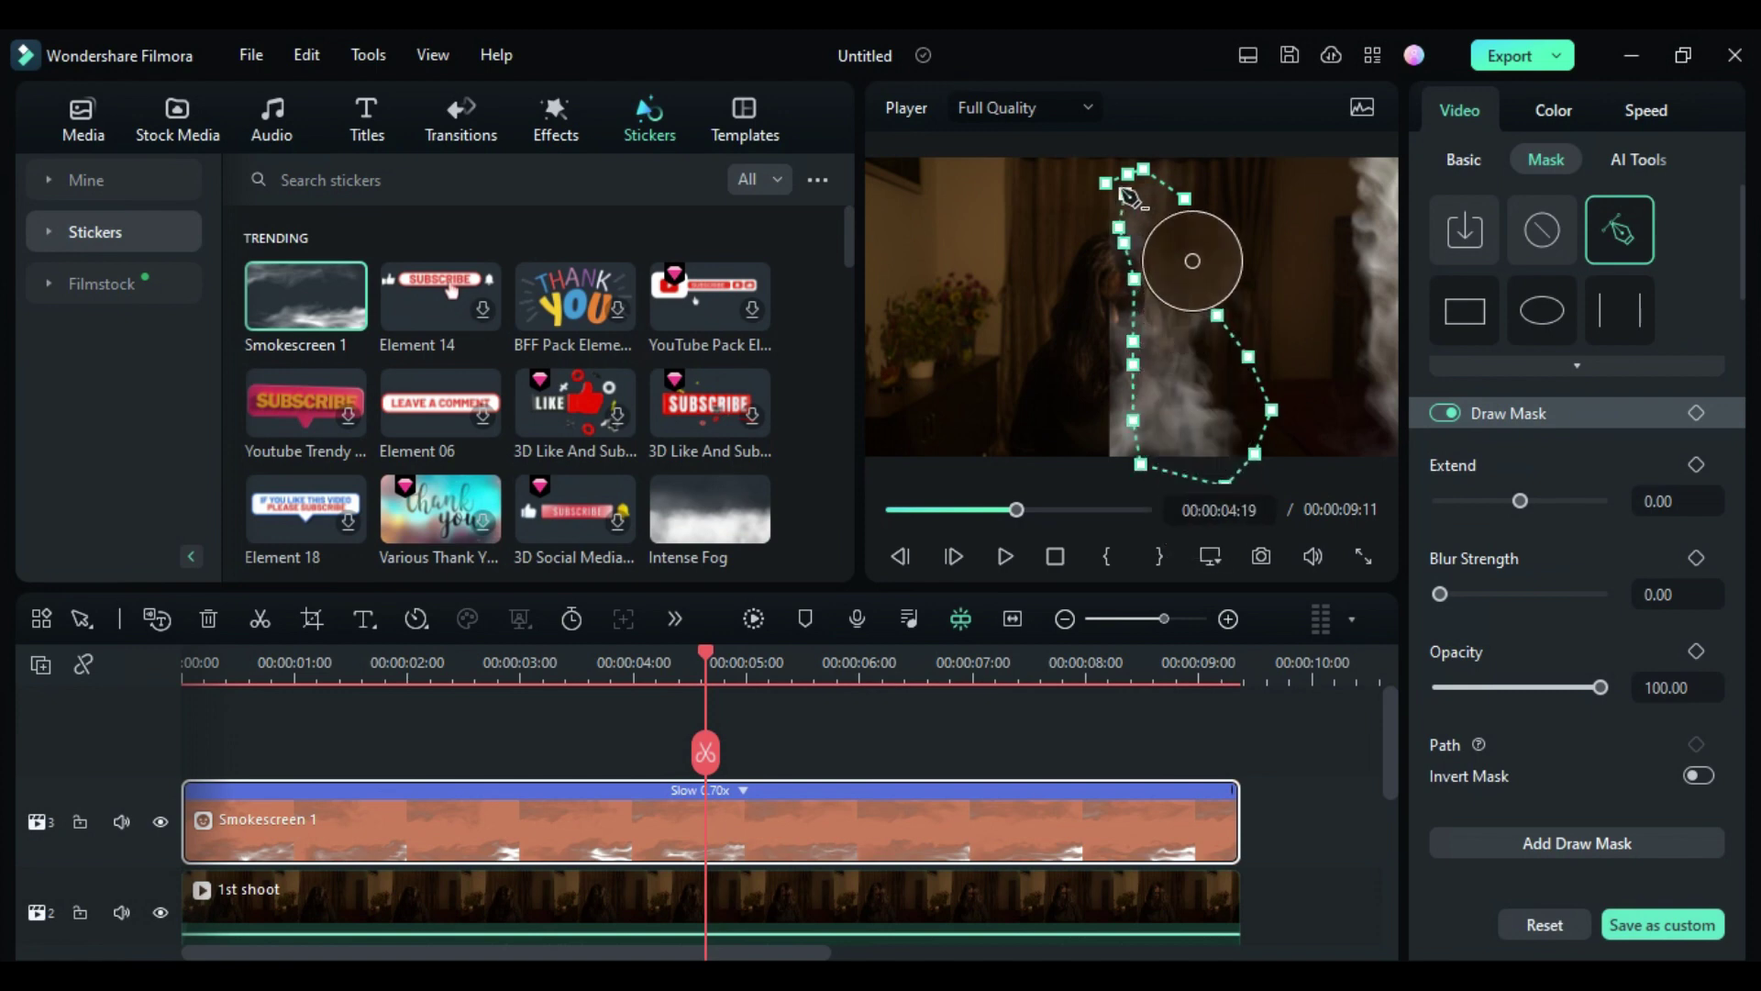
{"action": "left_click", "coordinate": [1109, 183]}
Set the mask's Extend to -3.23 and Blur Strength to 16.94, and duplicate the smoke clip onto the track above
{"action": "left_click_drag", "start_coordinate": [1443, 592], "coordinate": [1465, 593]}
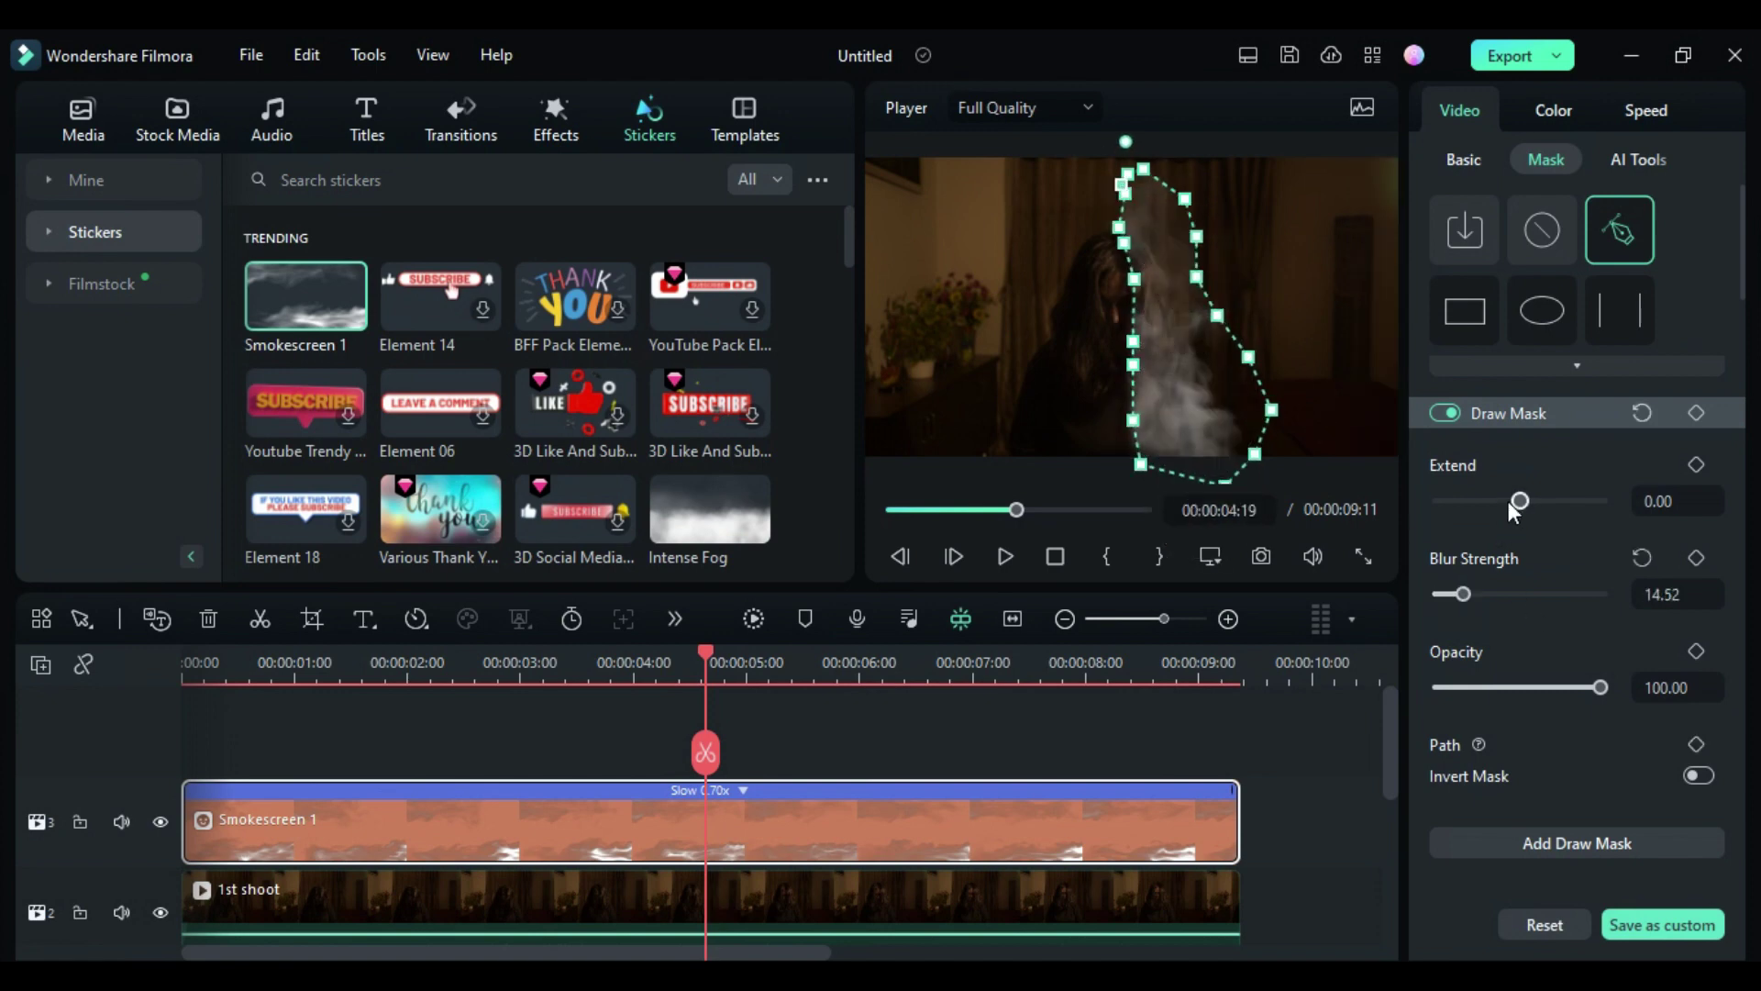
{"action": "left_click_drag", "start_coordinate": [1513, 501], "coordinate": [1517, 501]}
{"action": "left_click_drag", "start_coordinate": [1463, 592], "coordinate": [1468, 593]}
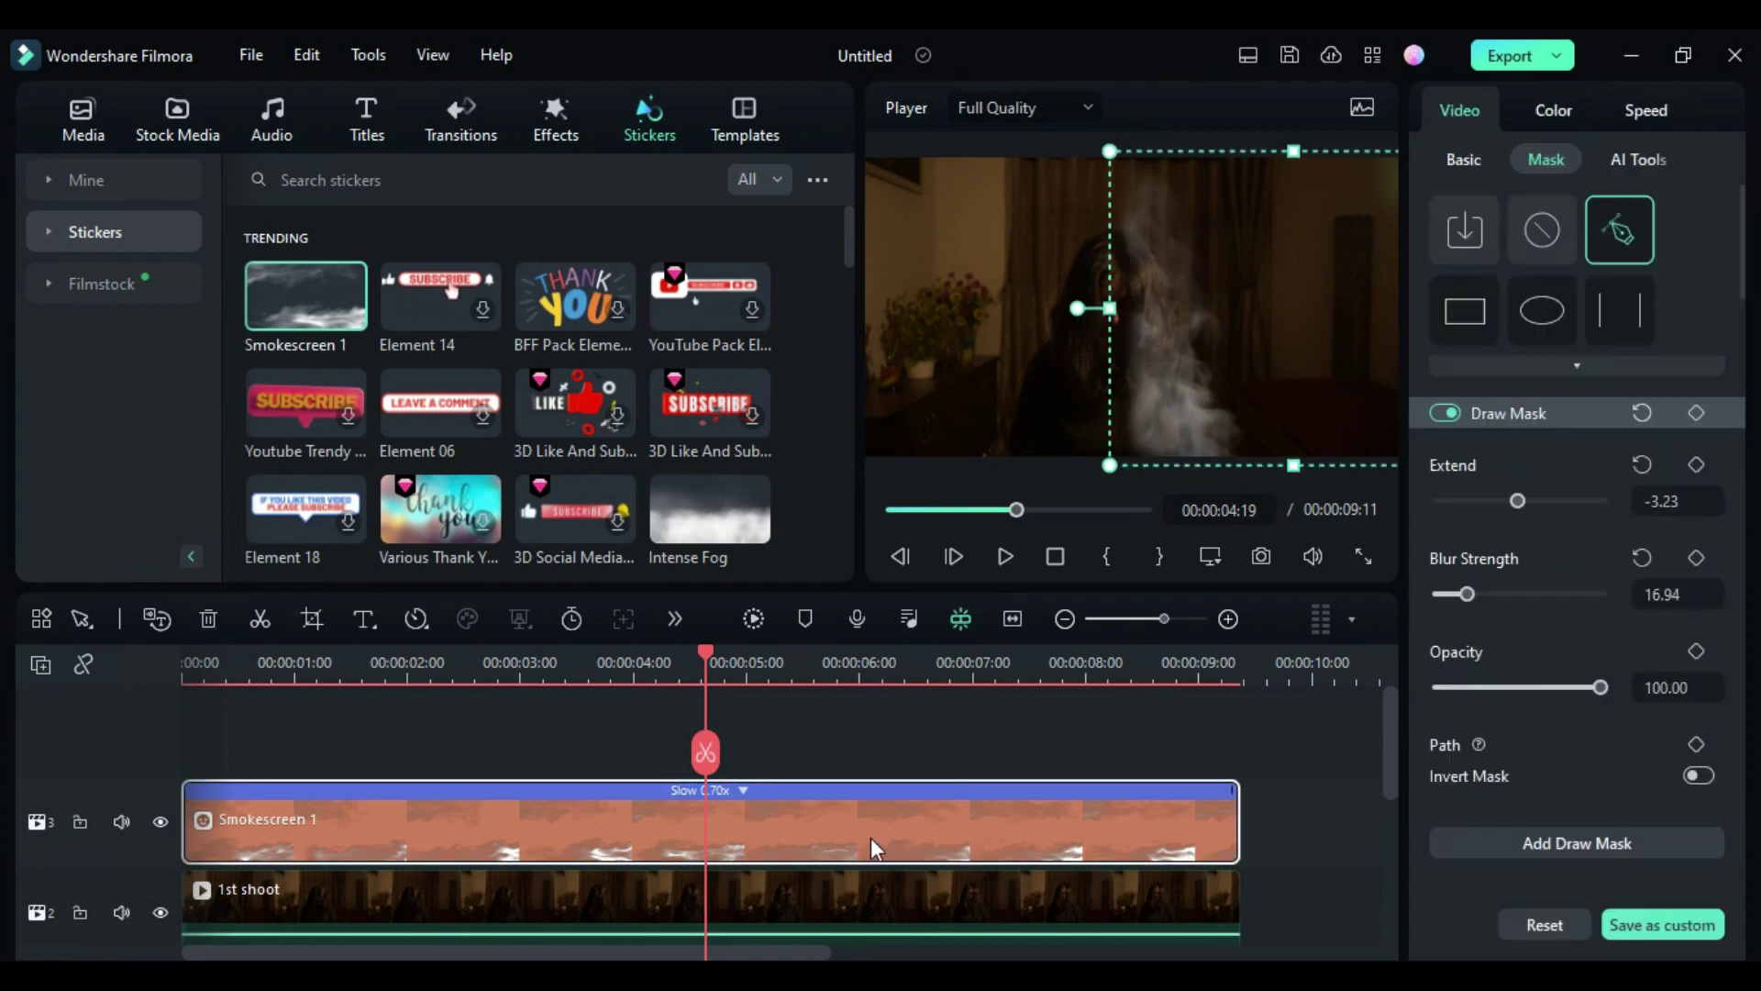
{"action": "left_click_drag", "start_coordinate": [866, 831], "coordinate": [732, 763]}
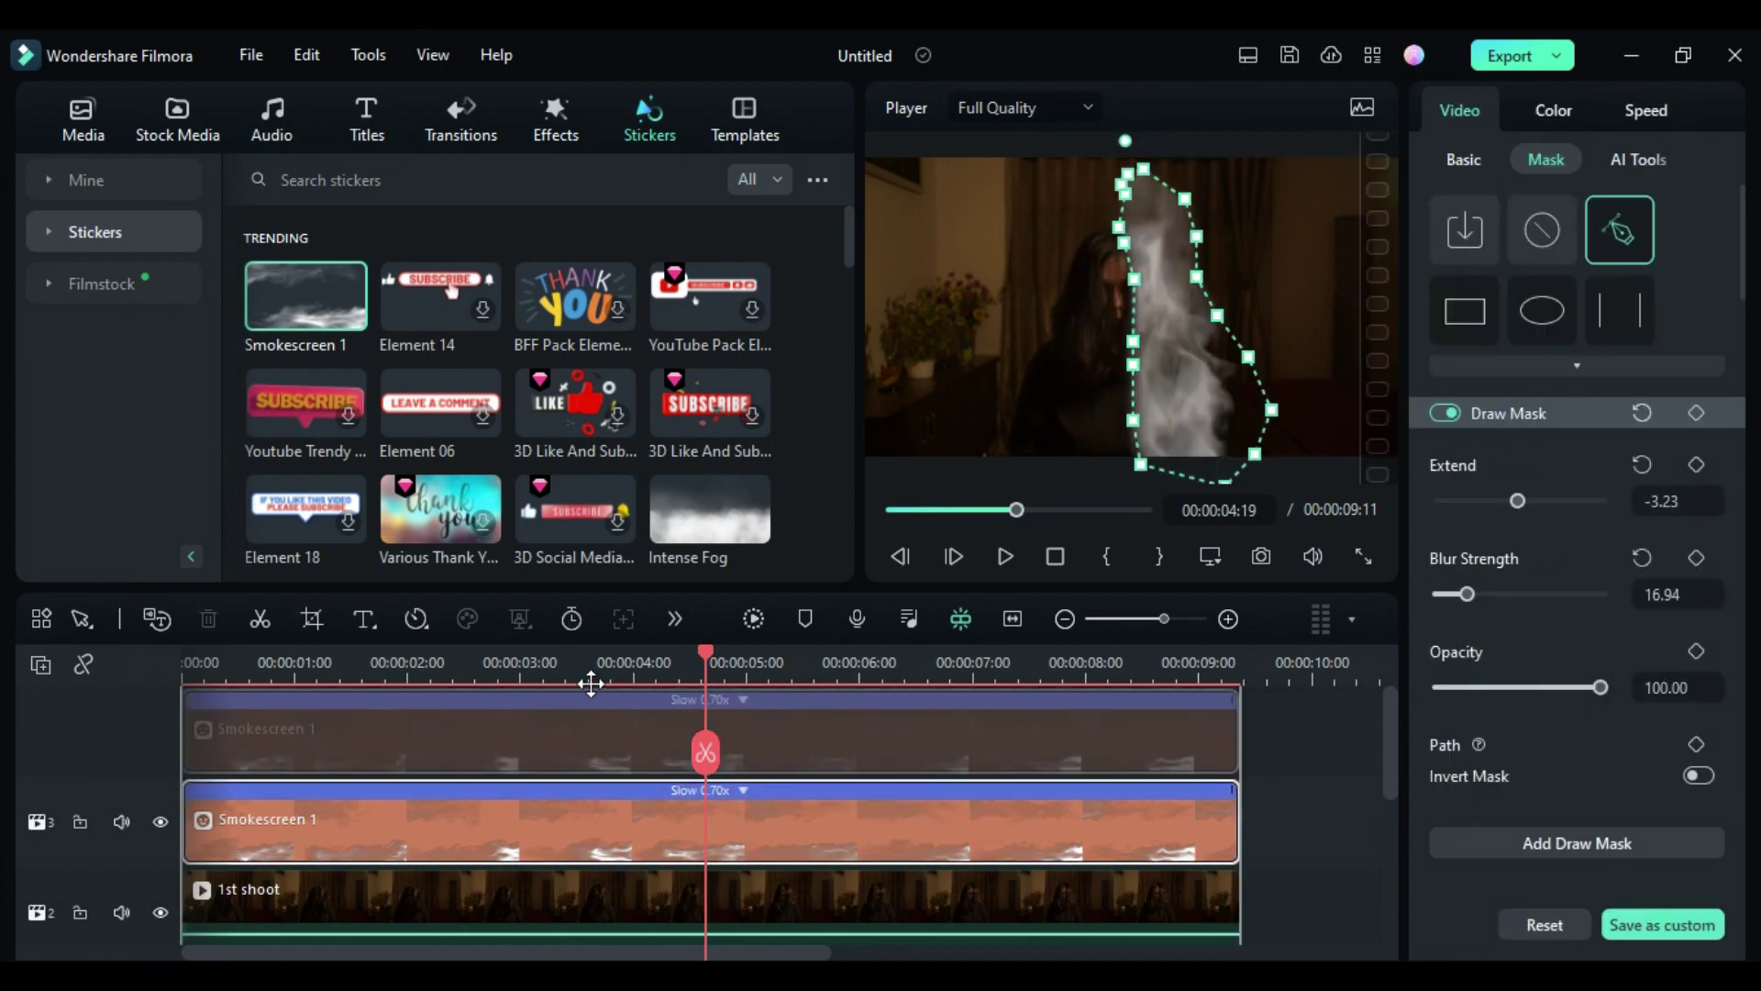
{"action": "left_click", "coordinate": [577, 676]}
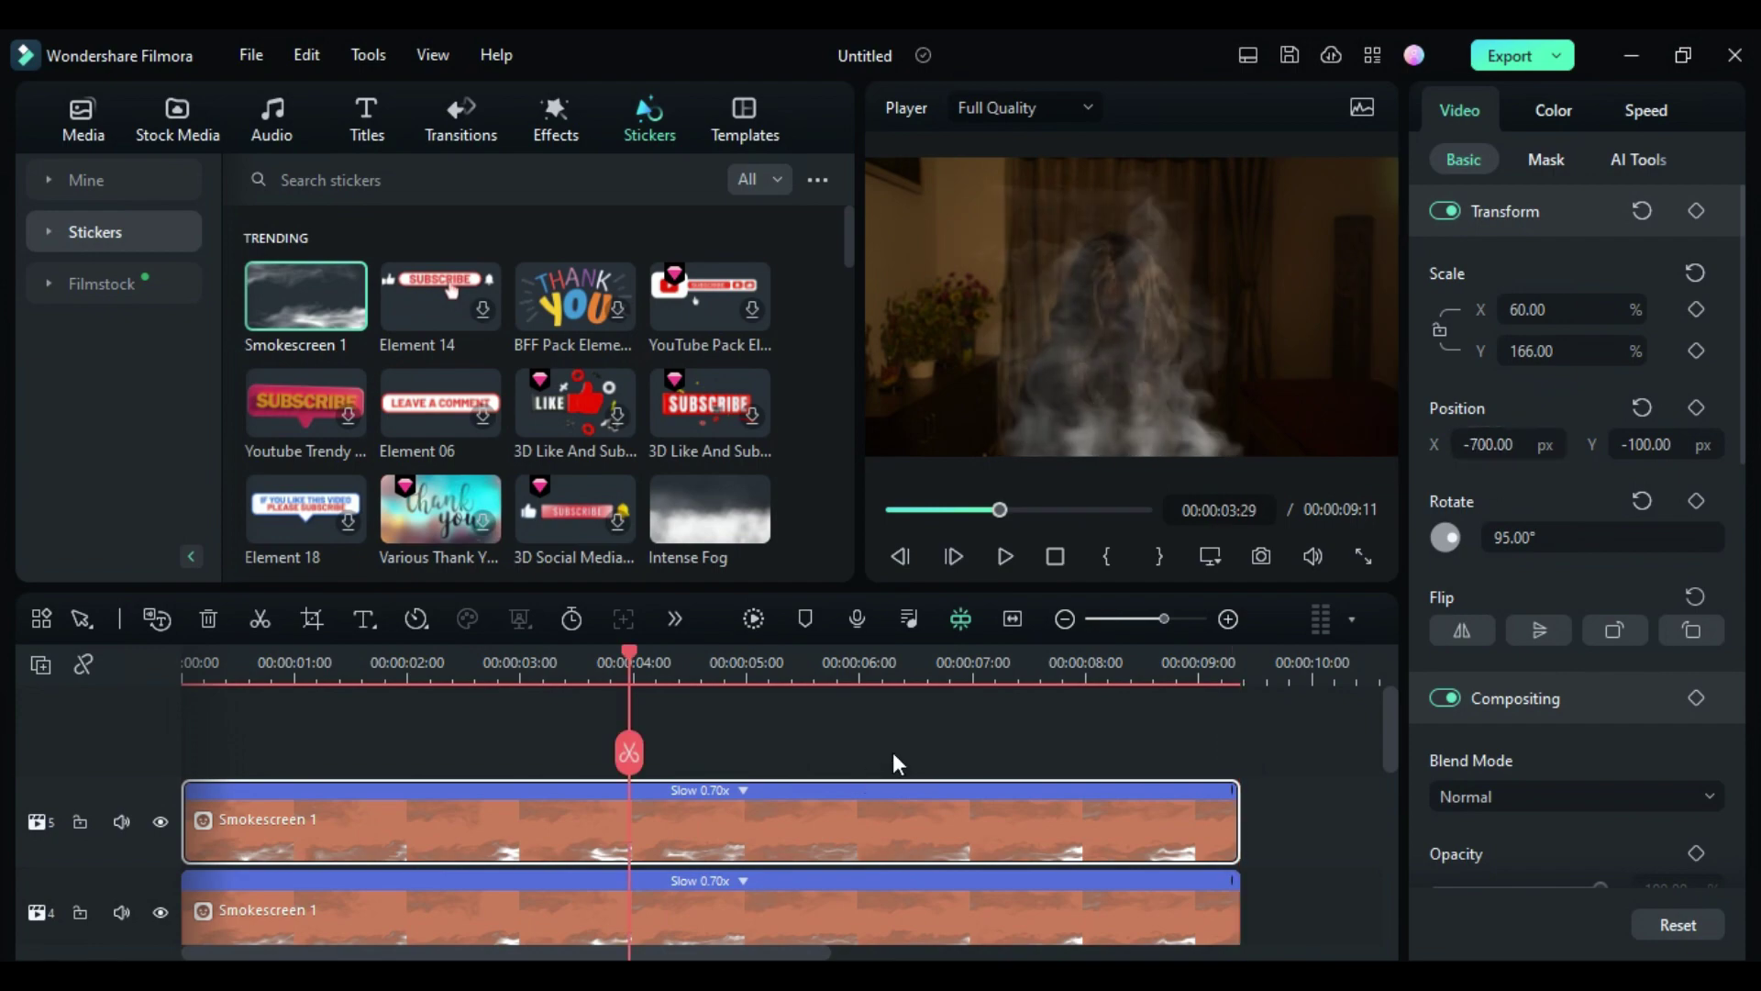
Import the FootageCrate purple plasma magic ball video into the project media
{"action": "left_click", "coordinate": [83, 119]}
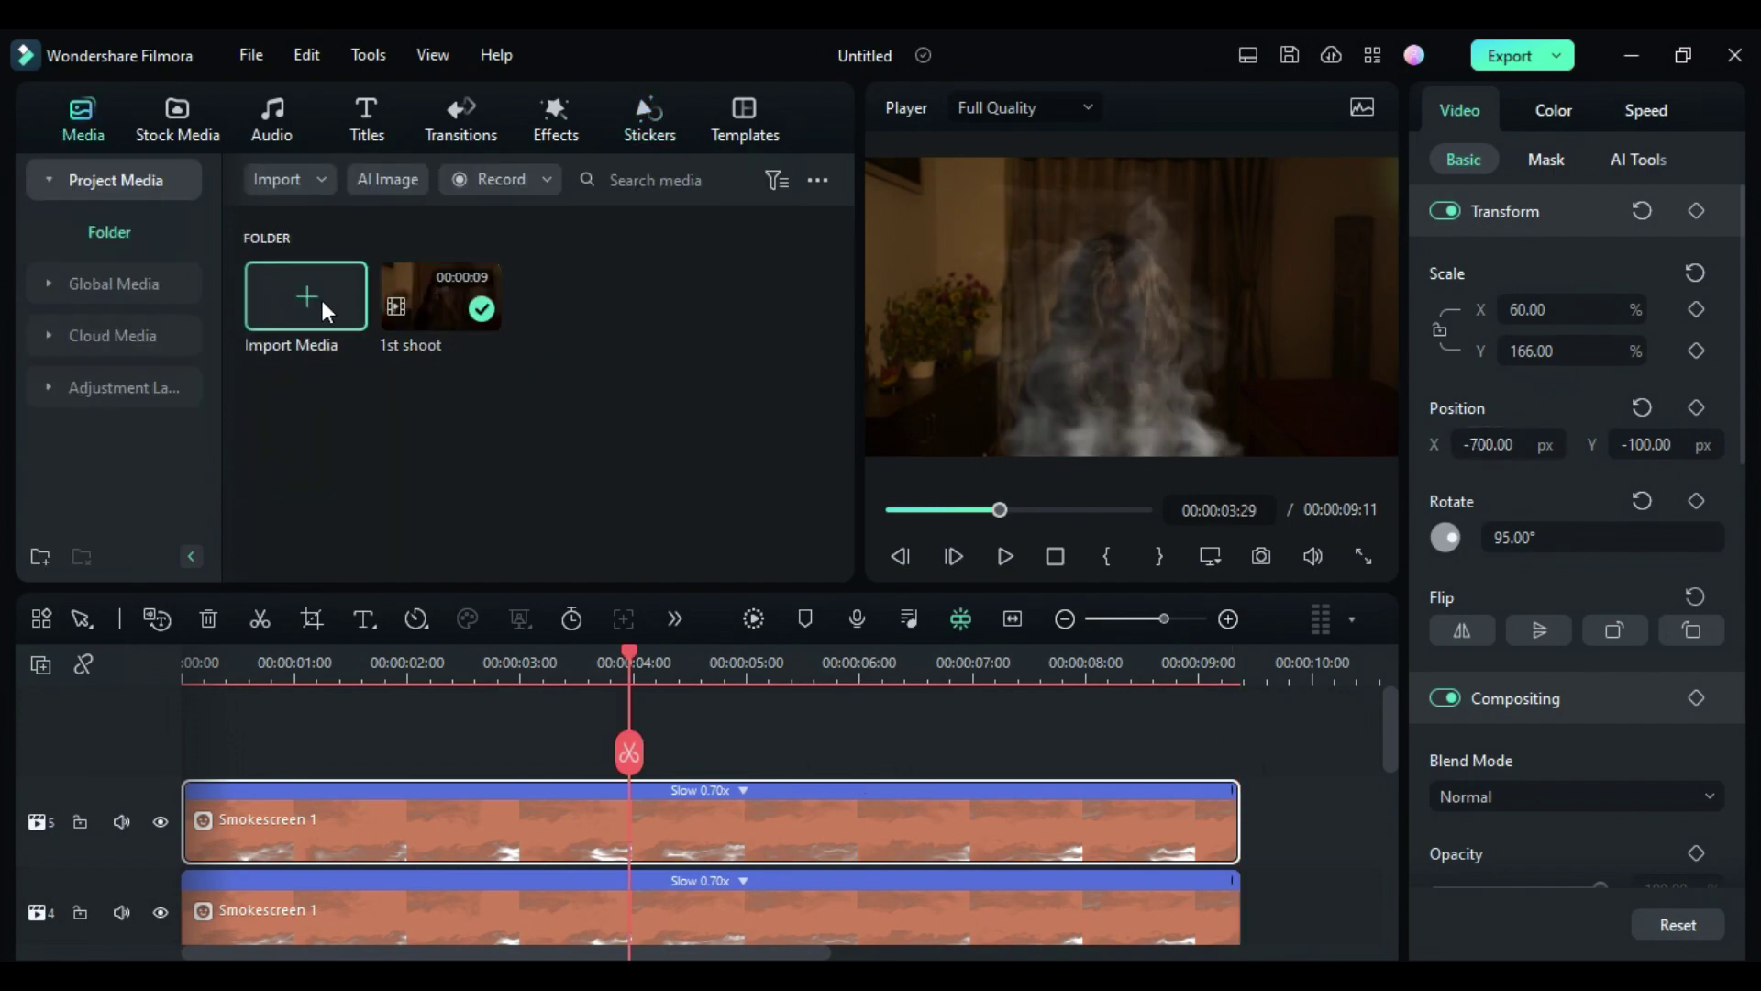
{"action": "left_click", "coordinate": [312, 295]}
{"action": "left_click", "coordinate": [348, 266]}
{"action": "left_click", "coordinate": [655, 610]}
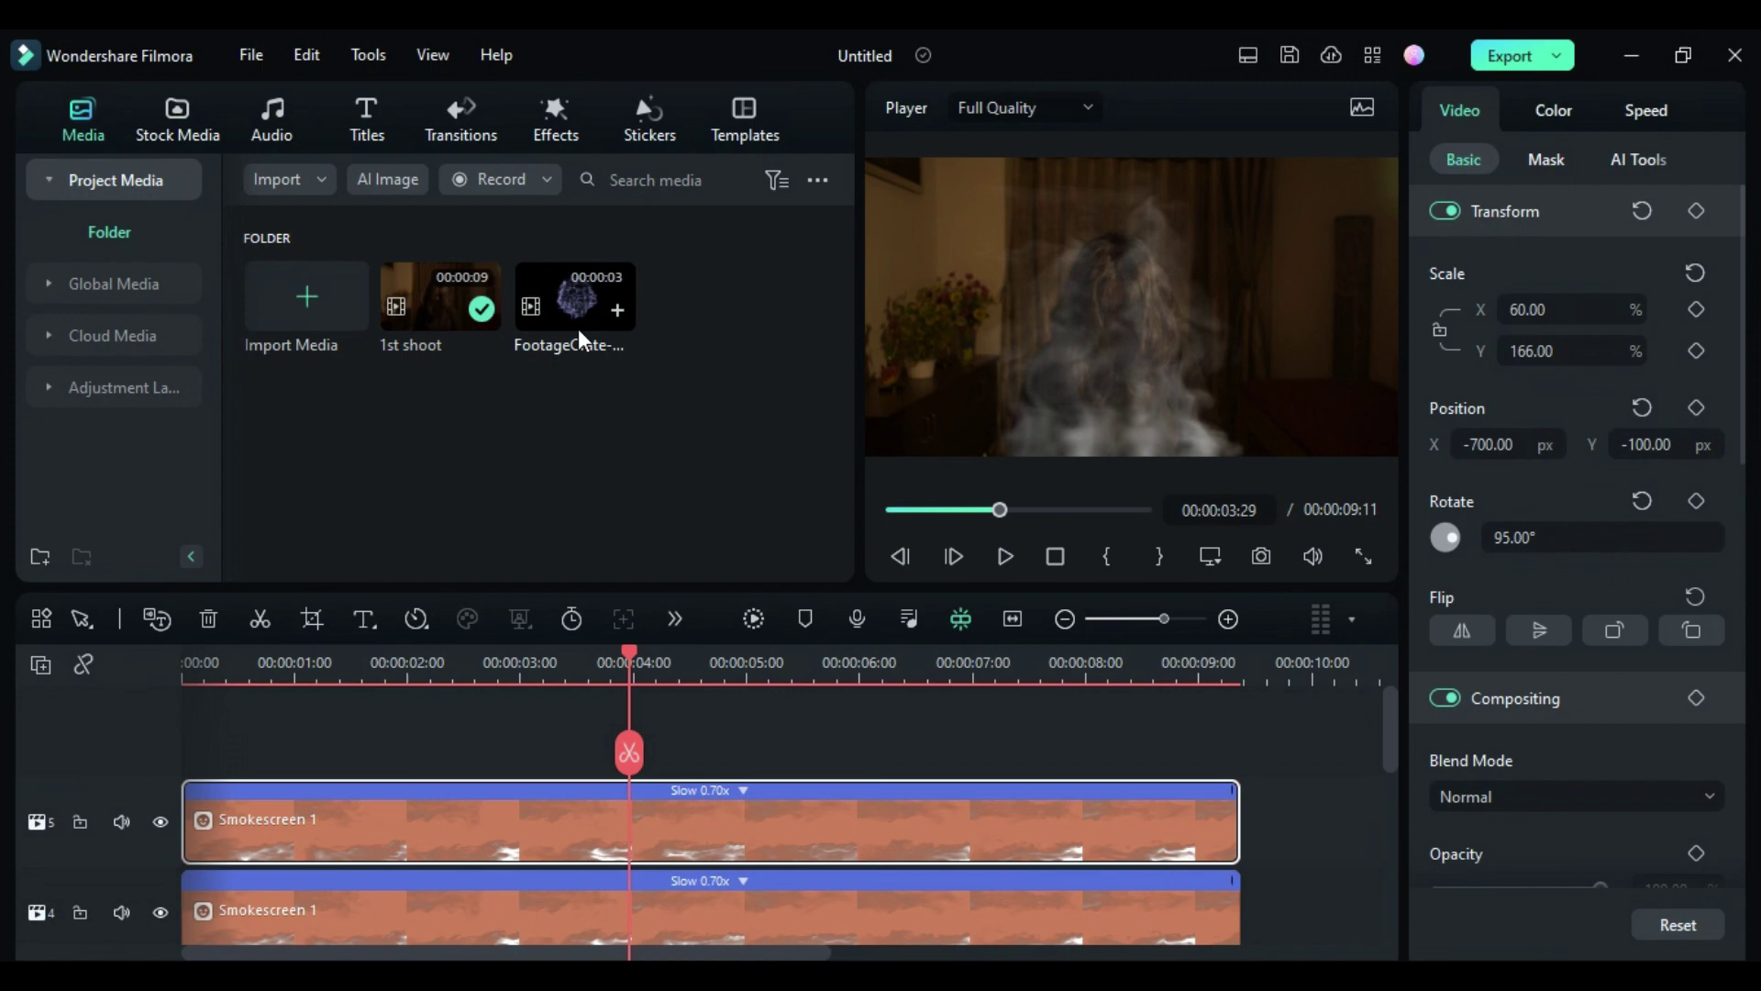
Place the magic ball footage at the start of a new top track and set its blend mode to Screen
{"action": "left_click_drag", "start_coordinate": [578, 307], "coordinate": [348, 798]}
{"action": "left_click_drag", "start_coordinate": [385, 670], "coordinate": [223, 712]}
{"action": "left_click_drag", "start_coordinate": [185, 815], "coordinate": [223, 814]}
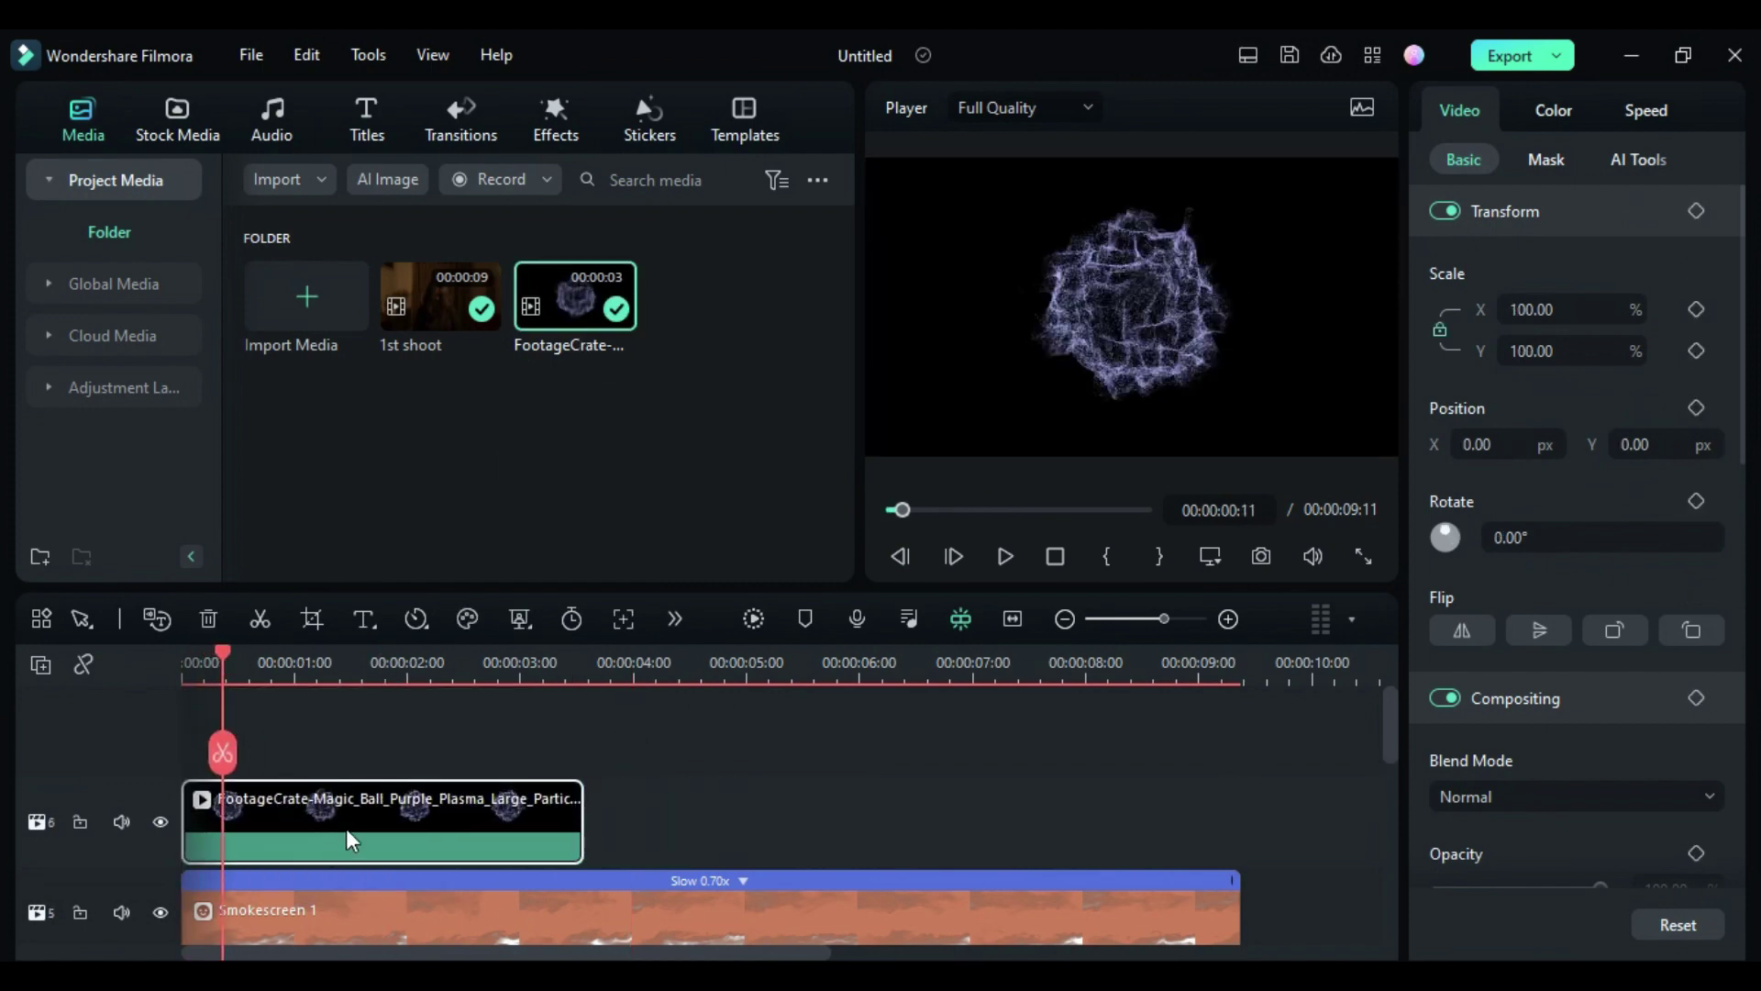
{"action": "left_click", "coordinate": [1493, 794]}
{"action": "left_click", "coordinate": [1466, 616]}
In the magic ball's HSL, set cyan saturation to -83.87, blue saturation to -17.74 and luminance to 35.48, and shift the blue hue toward cyan
{"action": "left_click", "coordinate": [1553, 111]}
{"action": "left_click", "coordinate": [1545, 159]}
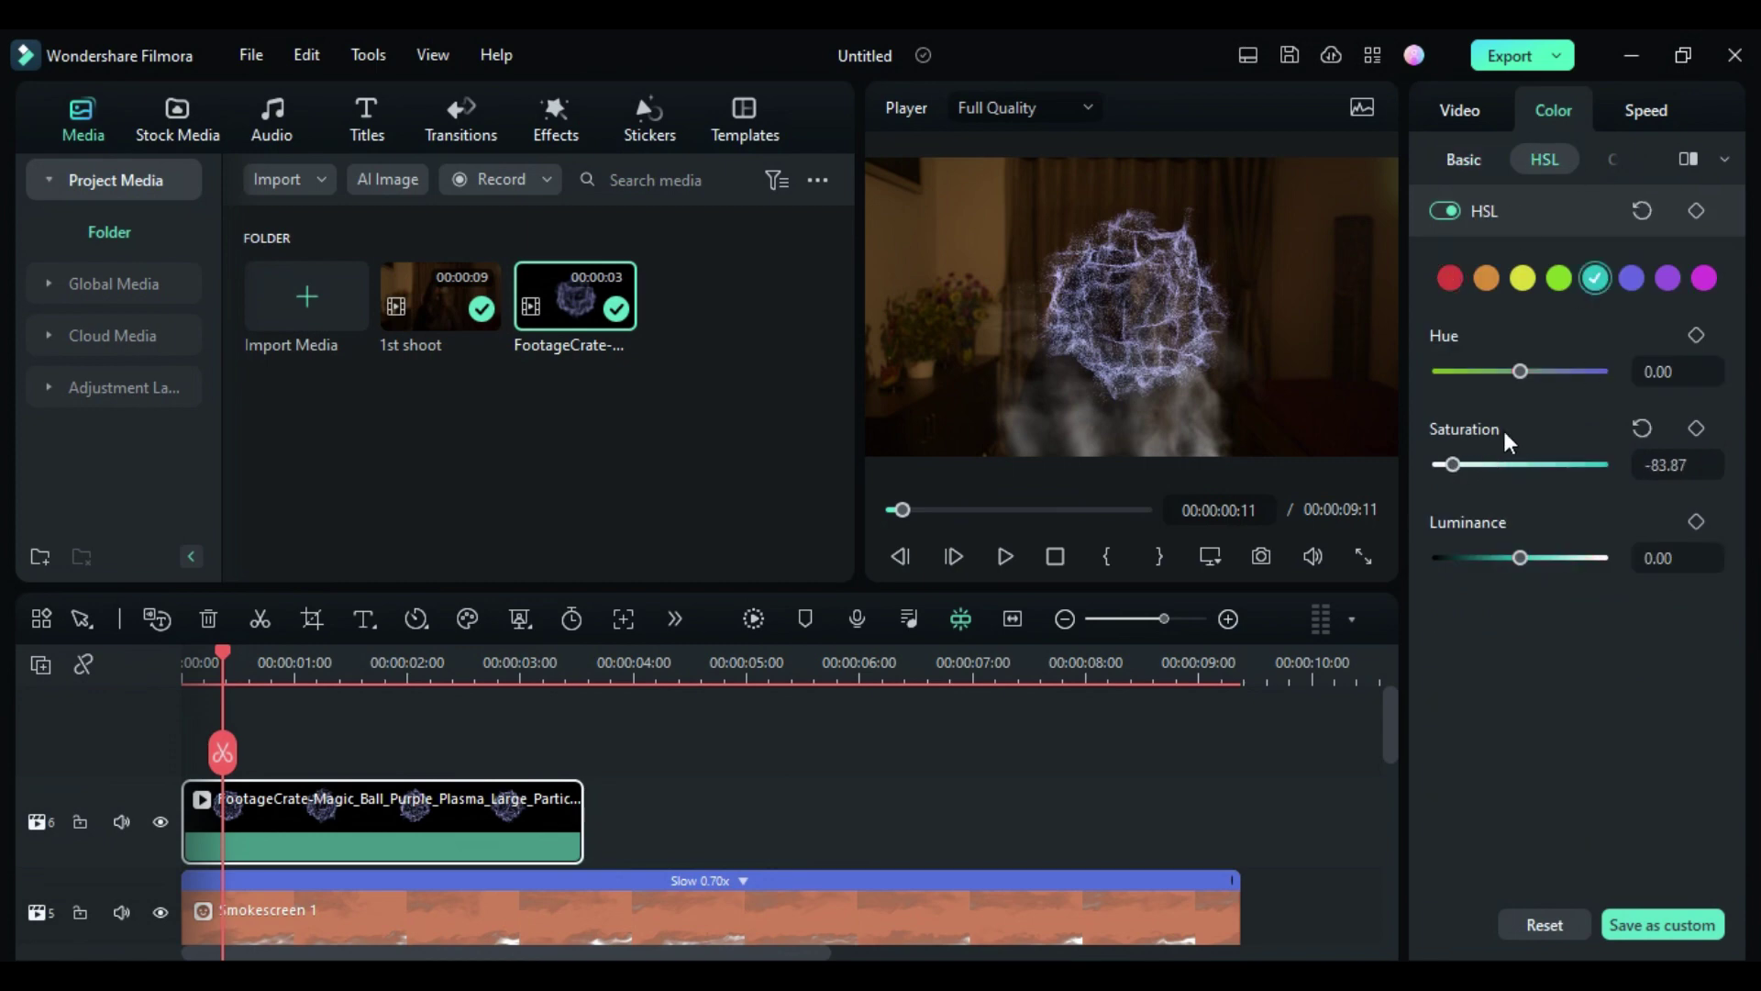
{"action": "left_click", "coordinate": [1631, 278]}
{"action": "left_click_drag", "start_coordinate": [1519, 464], "coordinate": [1487, 464]}
{"action": "left_click_drag", "start_coordinate": [1520, 372], "coordinate": [1512, 371]}
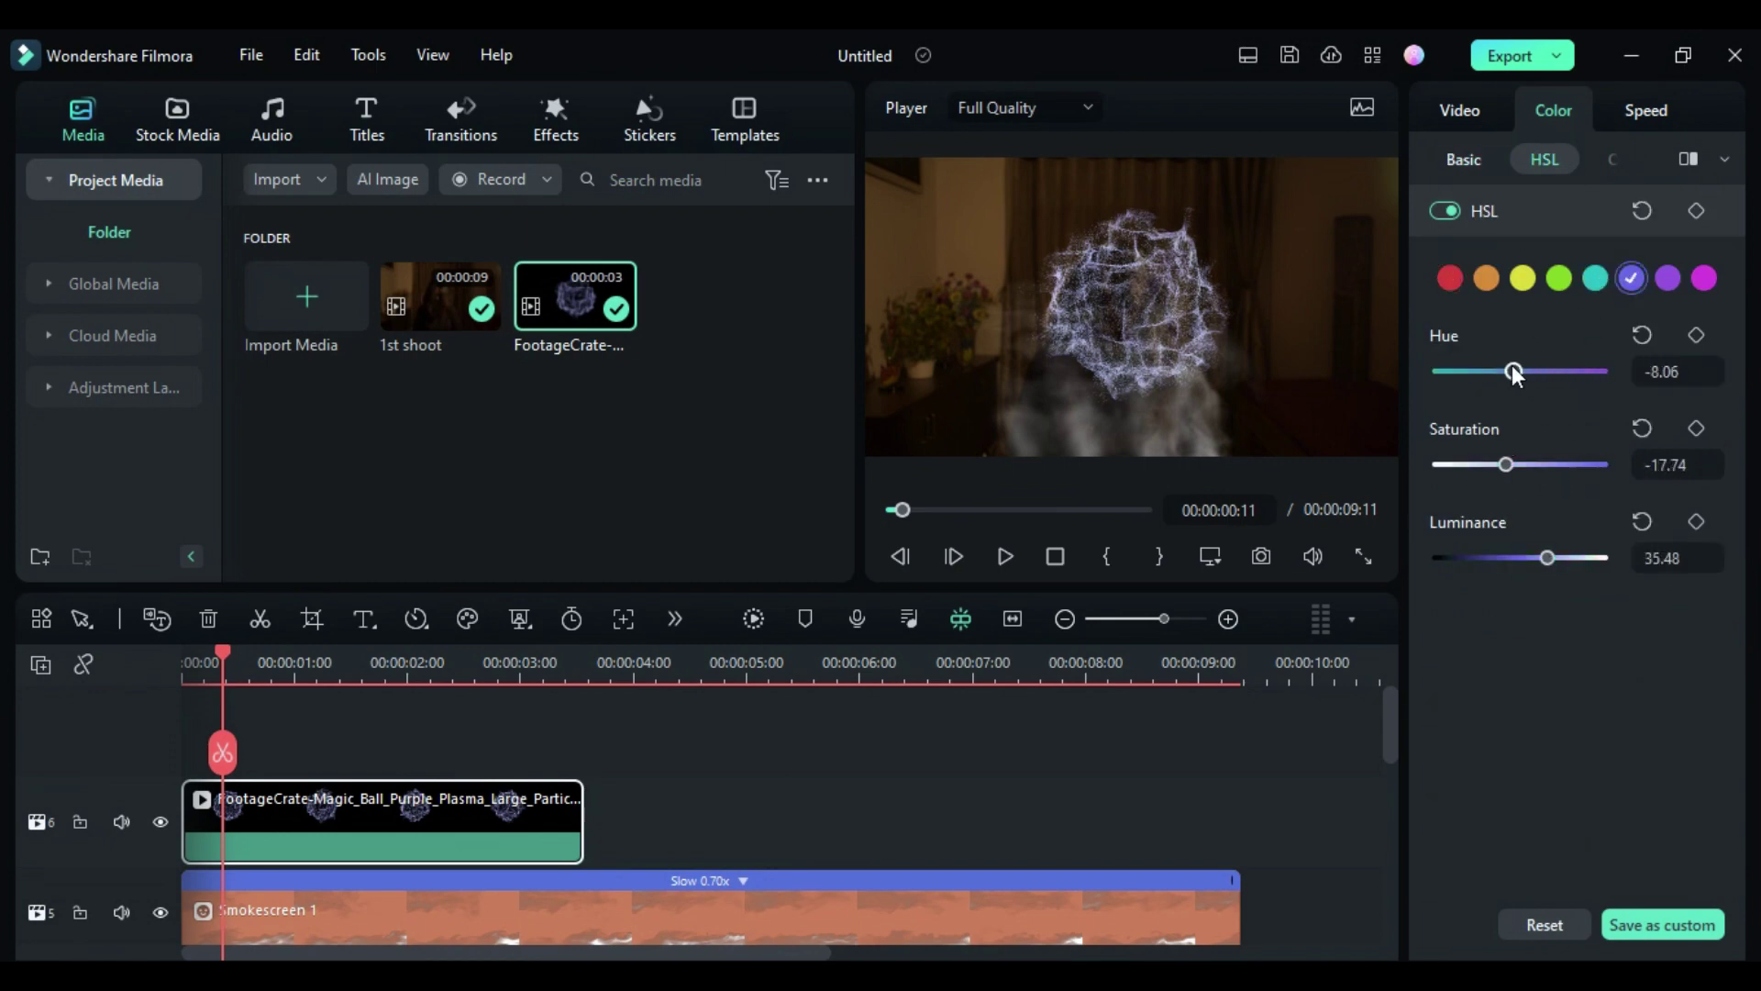
{"action": "left_click_drag", "start_coordinate": [1528, 465], "coordinate": [1504, 465]}
Scale the magic ball clip to 90% and set its position to X 128, Y -558 over the woman's shoulder
{"action": "left_click", "coordinate": [1459, 110]}
{"action": "left_click_drag", "start_coordinate": [1550, 351], "coordinate": [1518, 351]}
{"action": "left_click_drag", "start_coordinate": [1679, 443], "coordinate": [1627, 445]}
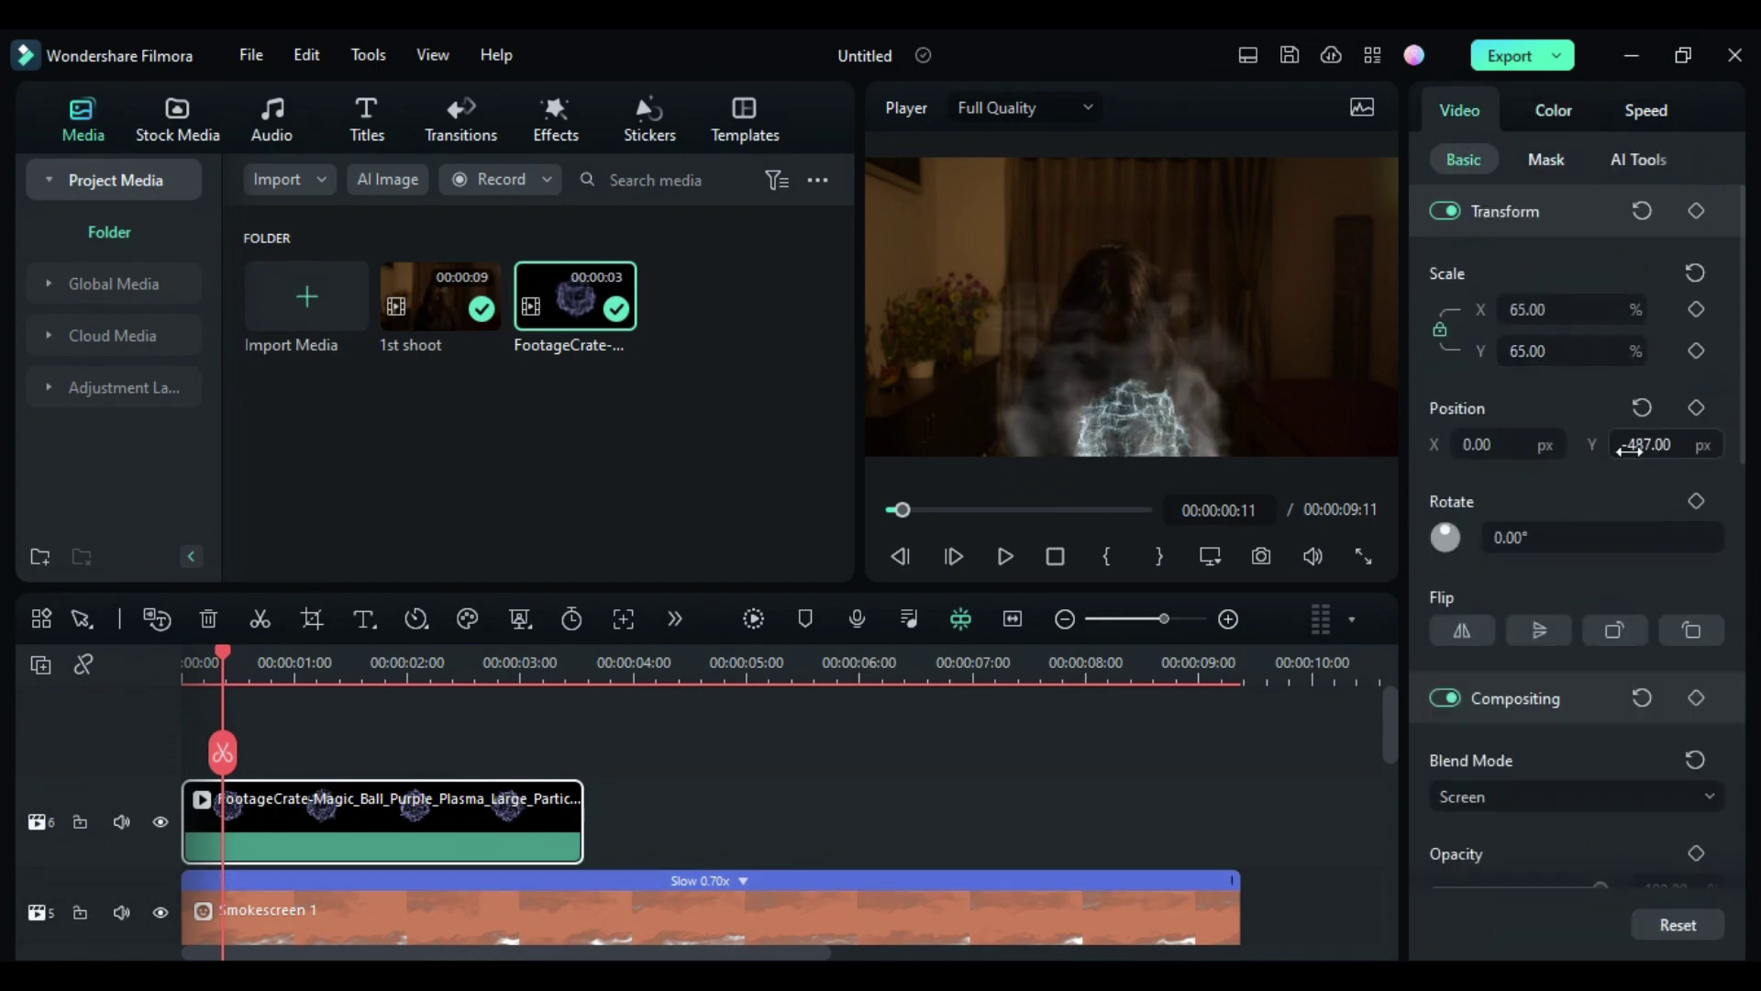
{"action": "left_click_drag", "start_coordinate": [1486, 444], "coordinate": [1532, 444]}
{"action": "left_click_drag", "start_coordinate": [1527, 351], "coordinate": [1550, 351]}
{"action": "left_click_drag", "start_coordinate": [1523, 444], "coordinate": [1459, 444]}
{"action": "left_click_drag", "start_coordinate": [1651, 444], "coordinate": [1586, 444]}
{"action": "left_click_drag", "start_coordinate": [1486, 444], "coordinate": [1501, 444]}
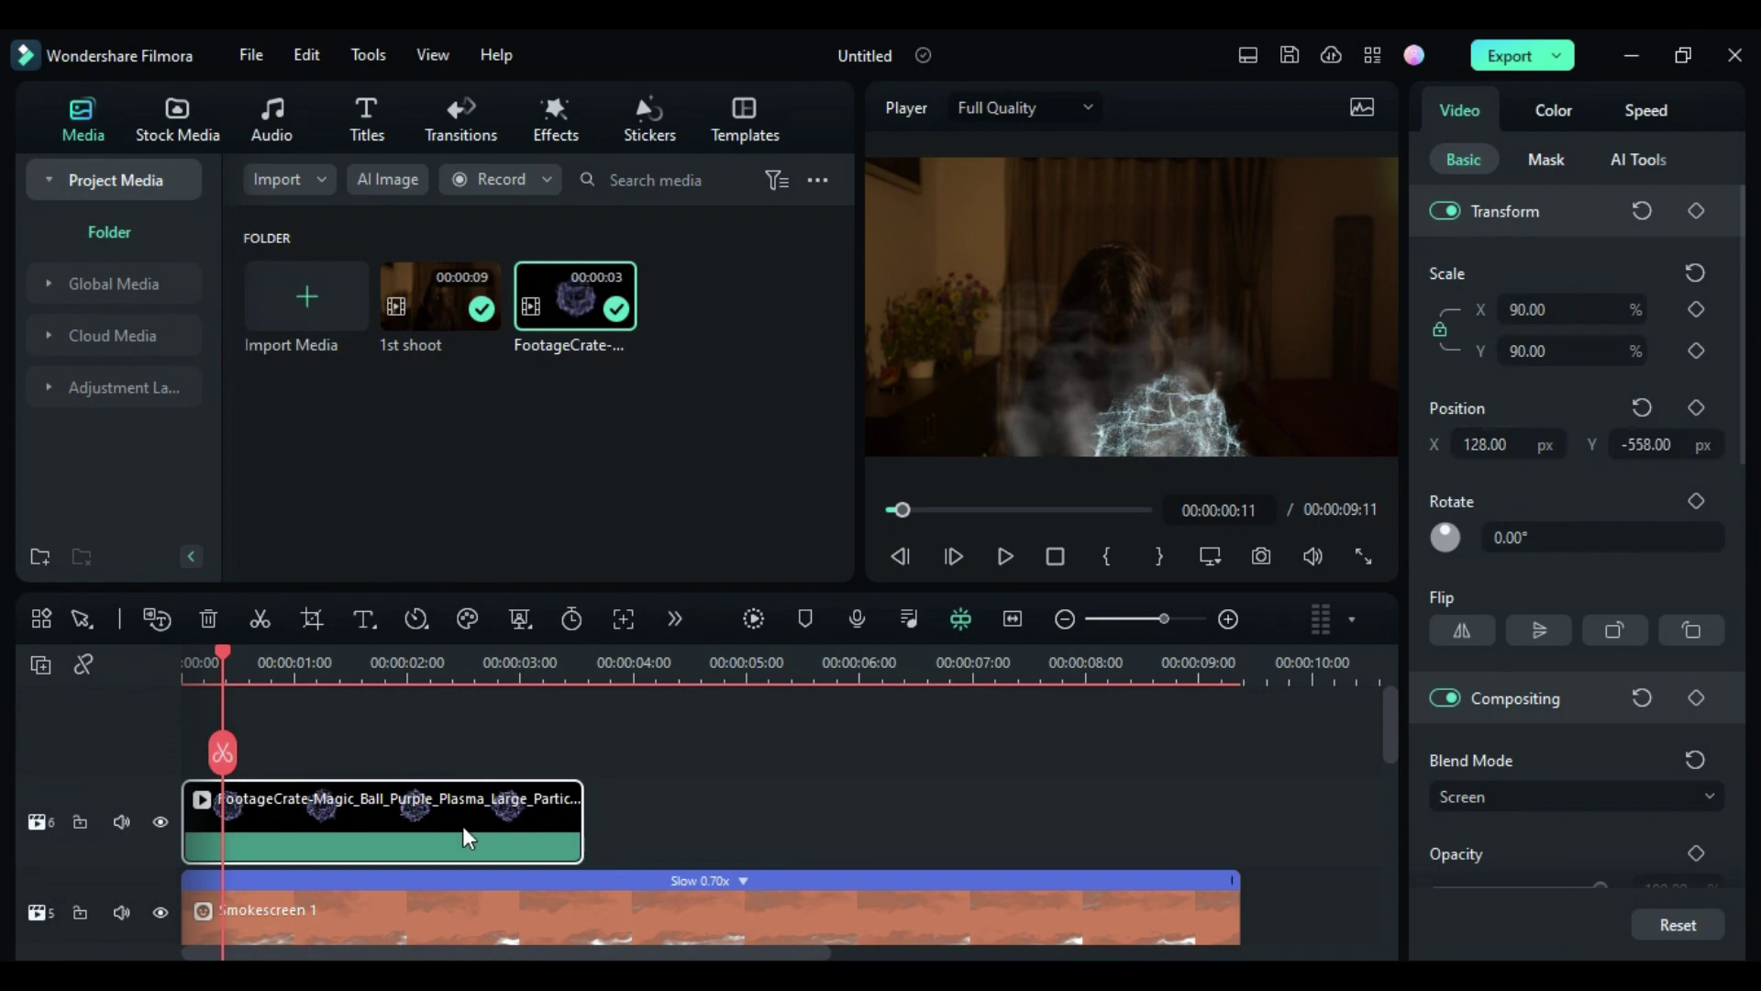
Slow the magic ball clip to a uniform speed of 0.50
{"action": "left_click", "coordinate": [1645, 110]}
{"action": "type", "text": "0.50"}
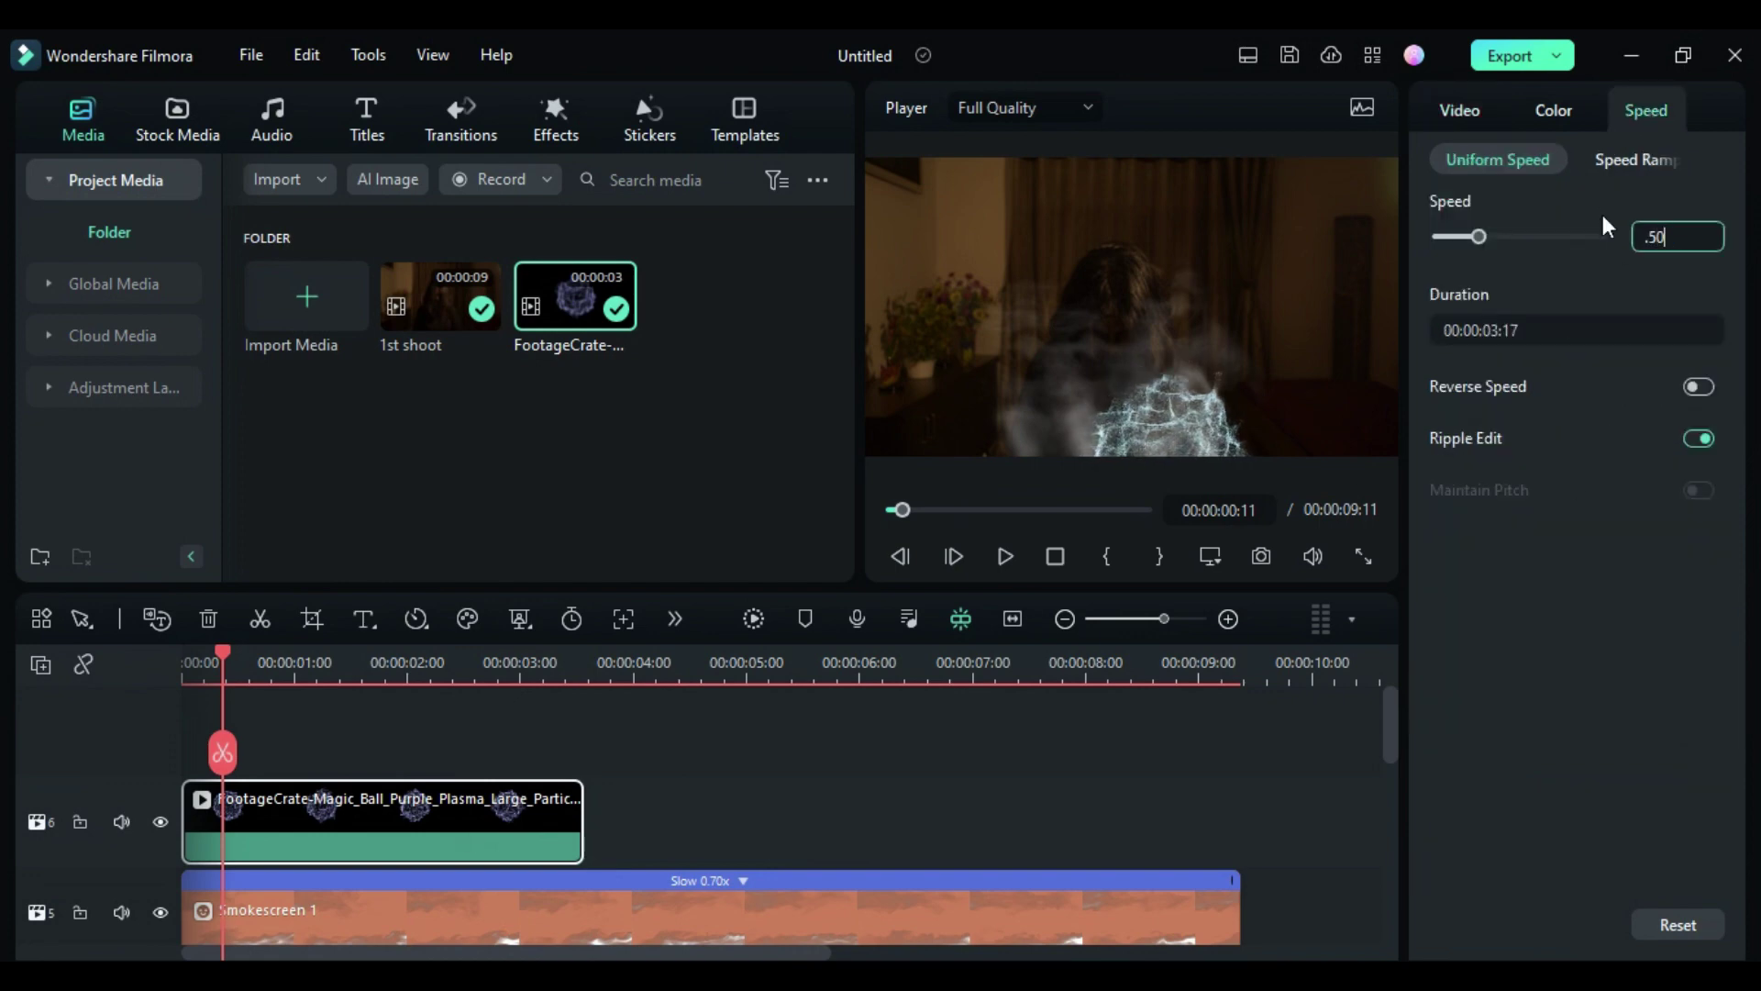
{"action": "key", "text": "Return"}
Duplicate the magic ball clip onto the track above and set the copy's X position to -321 over the opposite shoulder
{"action": "left_click_drag", "start_coordinate": [507, 853], "coordinate": [507, 752], "text": "alt"}
{"action": "left_click", "coordinate": [483, 665]}
{"action": "left_click", "coordinate": [1458, 110]}
{"action": "left_click_drag", "start_coordinate": [1522, 443], "coordinate": [1459, 444]}
Add a third magic ball copy over the head, with unlocked scale X 88%, Y 119% and position X -97, Y -39
{"action": "key", "text": "ctrl+d"}
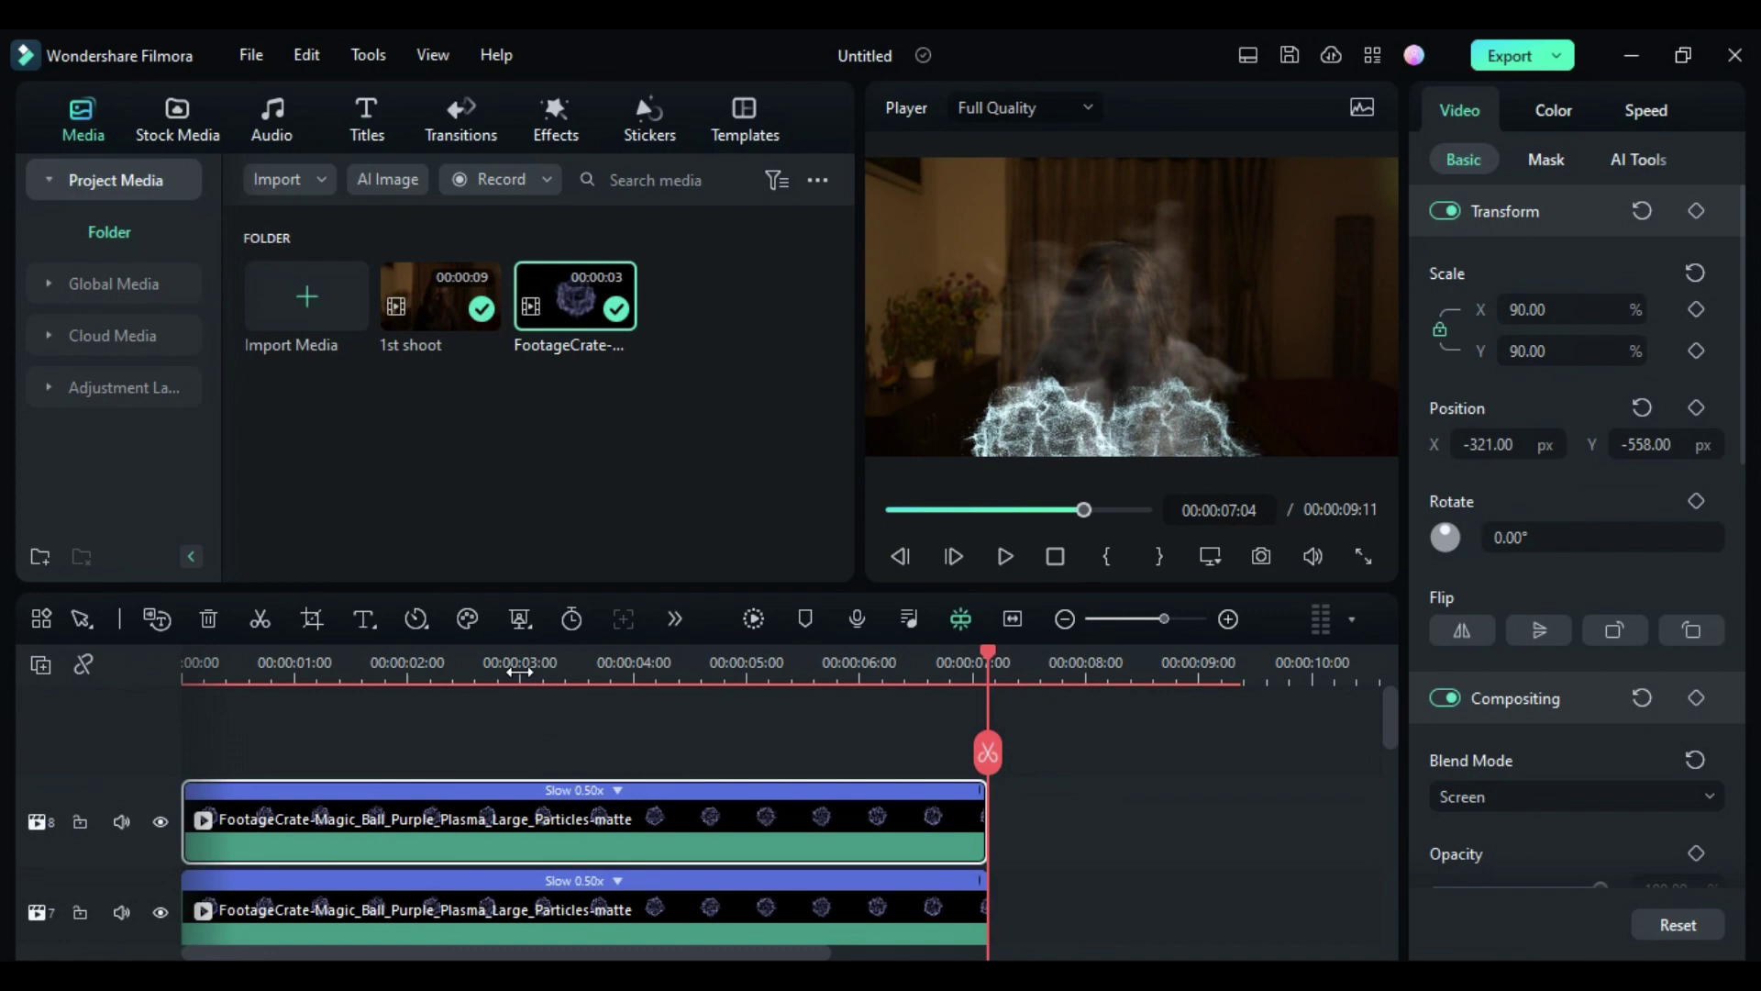
{"action": "left_click", "coordinate": [520, 673]}
{"action": "left_click_drag", "start_coordinate": [1645, 444], "coordinate": [1742, 444]}
{"action": "left_click_drag", "start_coordinate": [1488, 444], "coordinate": [1554, 444]}
{"action": "left_click", "coordinate": [1439, 329]}
{"action": "left_click_drag", "start_coordinate": [1537, 312], "coordinate": [1530, 311]}
{"action": "left_click_drag", "start_coordinate": [1530, 350], "coordinate": [1551, 350]}
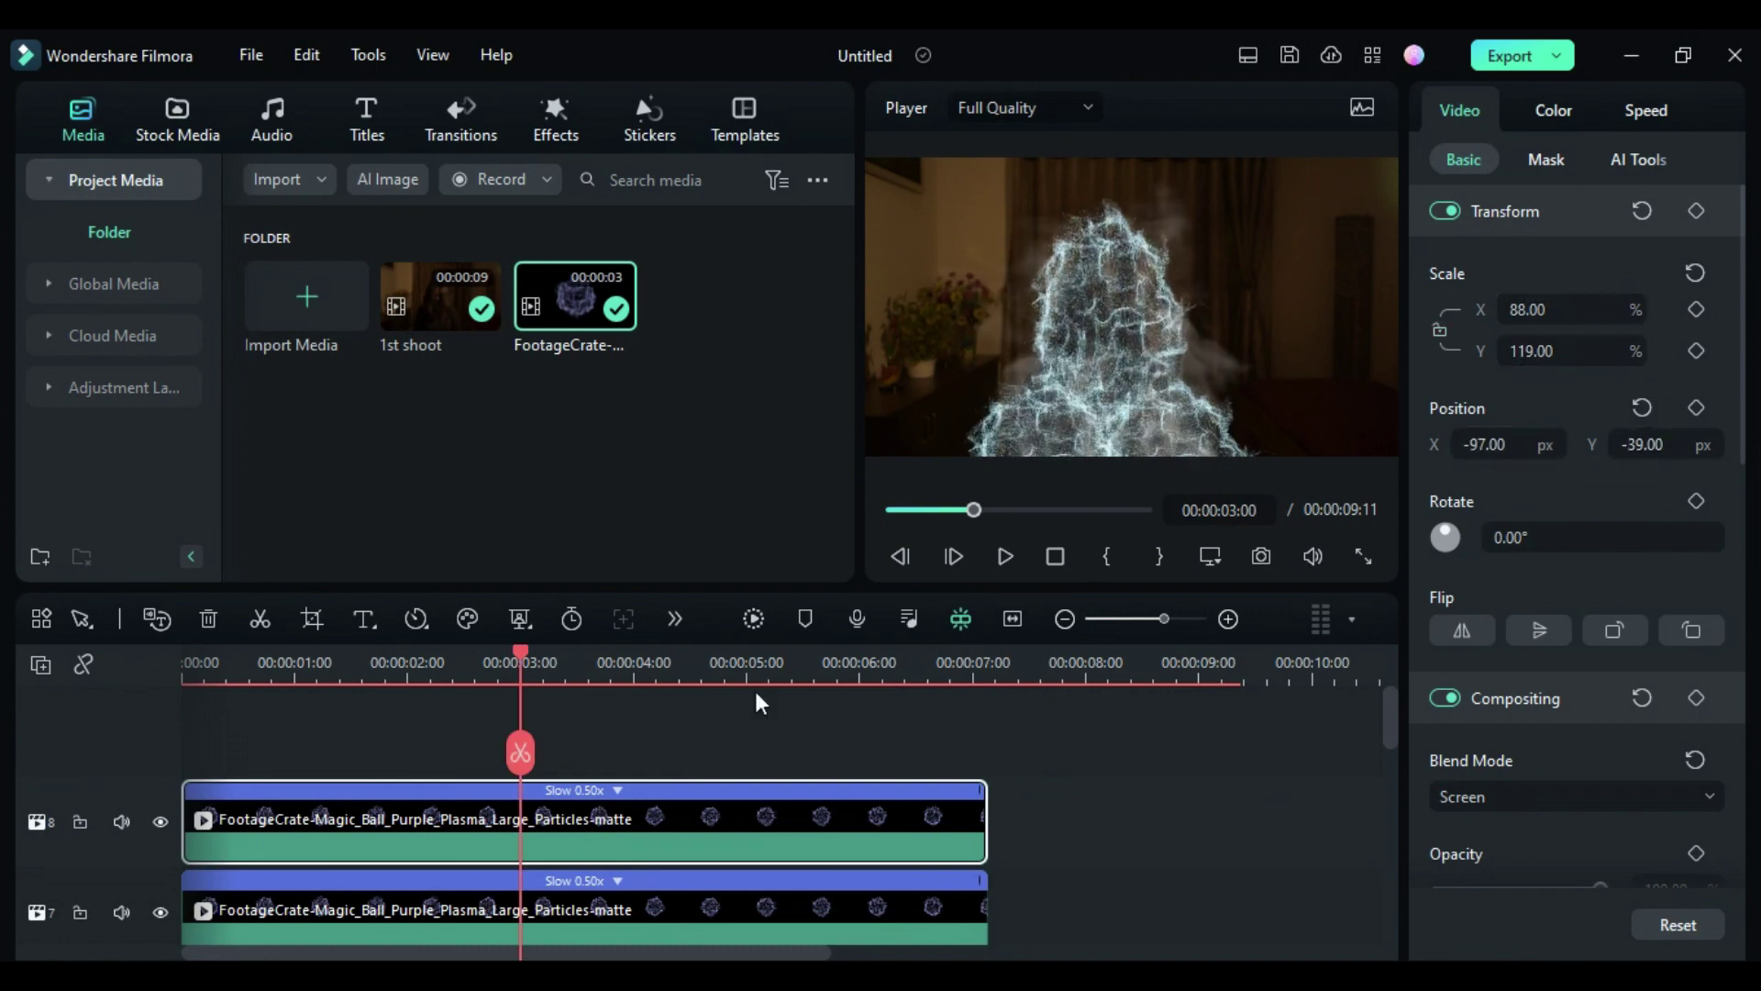
Copy all three magic ball clips and place the copies directly after the originals on their tracks
{"action": "scroll", "coordinate": [674, 805], "scroll_direction": "down", "scroll_amount": 2}
{"action": "left_click_drag", "start_coordinate": [1052, 741], "coordinate": [903, 907]}
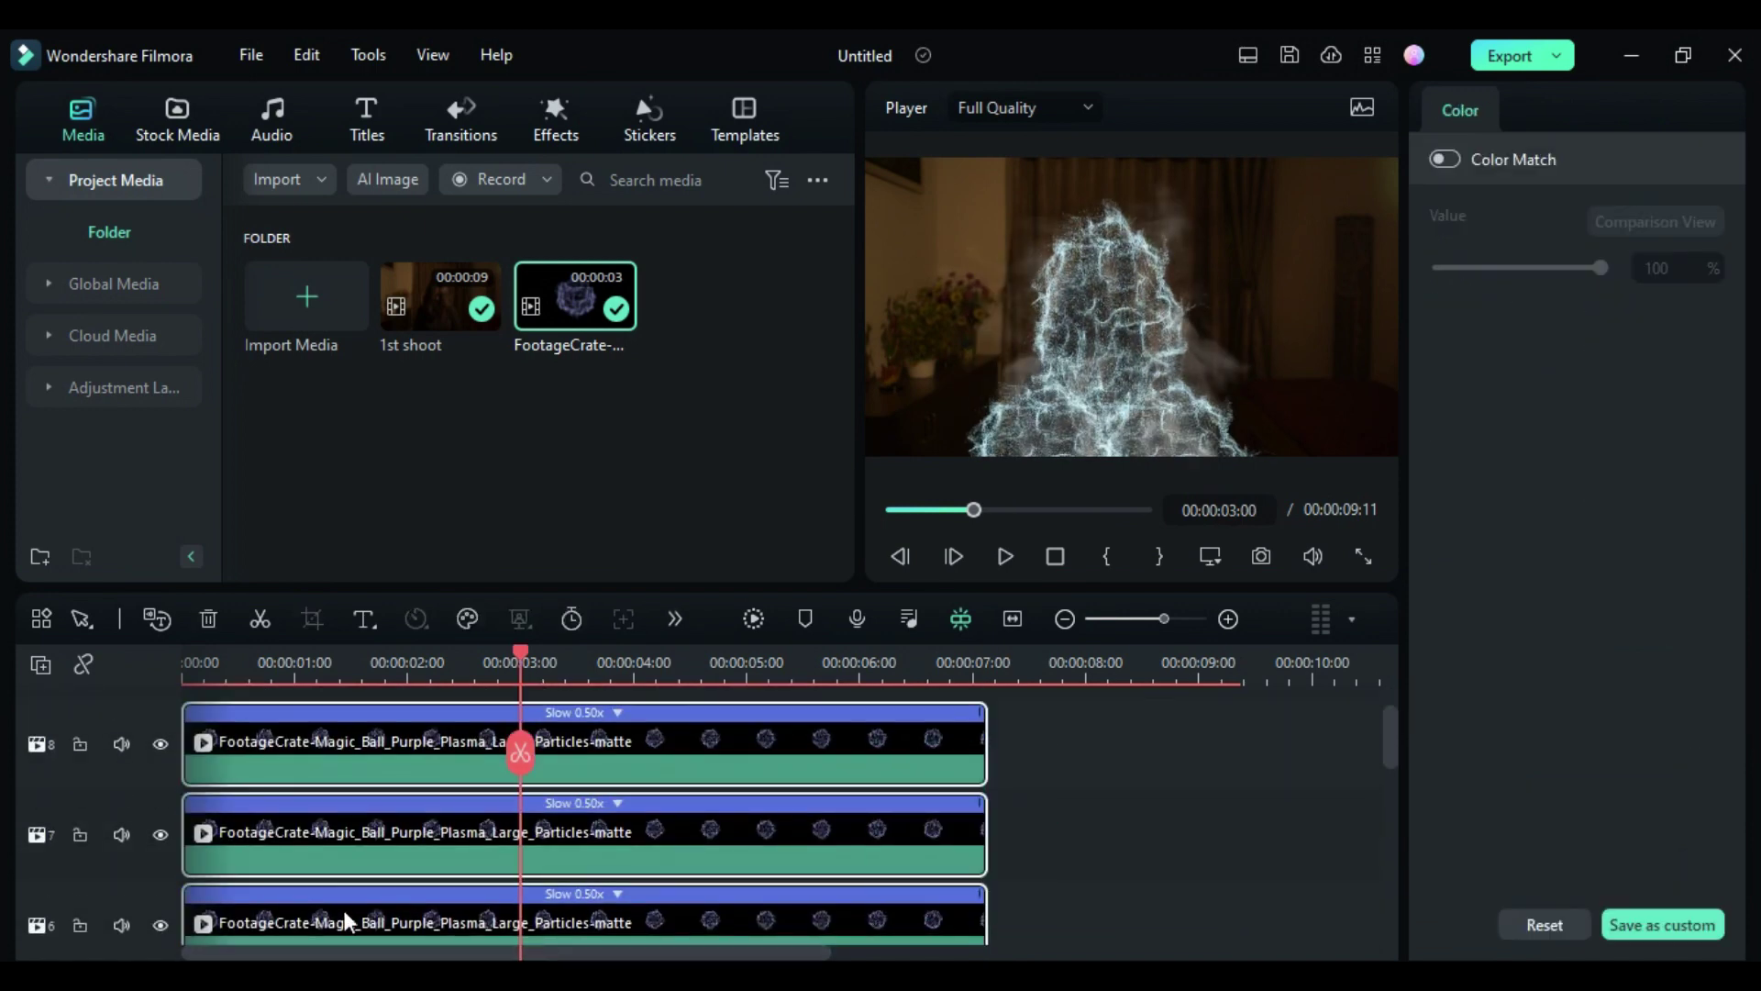
{"action": "left_click_drag", "start_coordinate": [344, 913], "coordinate": [1225, 796], "text": "alt"}
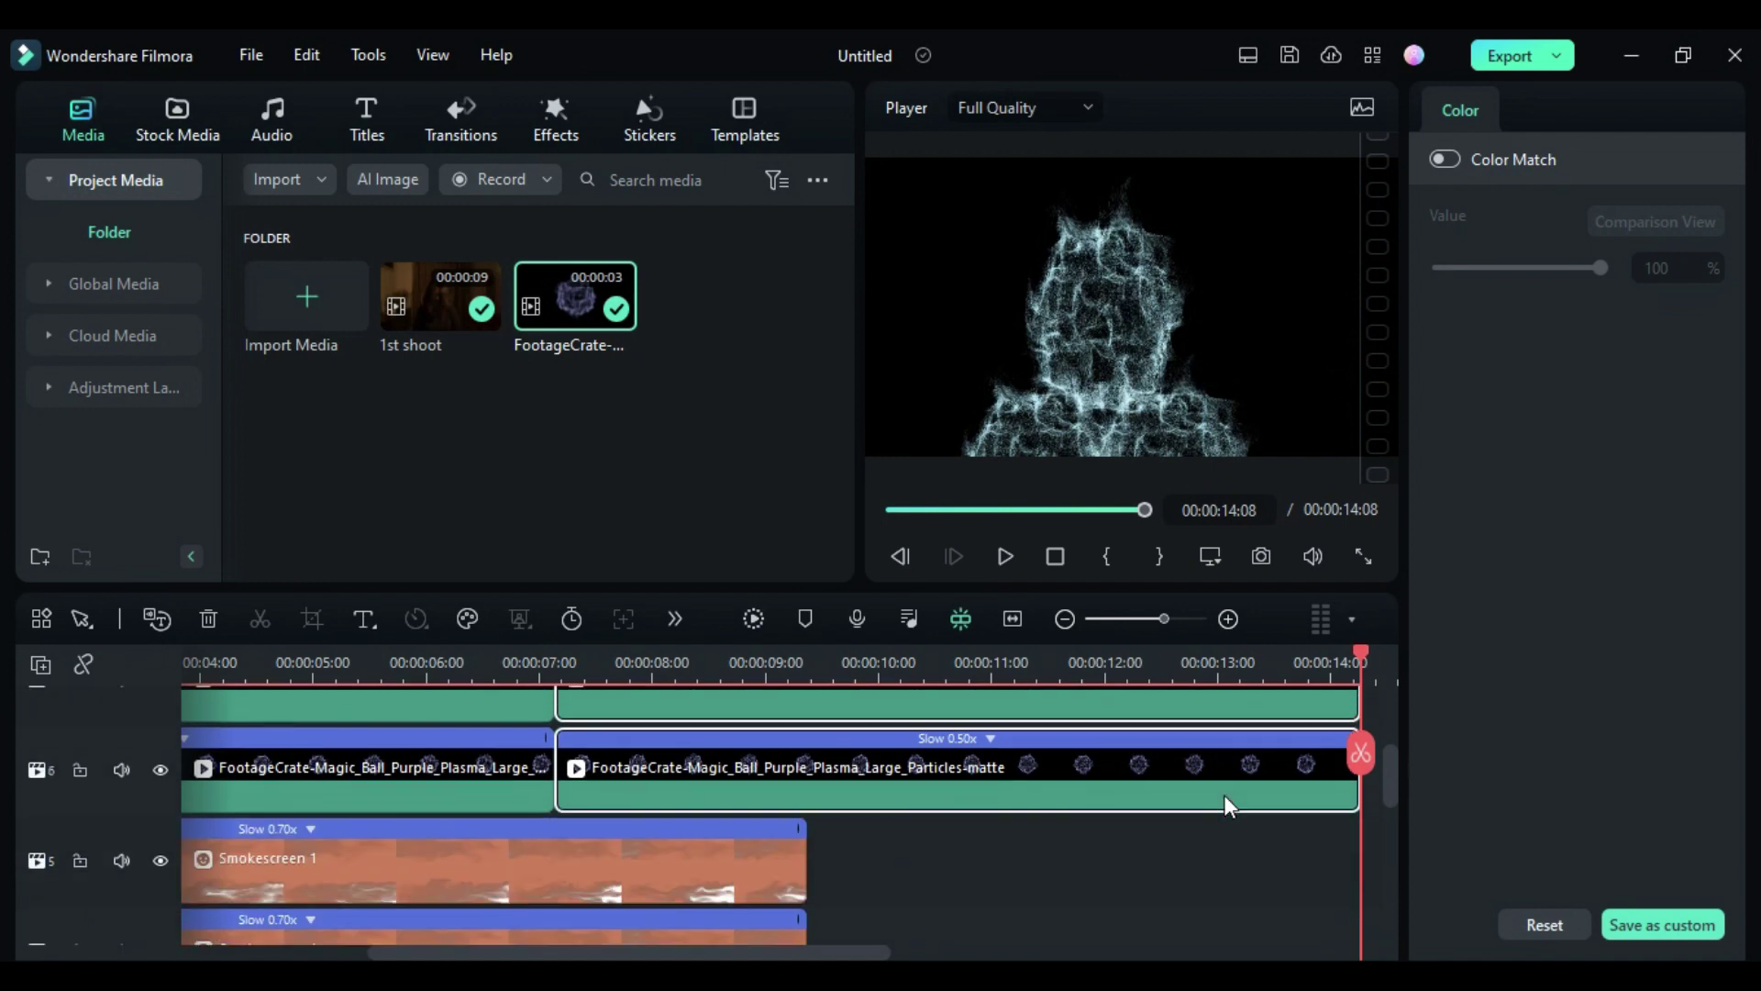
Split the copied magic ball clips where the smoke clips end, delete the excess, and return the playhead to the start
{"action": "left_click", "coordinate": [807, 671]}
{"action": "left_click", "coordinate": [809, 752]}
{"action": "key", "text": "Delete"}
{"action": "left_click_drag", "start_coordinate": [621, 655], "coordinate": [99, 706]}
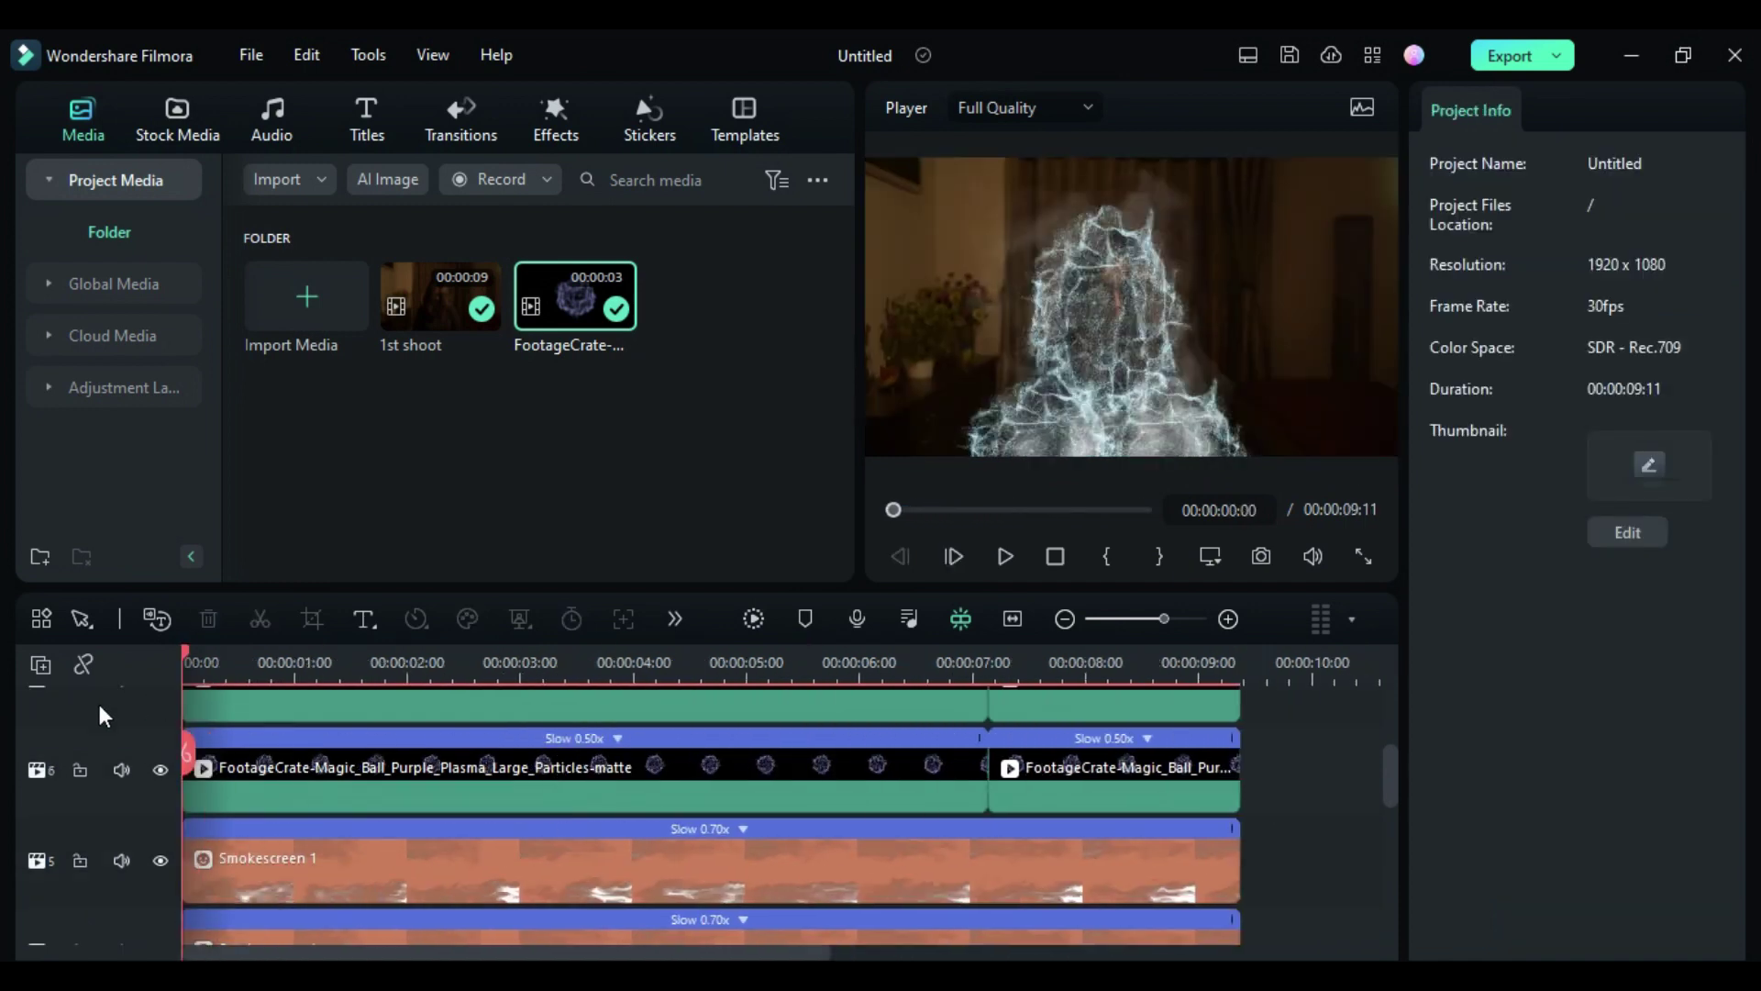
Export the smoke and magic ball composite locally as an MP4 named effect, and close the export window
{"action": "scroll", "coordinate": [303, 822], "scroll_direction": "down", "scroll_amount": 4}
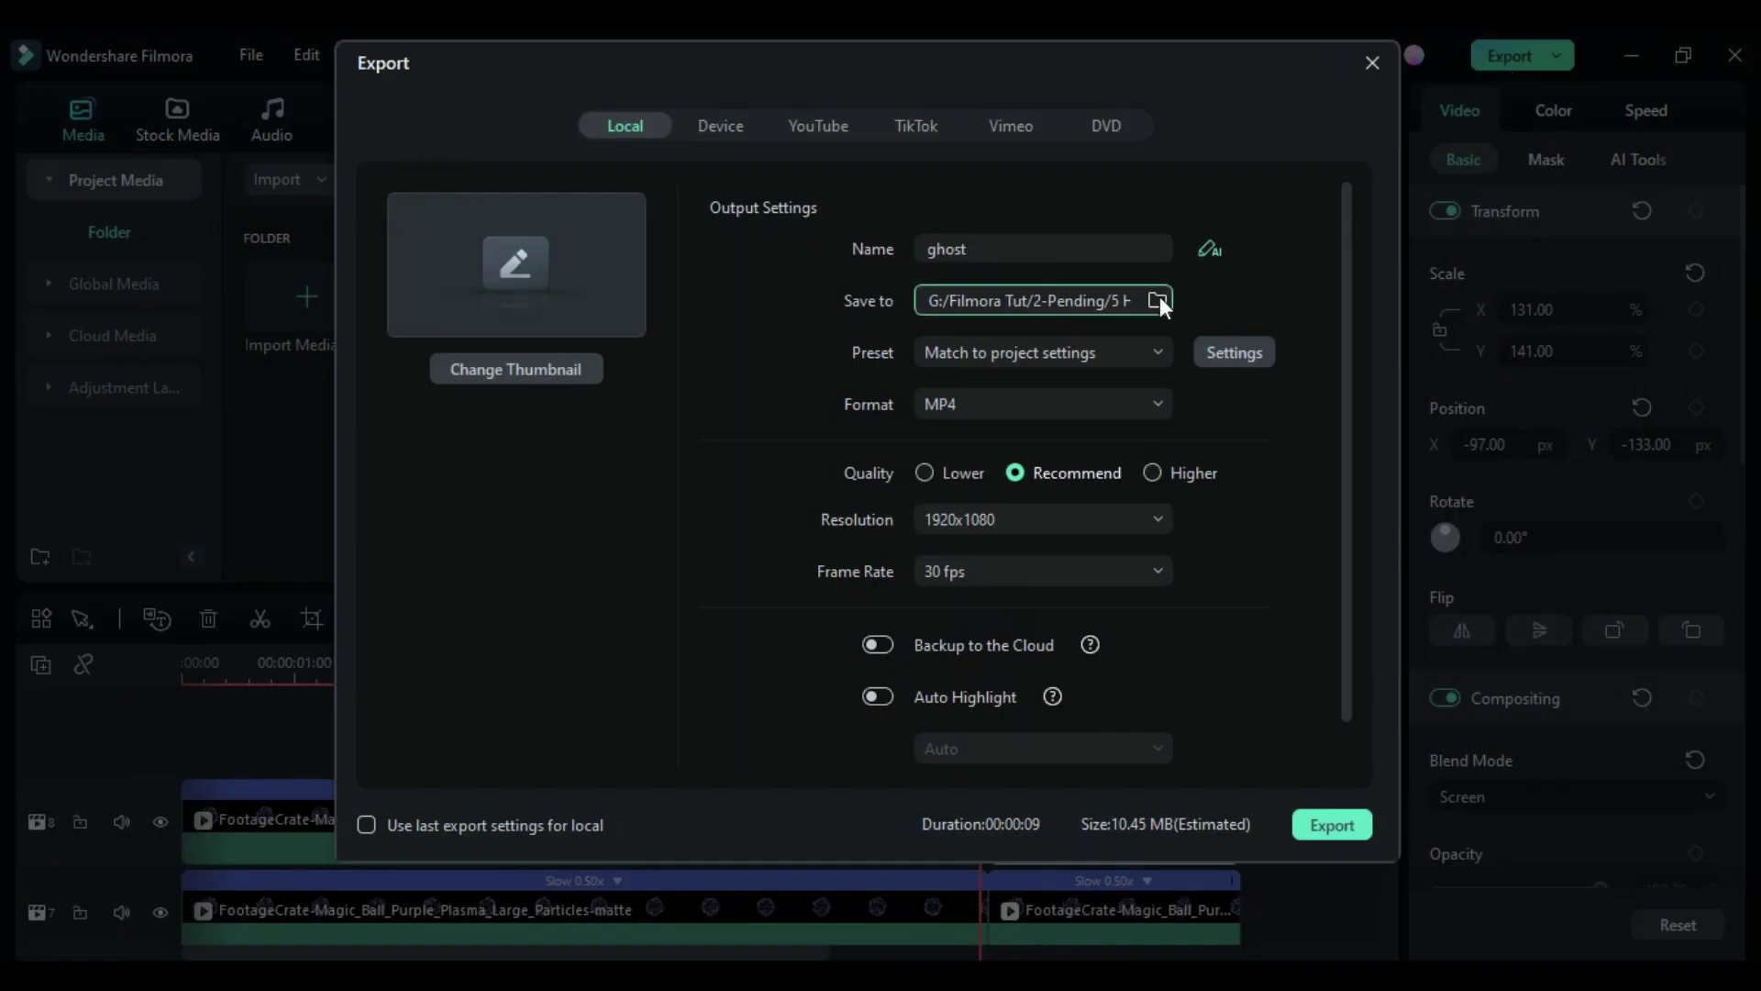
{"action": "left_click", "coordinate": [1158, 300]}
{"action": "left_click_drag", "start_coordinate": [974, 249], "coordinate": [881, 229]}
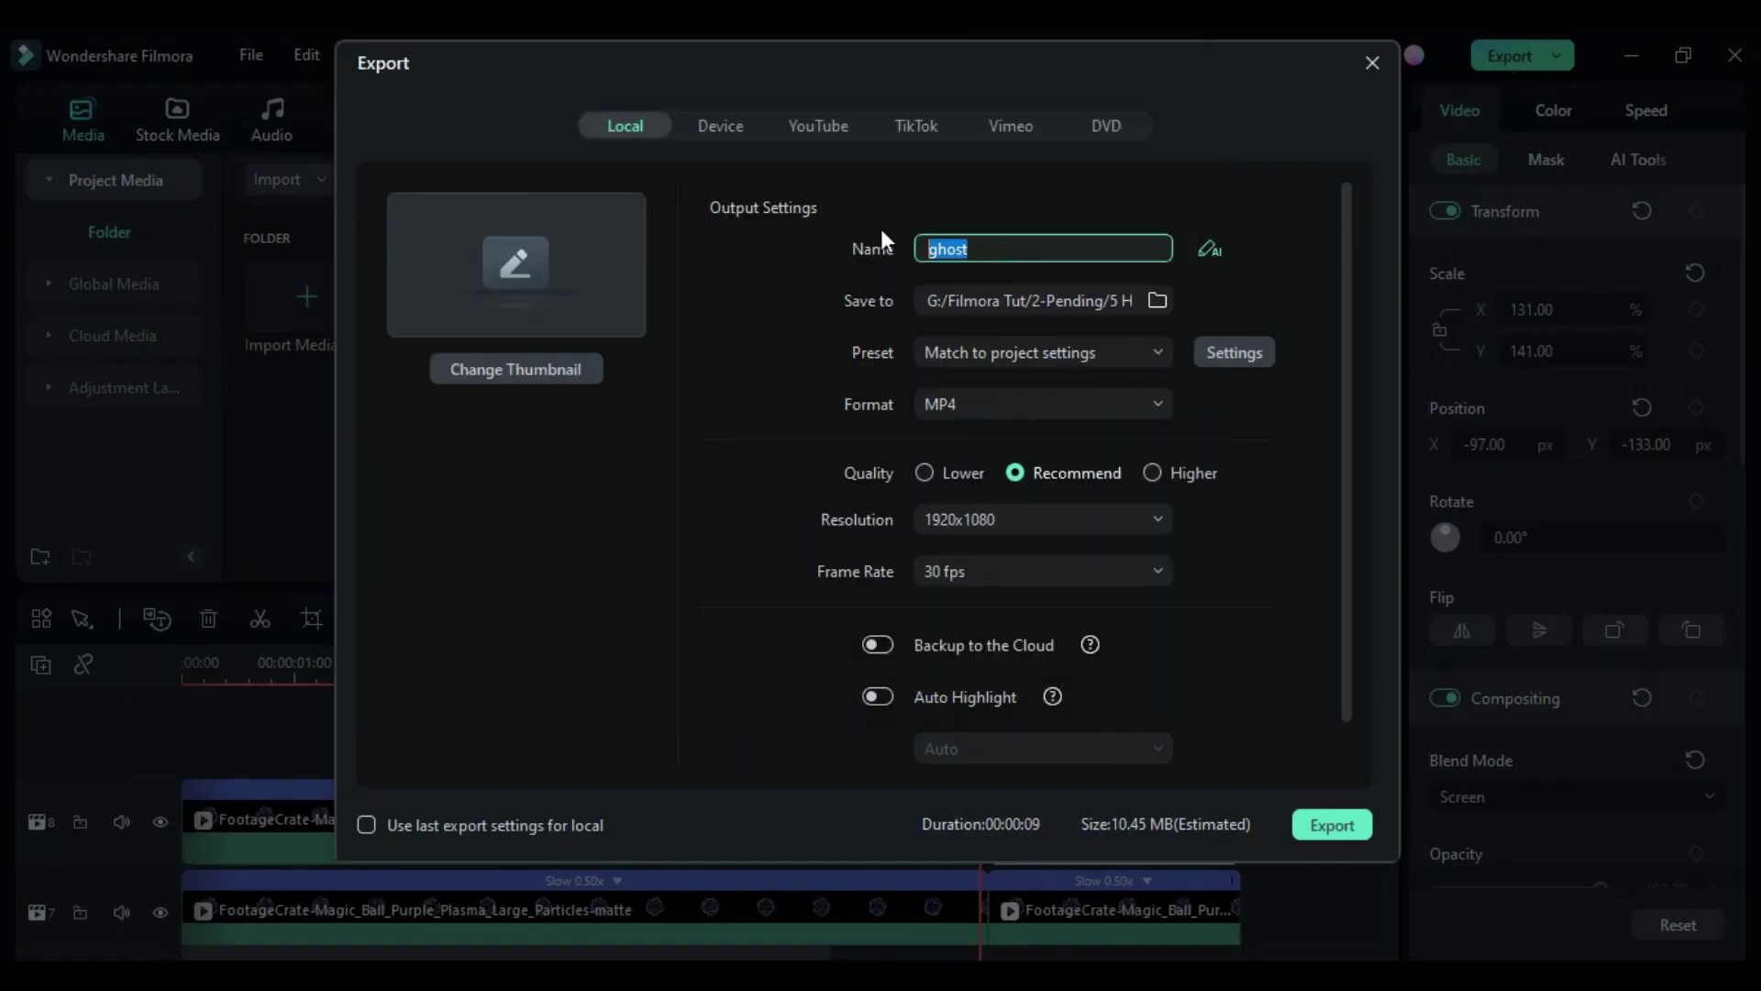
{"action": "key", "text": "BackSpace"}
{"action": "type", "text": "effect"}
{"action": "left_click", "coordinate": [1331, 824]}
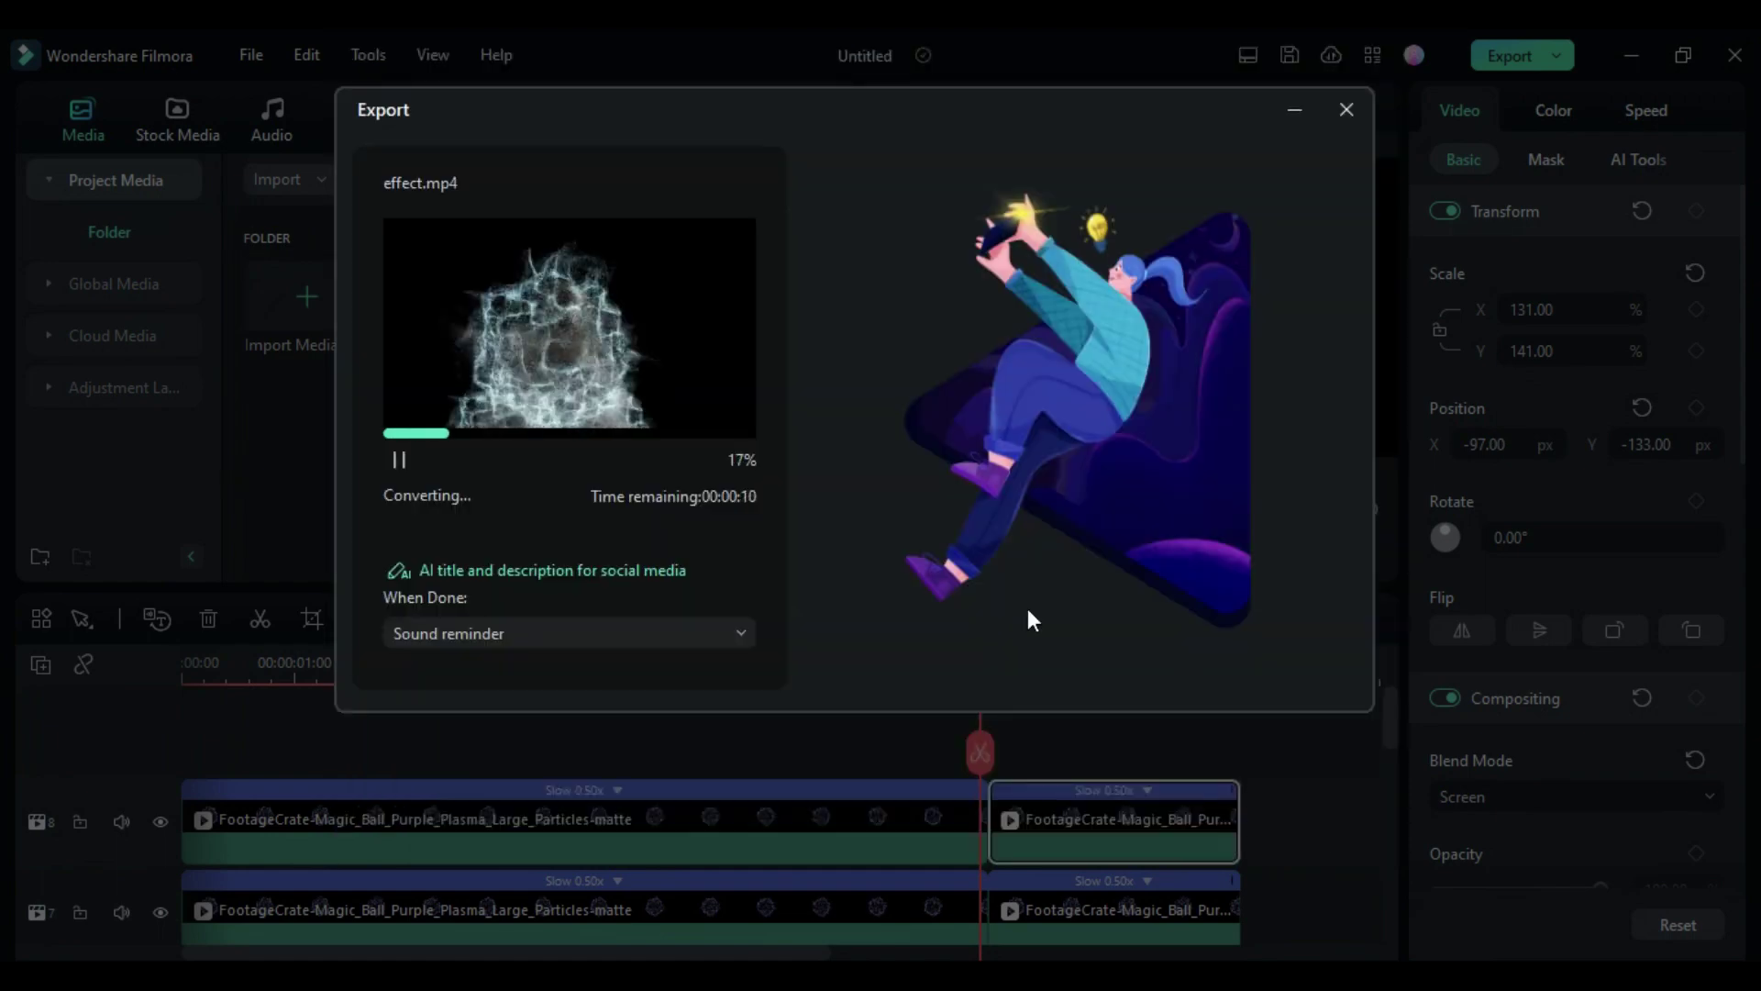
{"action": "left_click", "coordinate": [1344, 111]}
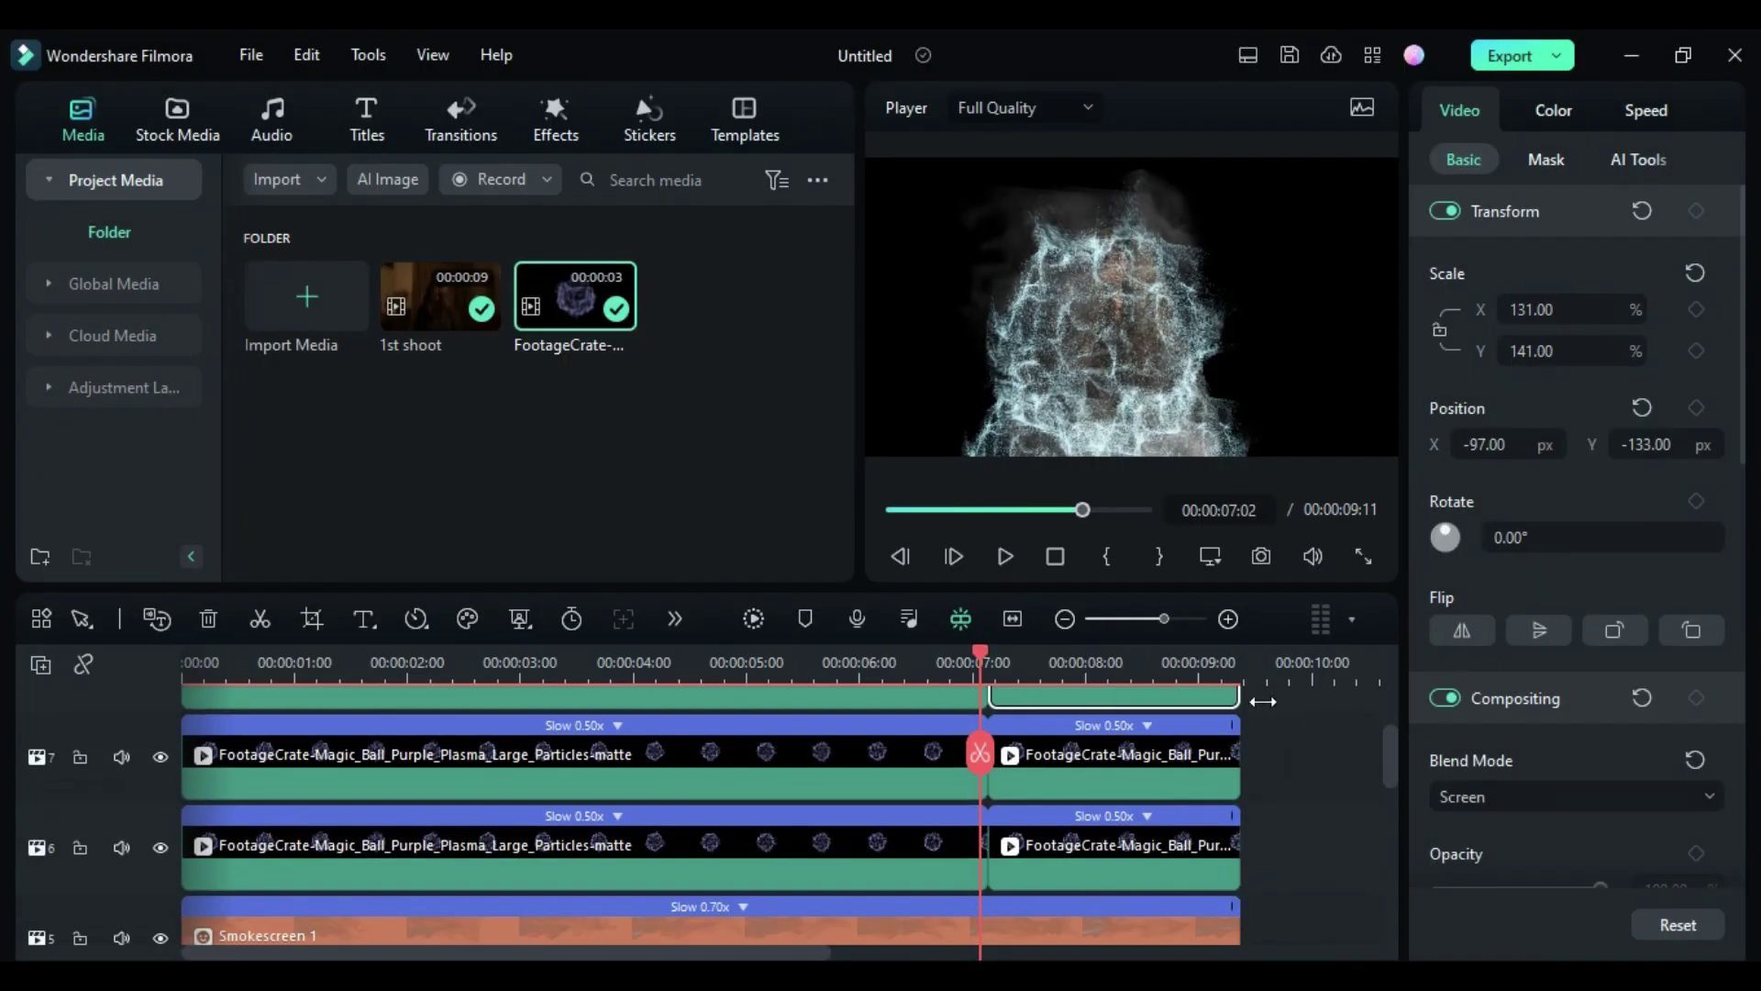
Delete the Smokescreen 1 and magic ball clips from the timeline
{"action": "left_click_drag", "start_coordinate": [1286, 703], "coordinate": [195, 758]}
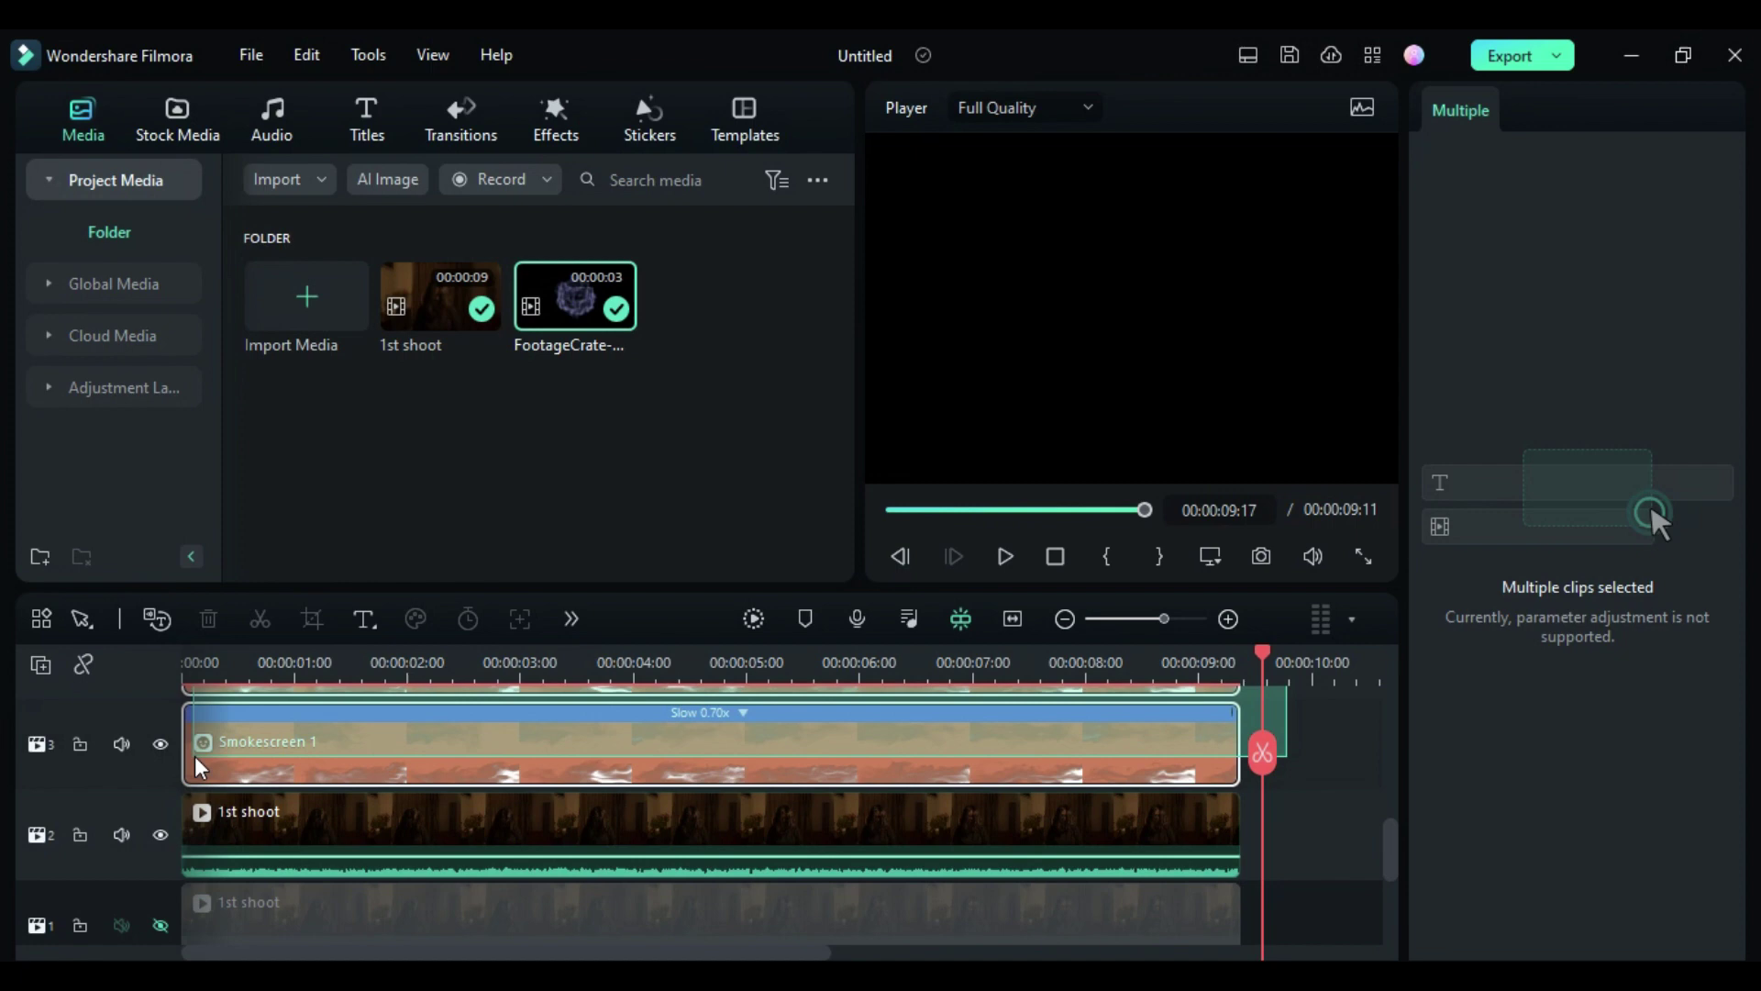
{"action": "scroll", "coordinate": [245, 804], "scroll_direction": "up", "scroll_amount": 3}
{"action": "key", "text": "Delete"}
Import the exported effect clip into the project and place it on the track above the 1st shoot clip
{"action": "left_click", "coordinate": [306, 296]}
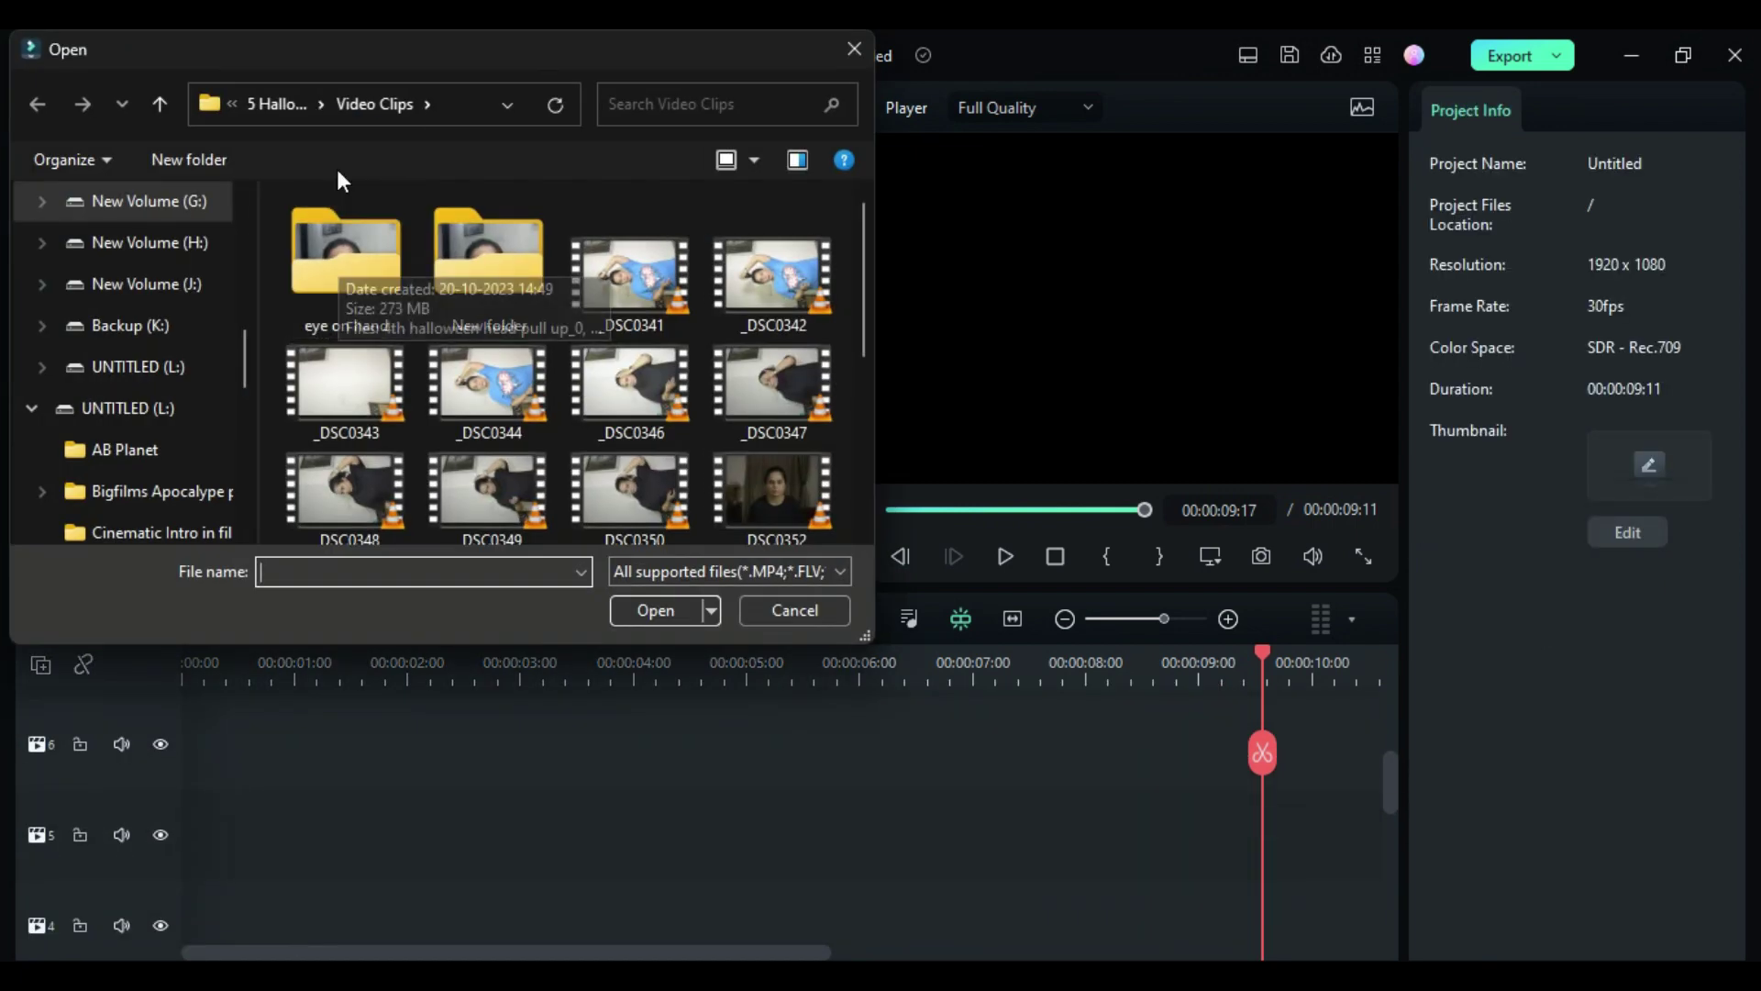
{"action": "left_click", "coordinate": [277, 104]}
{"action": "double_click", "coordinate": [770, 268]}
{"action": "left_click", "coordinate": [495, 267]}
{"action": "left_click", "coordinate": [655, 610]}
{"action": "left_click_drag", "start_coordinate": [440, 302], "coordinate": [196, 956]}
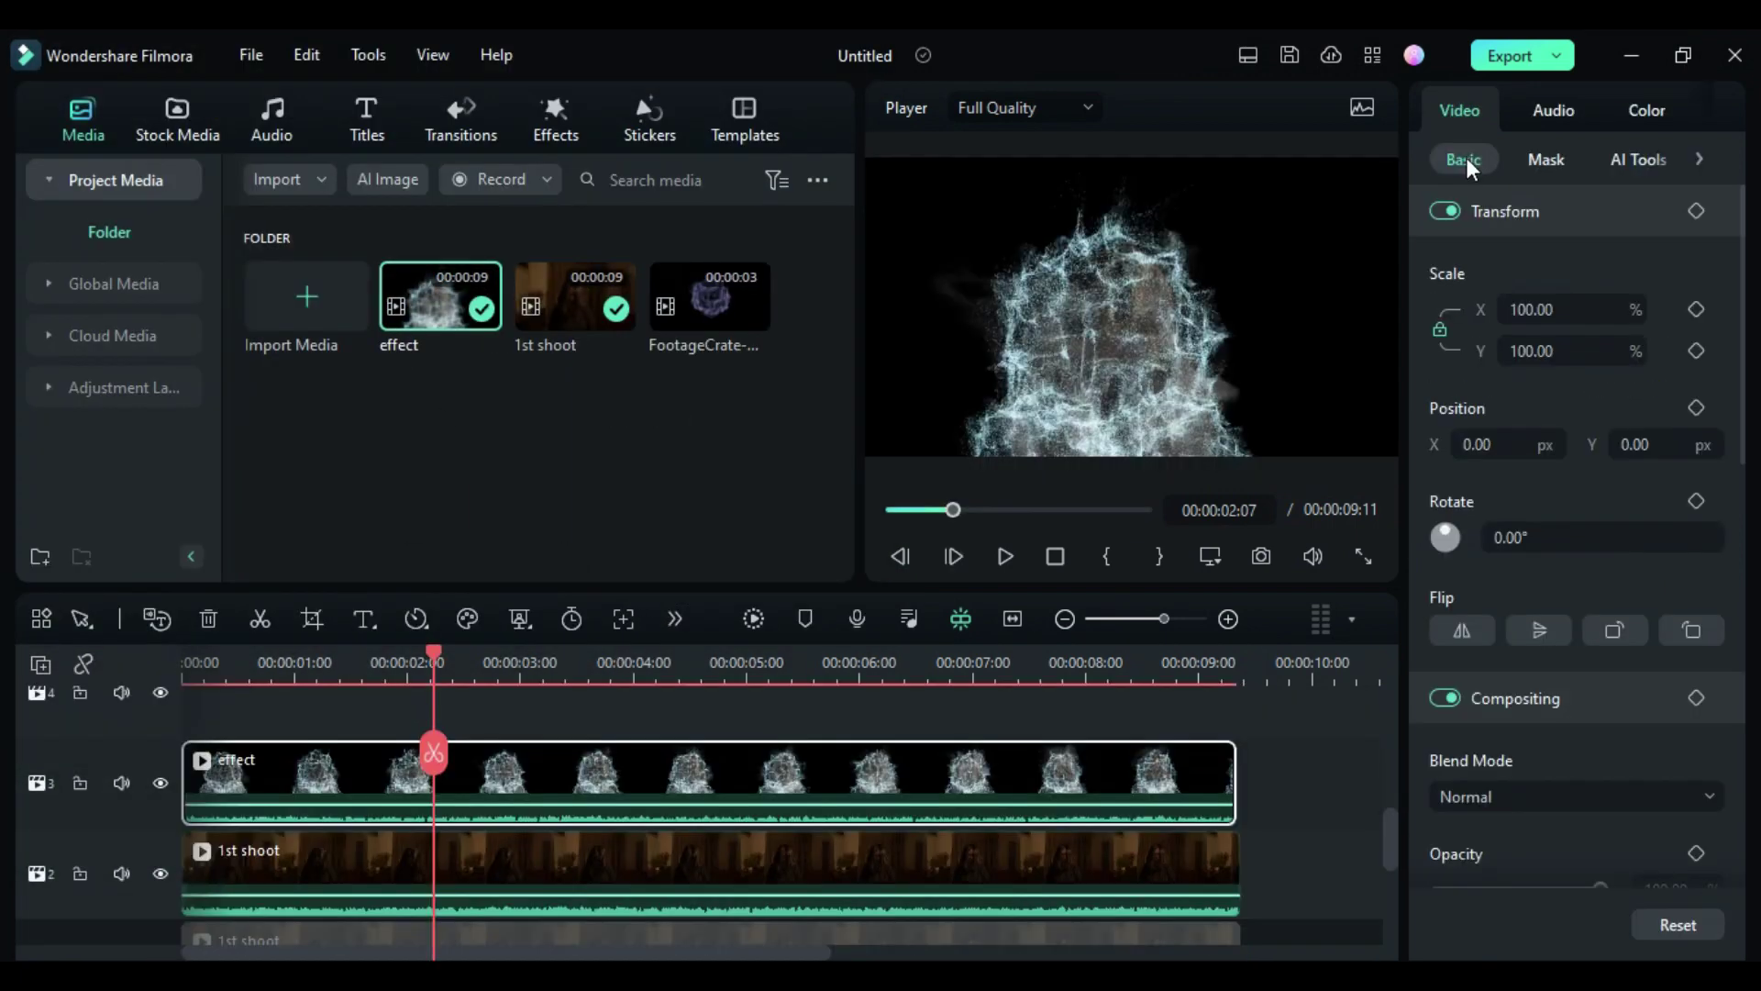
Set the effect clip's blend mode to Exclusion and its opacity to 35%
{"action": "scroll", "coordinate": [1547, 642], "scroll_direction": "down", "scroll_amount": 3}
{"action": "left_click", "coordinate": [1546, 740]}
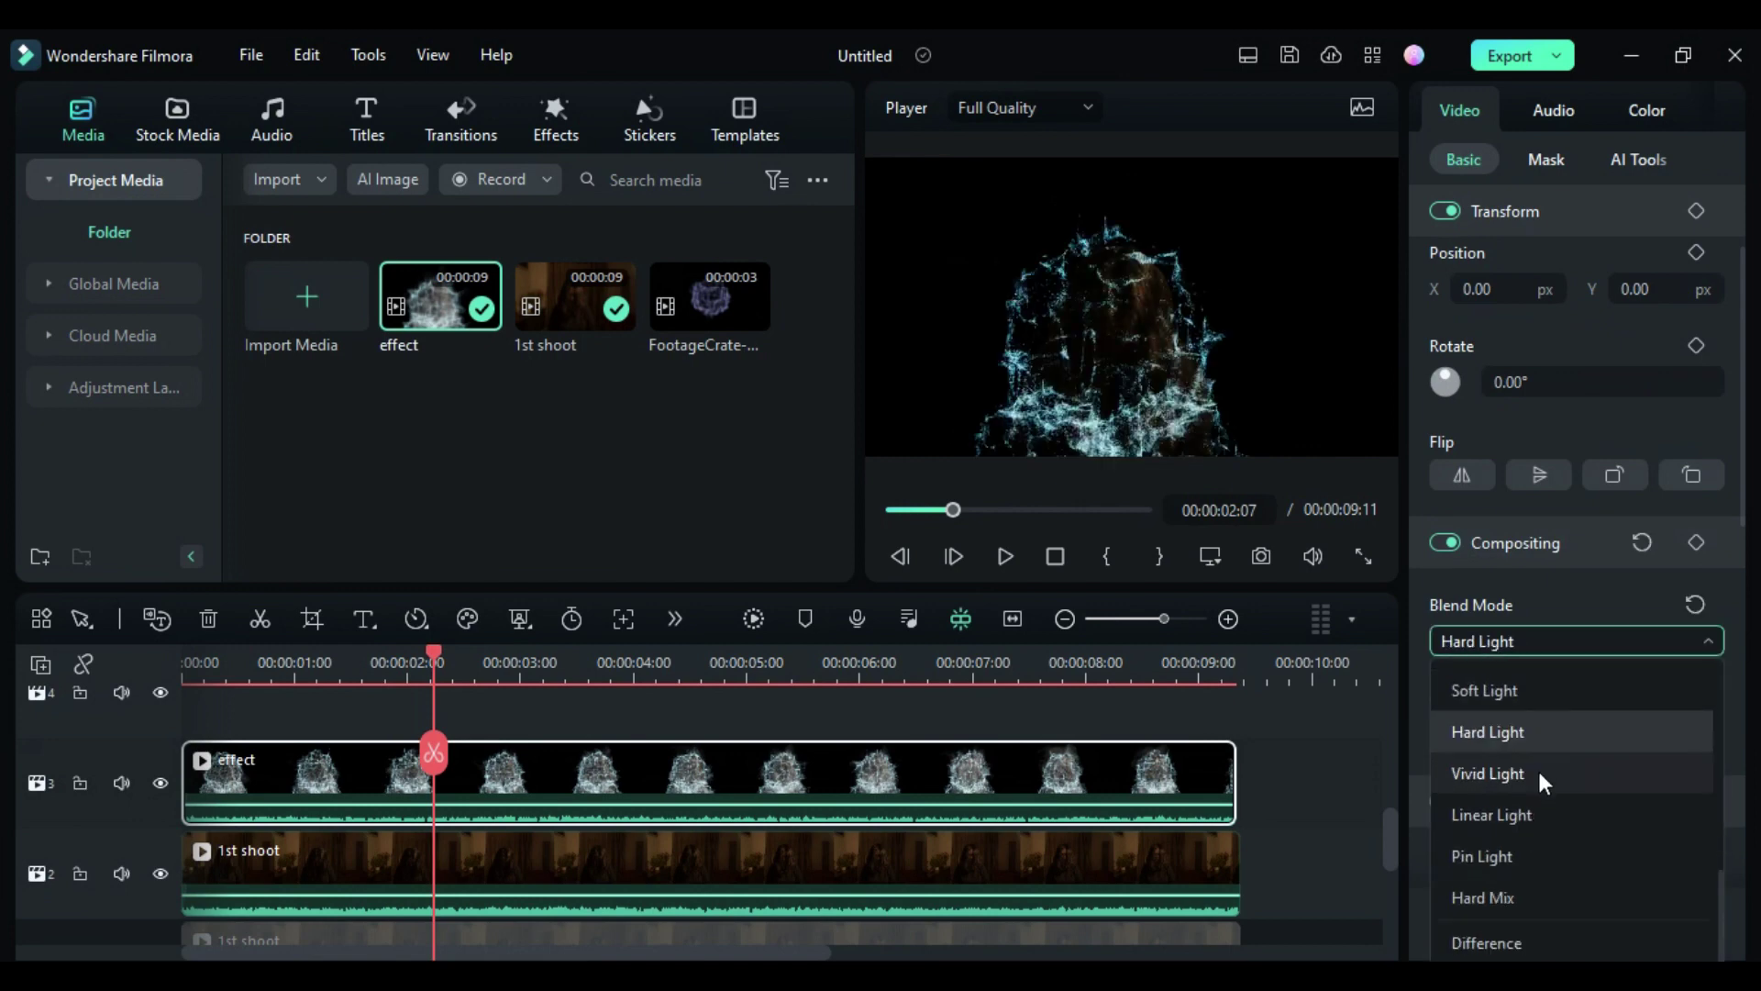
{"action": "left_click", "coordinate": [1539, 984]}
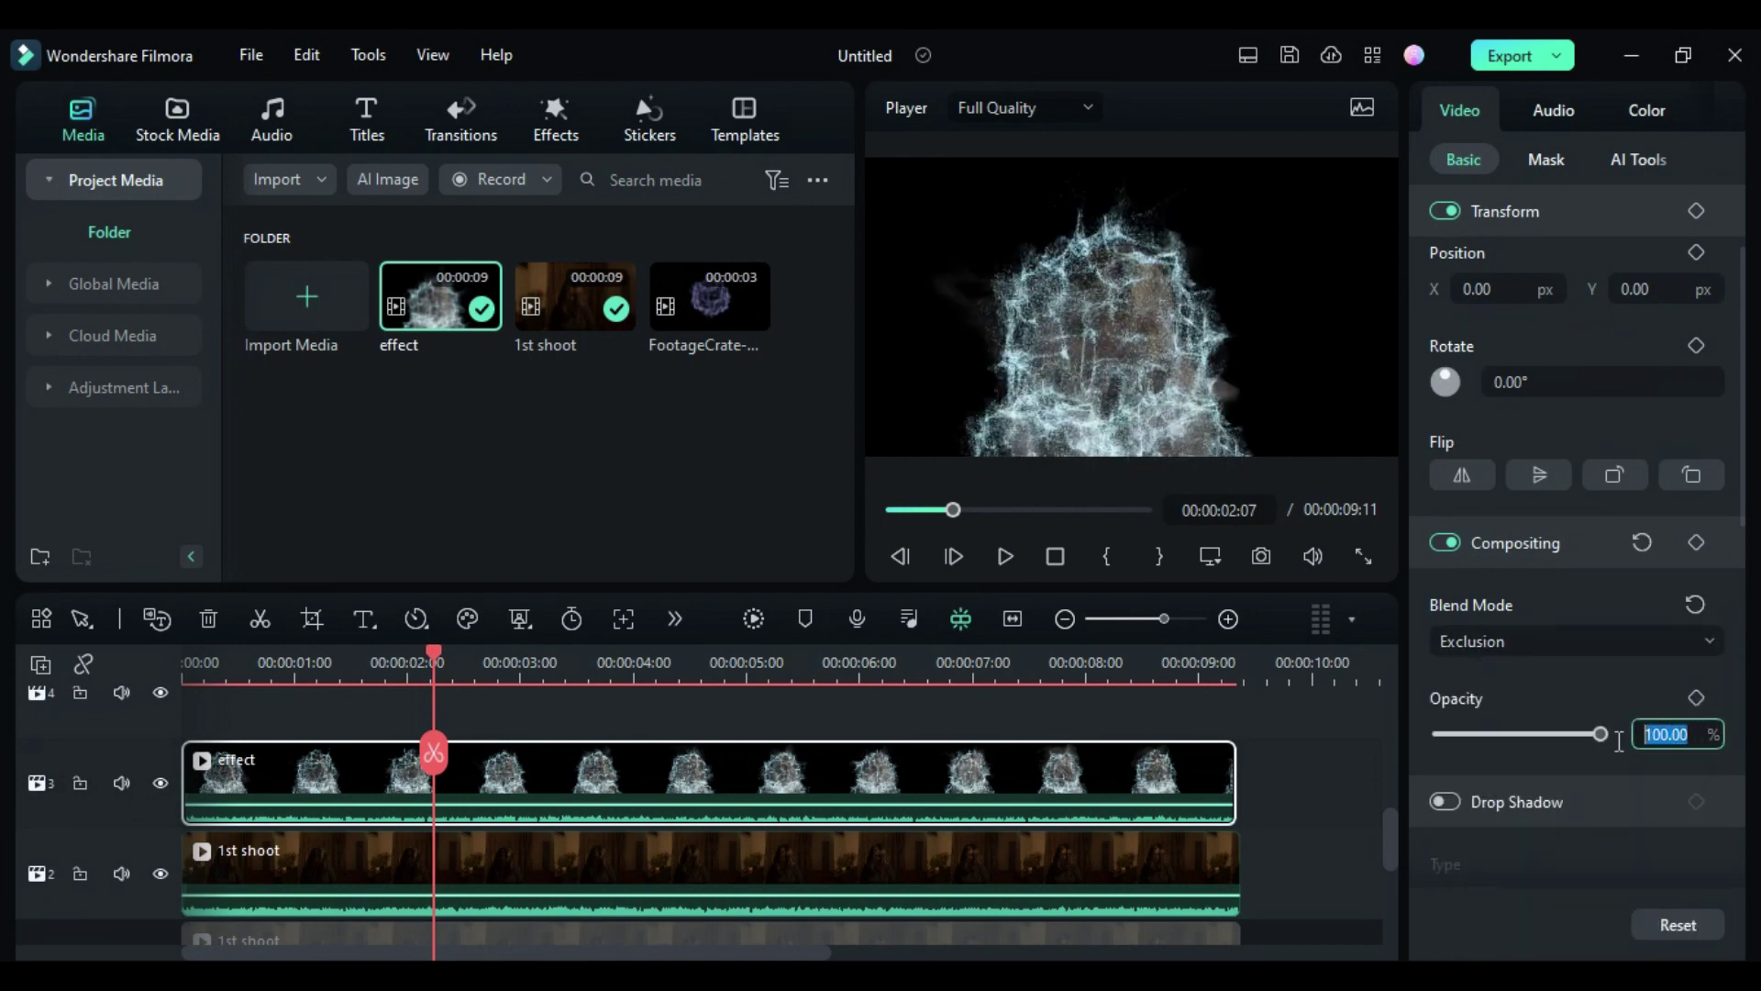
{"action": "type", "text": "35"}
{"action": "key", "text": "Return"}
Apply the NewBlue FX filter Film Color 2 to the effect clip
{"action": "left_click", "coordinate": [554, 119]}
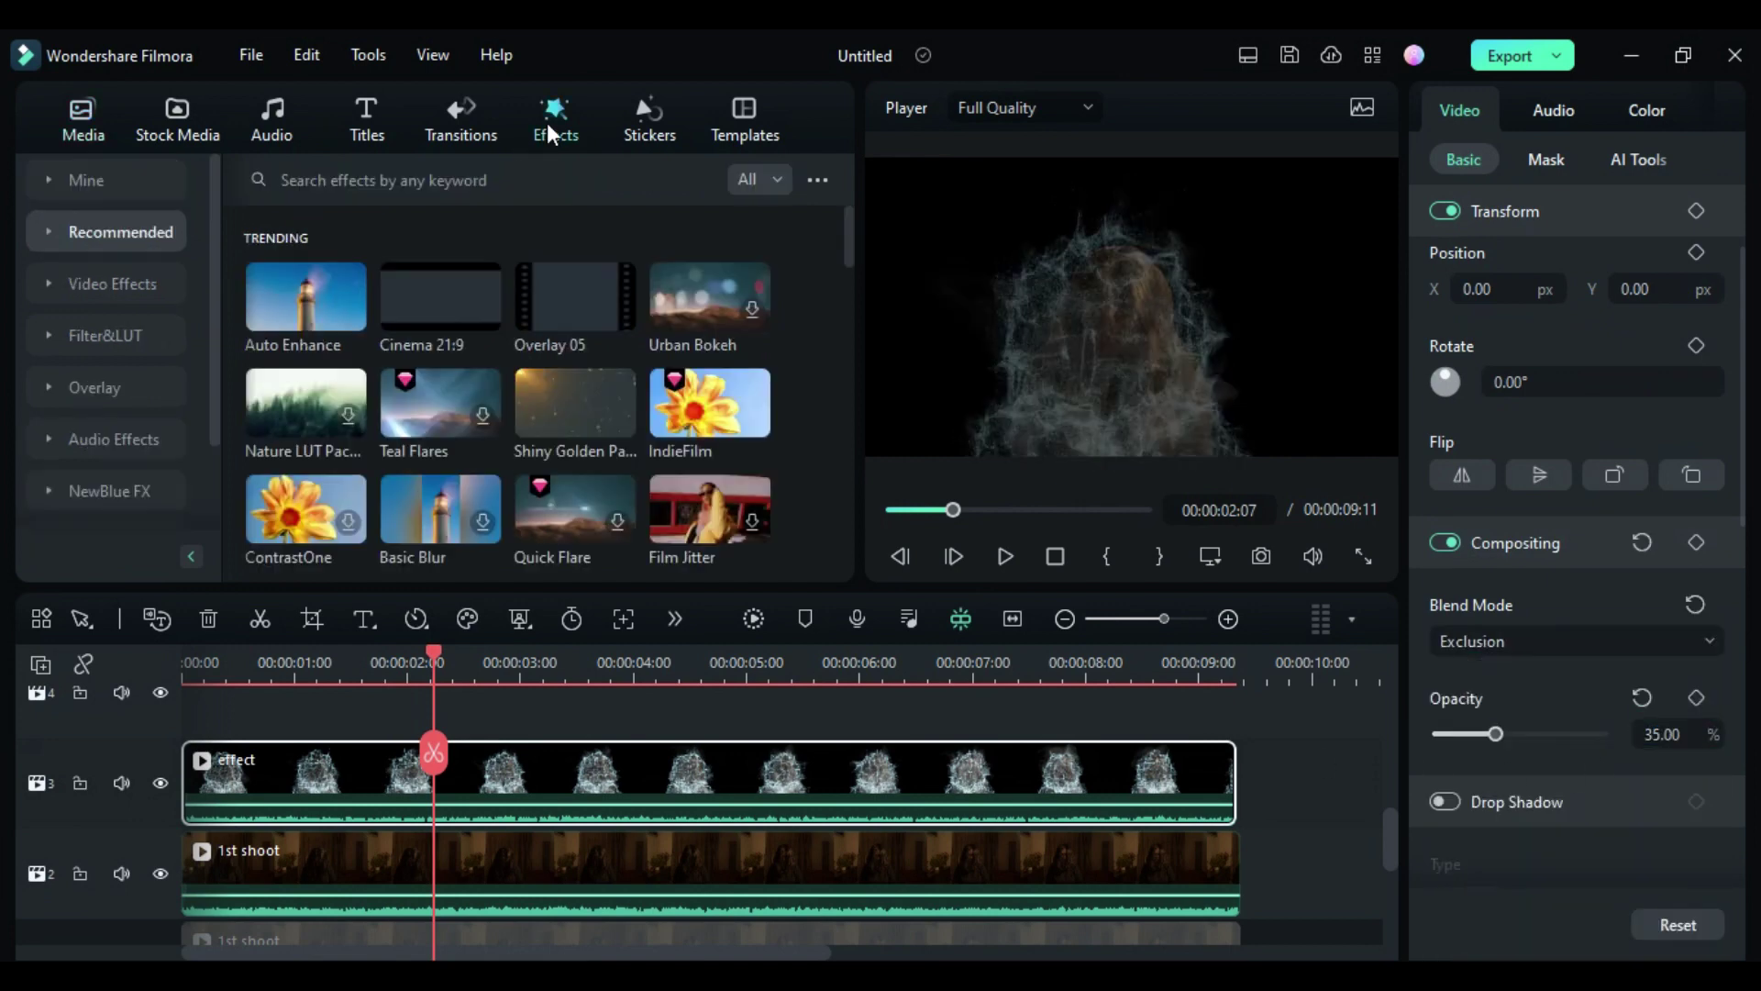
{"action": "left_click", "coordinate": [47, 385]}
{"action": "left_click", "coordinate": [103, 389]}
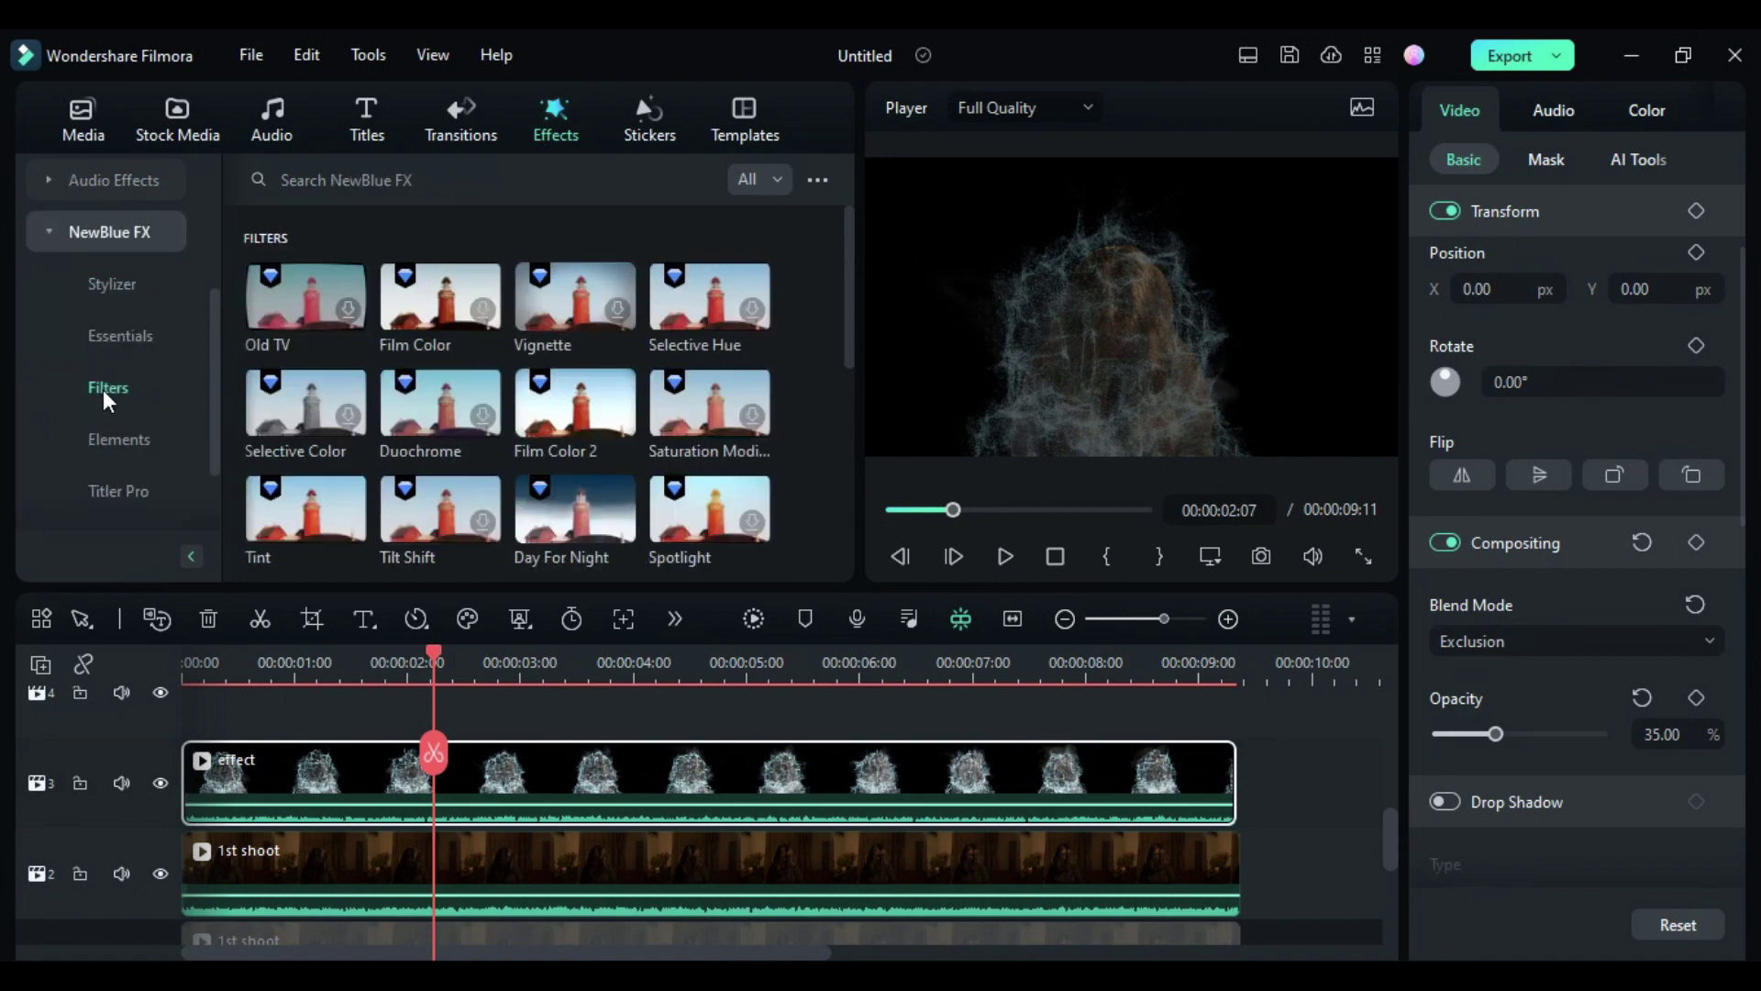
{"action": "left_click_drag", "start_coordinate": [547, 403], "coordinate": [551, 848]}
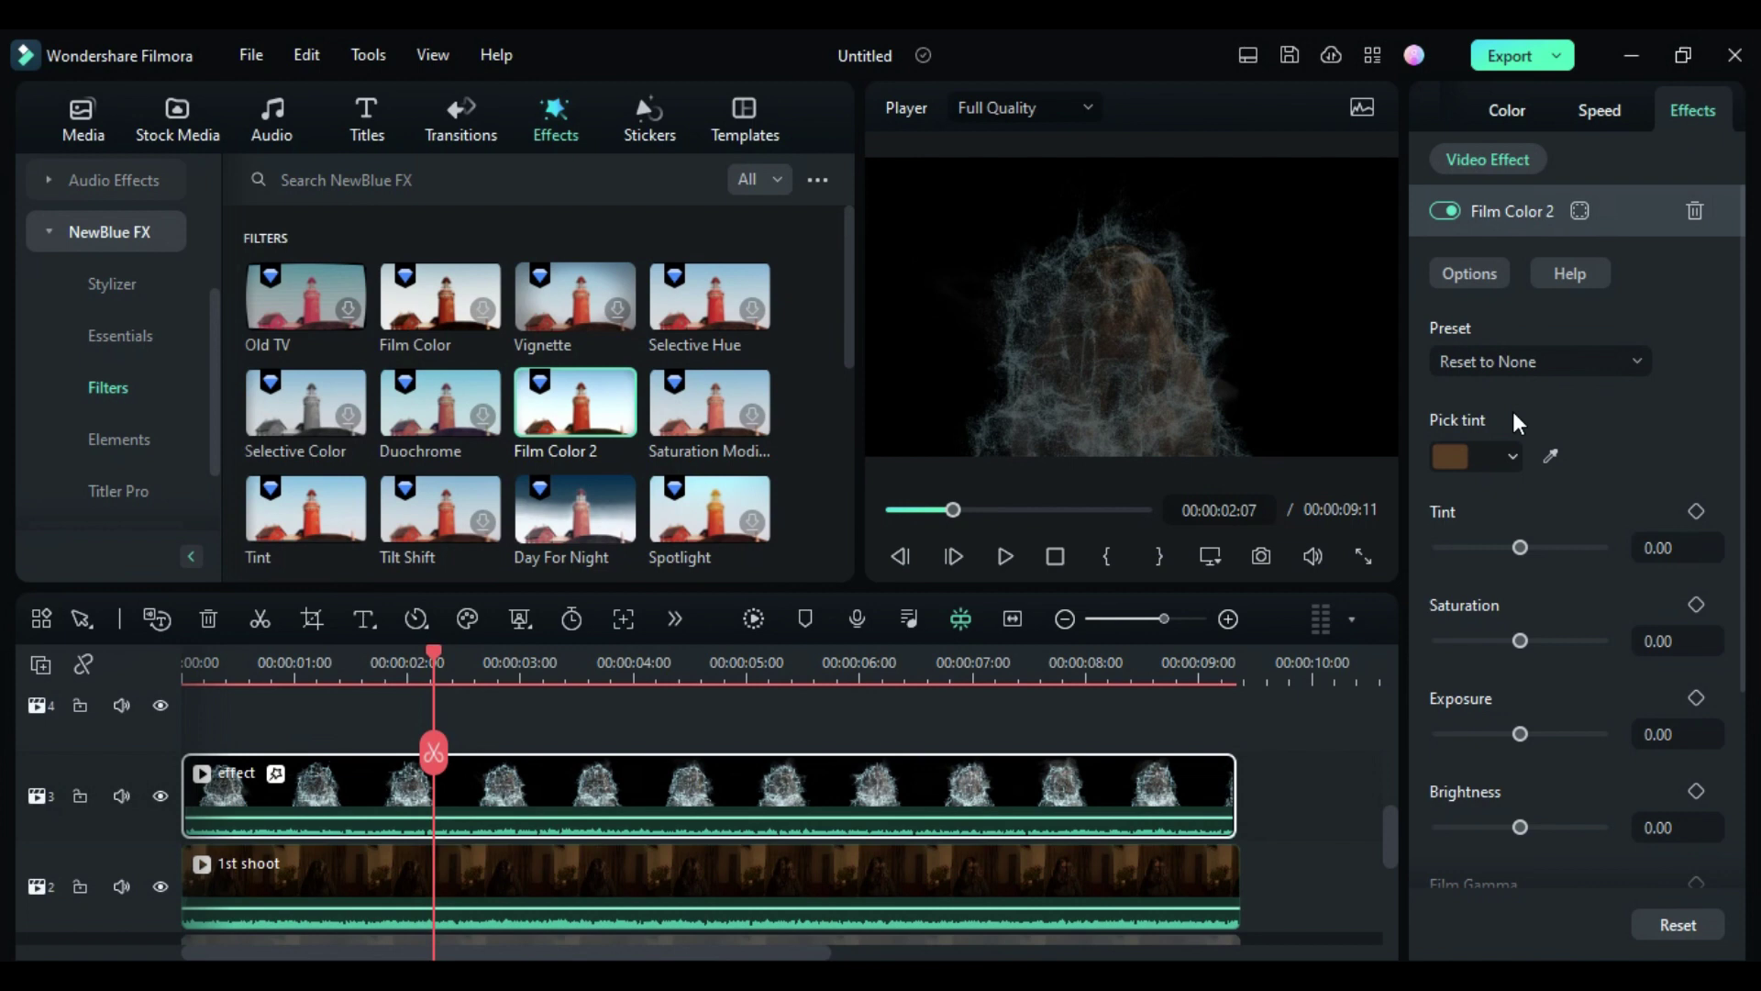
Adjust the clip's Film Color 2: medium-blue tint at 38.70, saturation 35.50, exposure 6.50, brightness 12.90, and raise the diffusion slightly
{"action": "left_click", "coordinate": [1512, 455]}
{"action": "left_click", "coordinate": [1453, 556]}
{"action": "left_click_drag", "start_coordinate": [1526, 545], "coordinate": [1550, 548]}
{"action": "left_click", "coordinate": [1521, 641]}
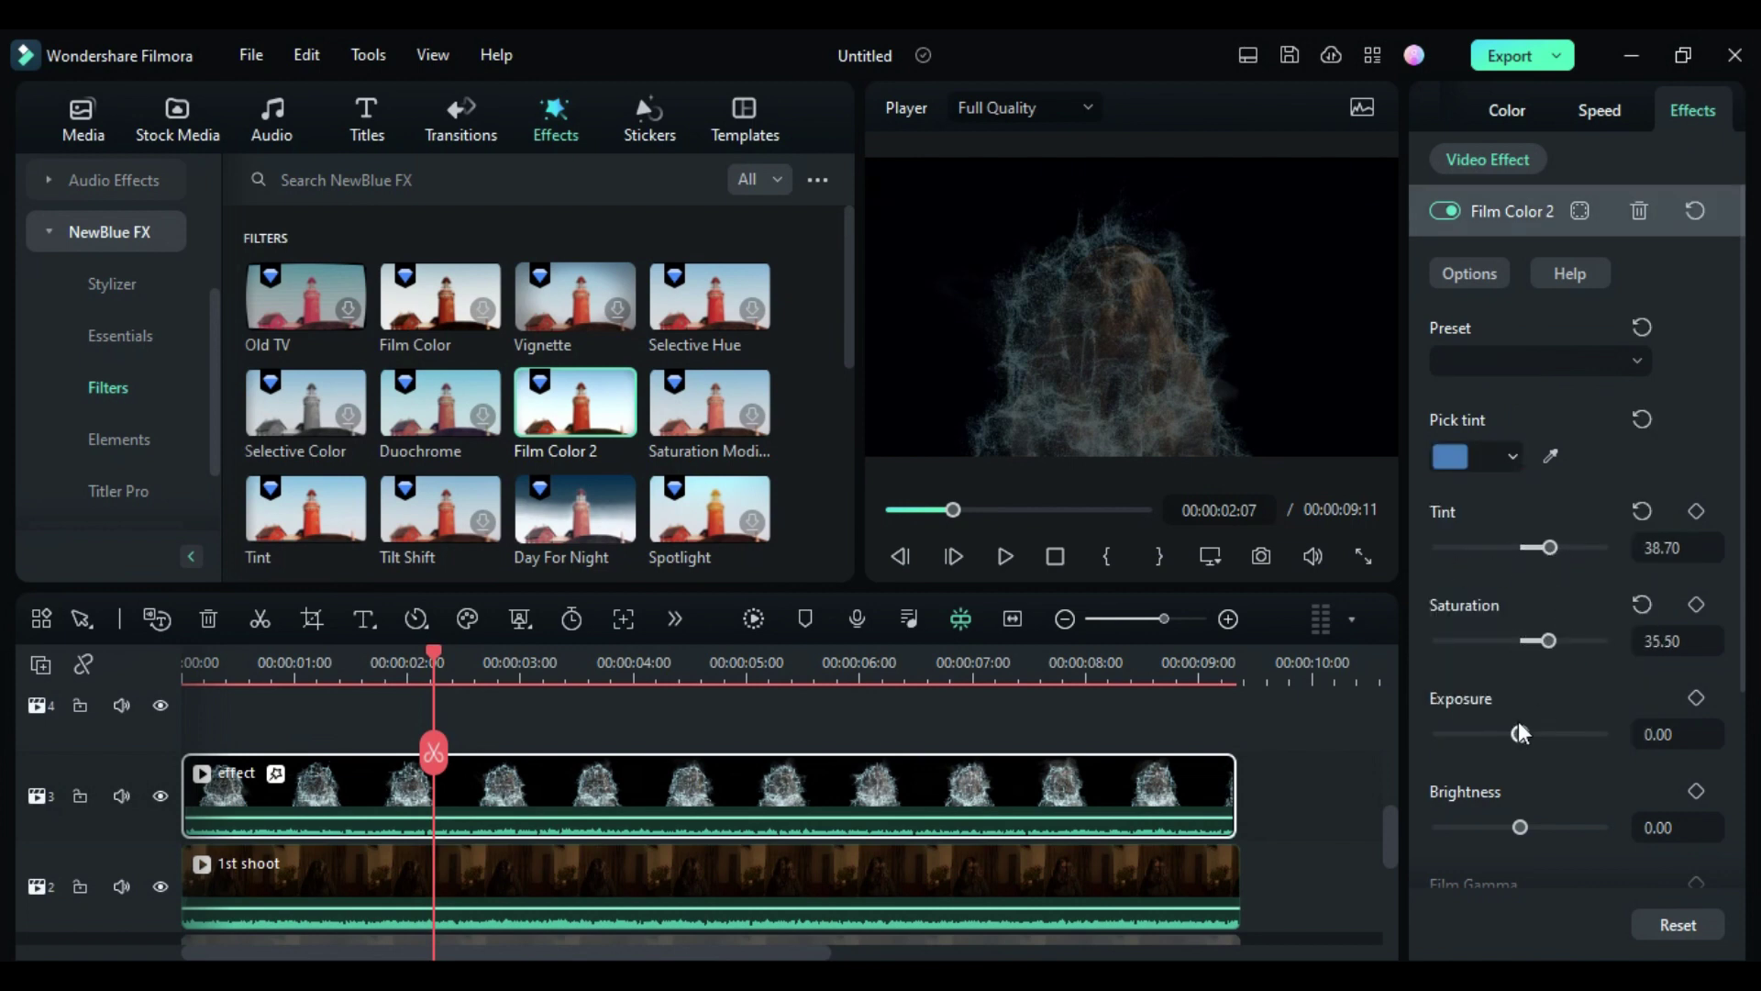
{"action": "left_click_drag", "start_coordinate": [1527, 828], "coordinate": [1532, 831]}
{"action": "left_click_drag", "start_coordinate": [1522, 737], "coordinate": [1526, 737]}
{"action": "scroll", "coordinate": [1526, 757], "scroll_direction": "down", "scroll_amount": 2}
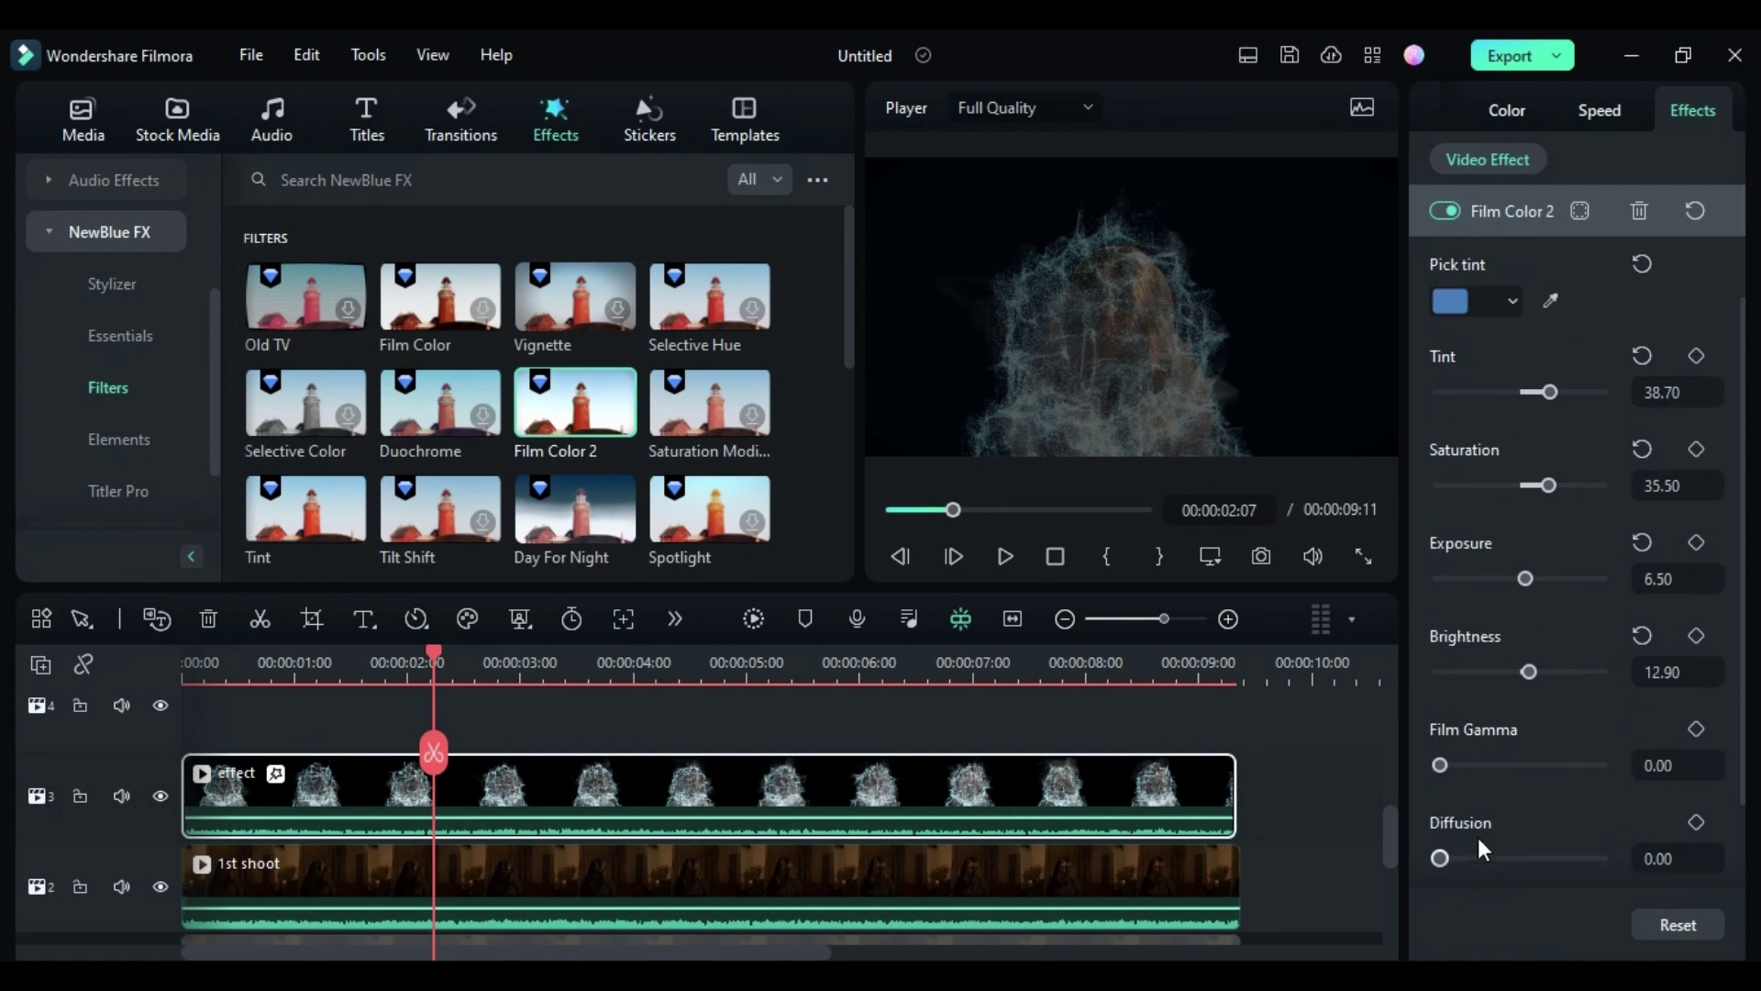
{"action": "left_click_drag", "start_coordinate": [1449, 861], "coordinate": [1475, 860]}
Apply Dream Glow to the effect clip with a dark blue color and a glow of 40.30
{"action": "scroll", "coordinate": [642, 412], "scroll_direction": "down", "scroll_amount": 5}
{"action": "left_click_drag", "start_coordinate": [575, 500], "coordinate": [541, 811]}
{"action": "left_click", "coordinate": [1459, 303]}
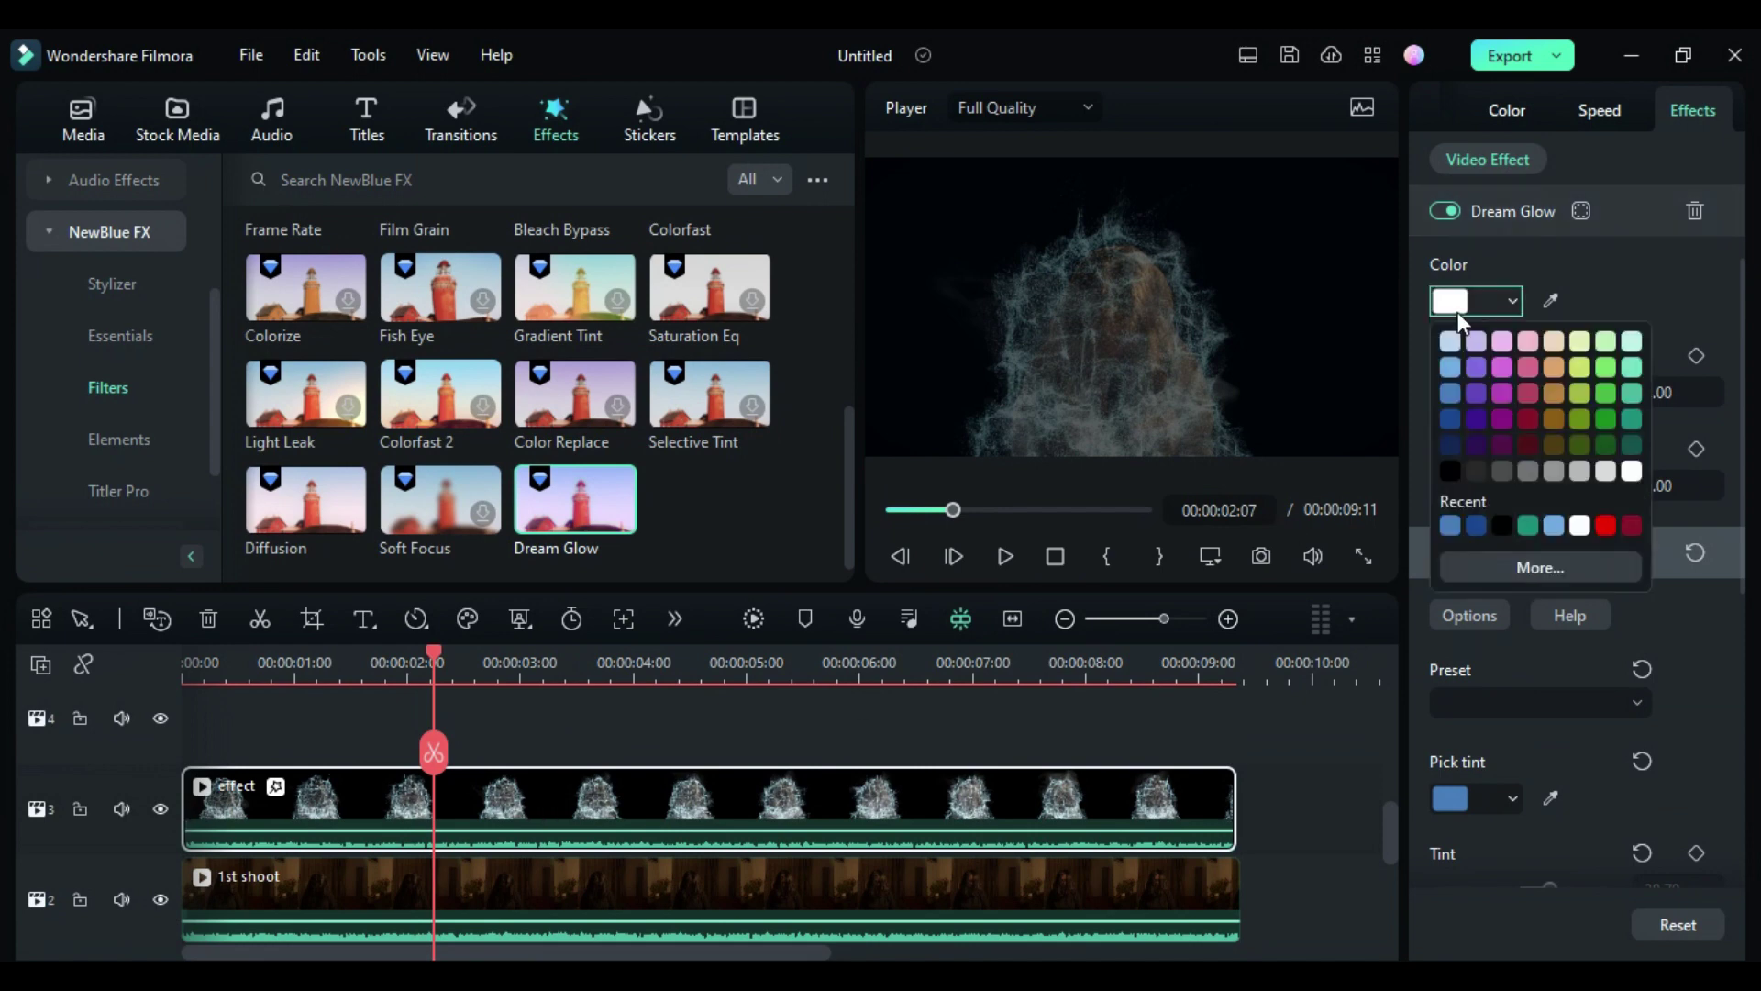
{"action": "left_click", "coordinate": [1450, 419]}
{"action": "left_click_drag", "start_coordinate": [1523, 488], "coordinate": [1506, 488]}
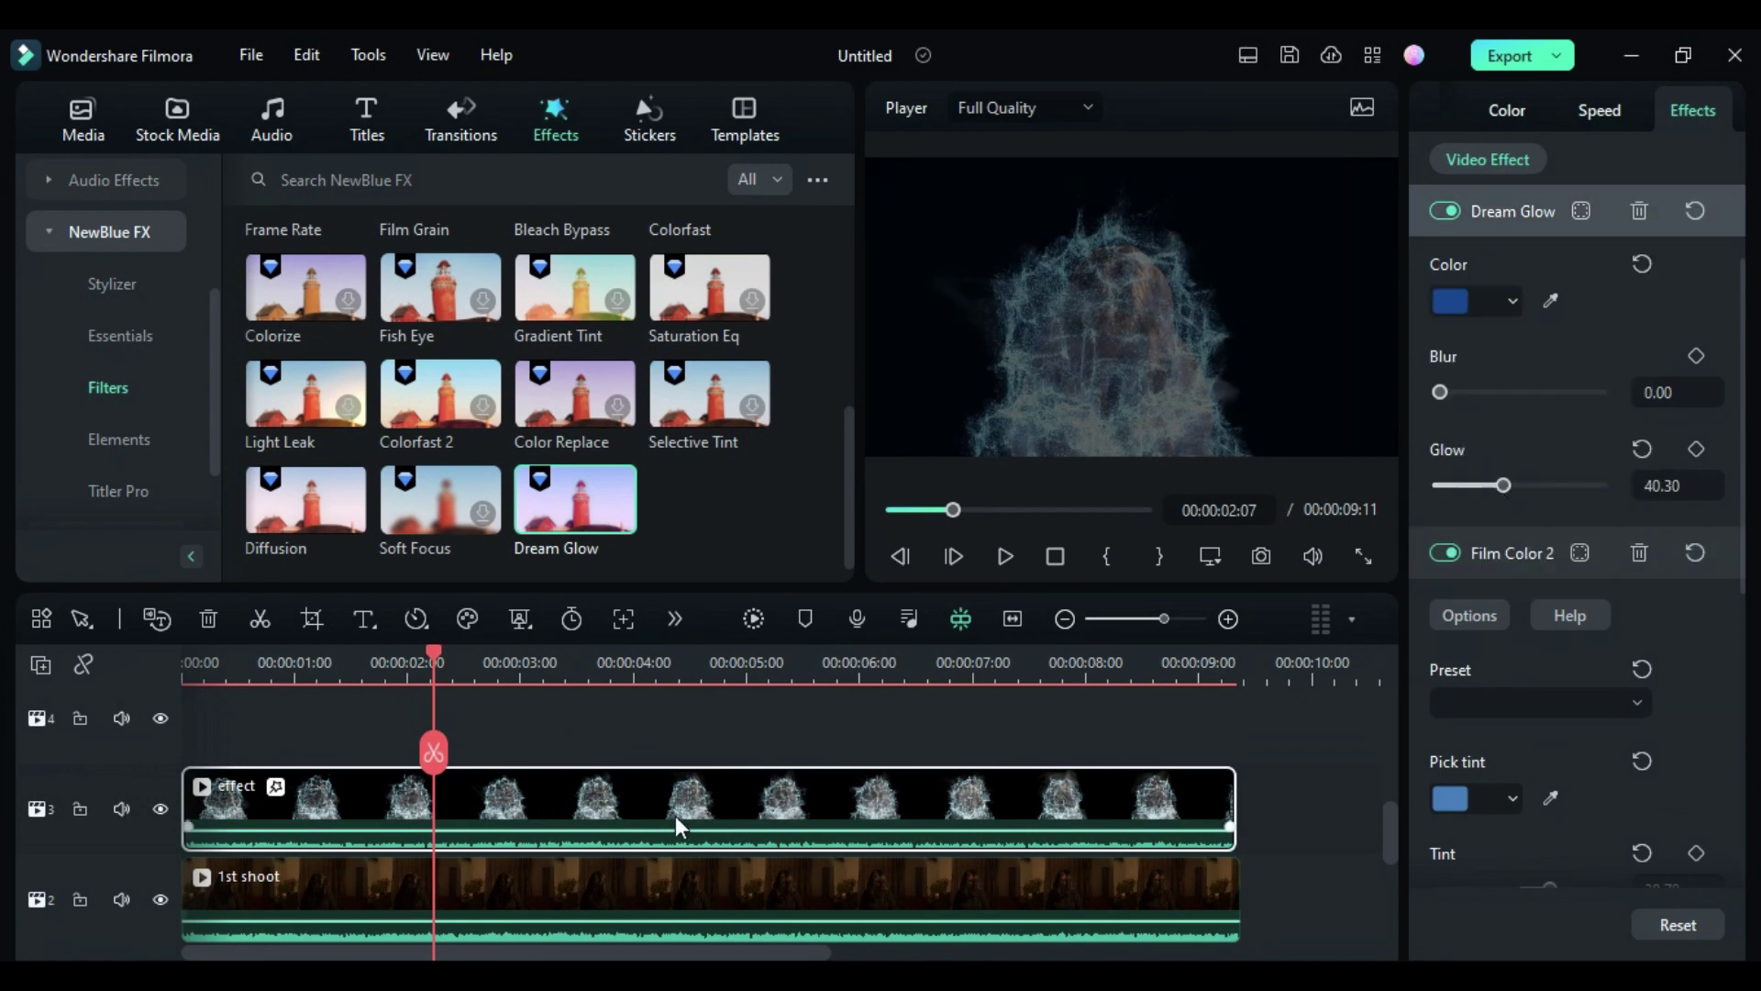
Place a copy of the cut-out 1st shoot clip above the effect clip and set its opacity to 65%
{"action": "left_click_drag", "start_coordinate": [678, 821], "coordinate": [497, 806]}
{"action": "left_click", "coordinate": [497, 806]}
{"action": "left_click", "coordinate": [1637, 736]}
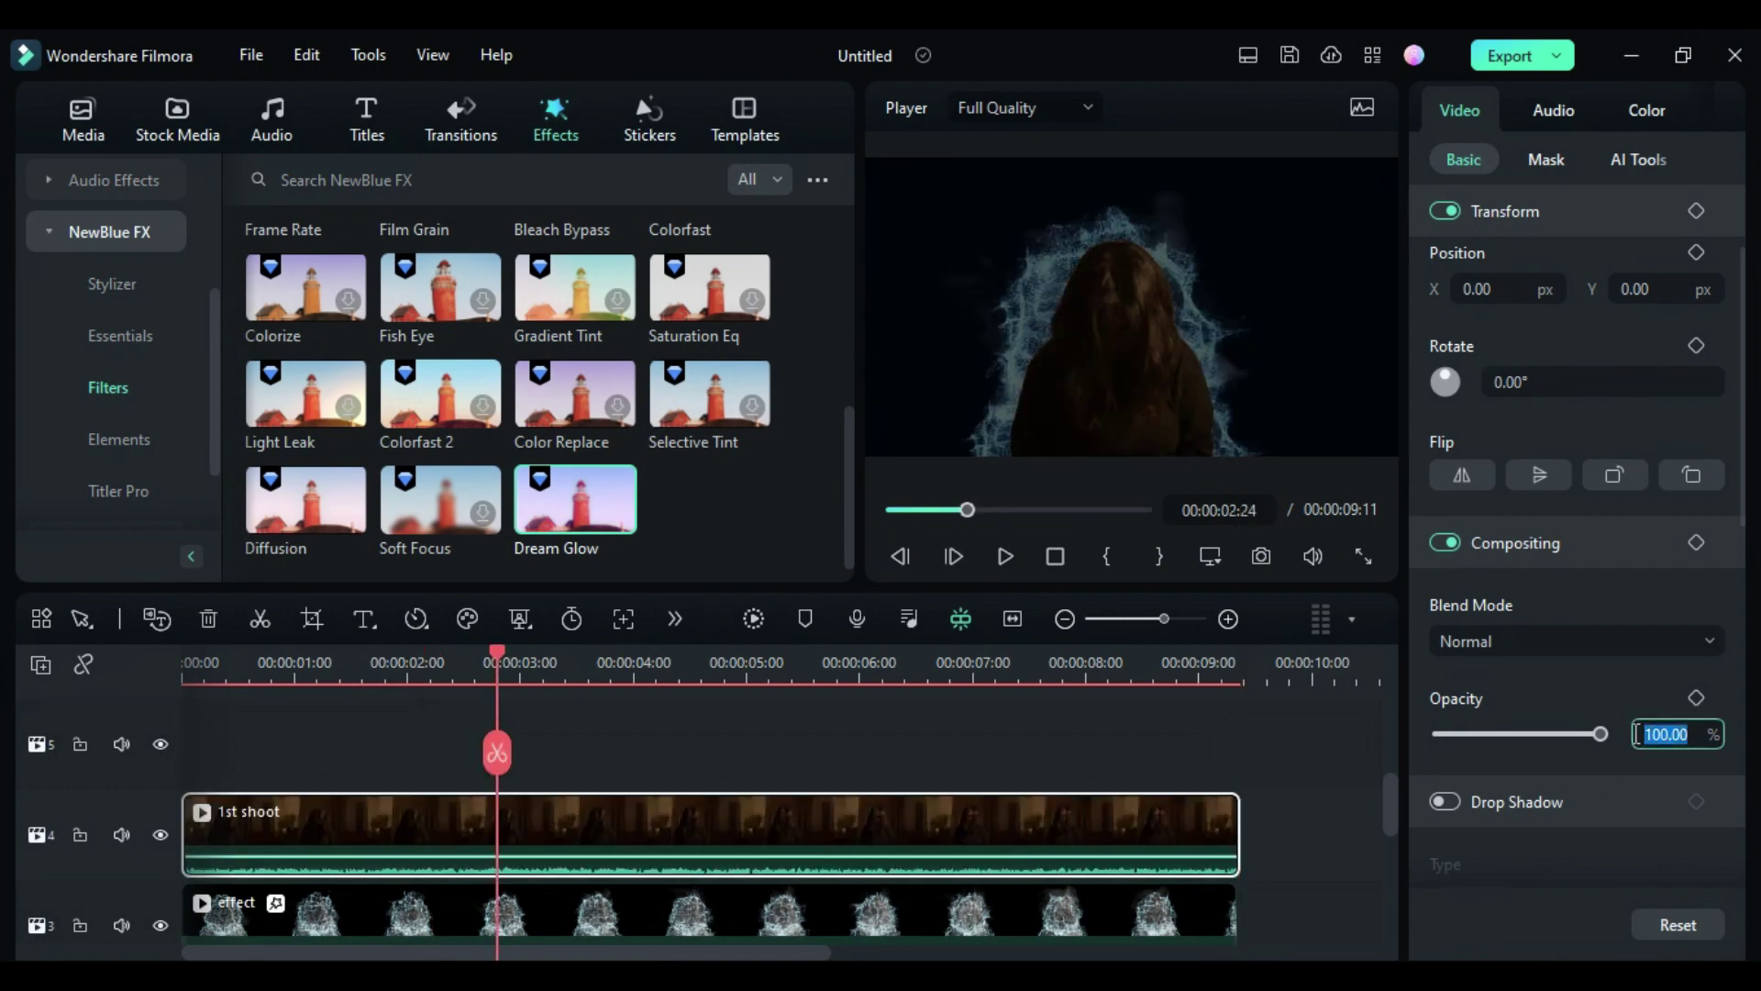
{"action": "type", "text": "65"}
{"action": "key", "text": "Return"}
Apply Day For Night to the track 4 1st shoot clip with tint 48 and desaturate 100
{"action": "double_click", "coordinate": [575, 510]}
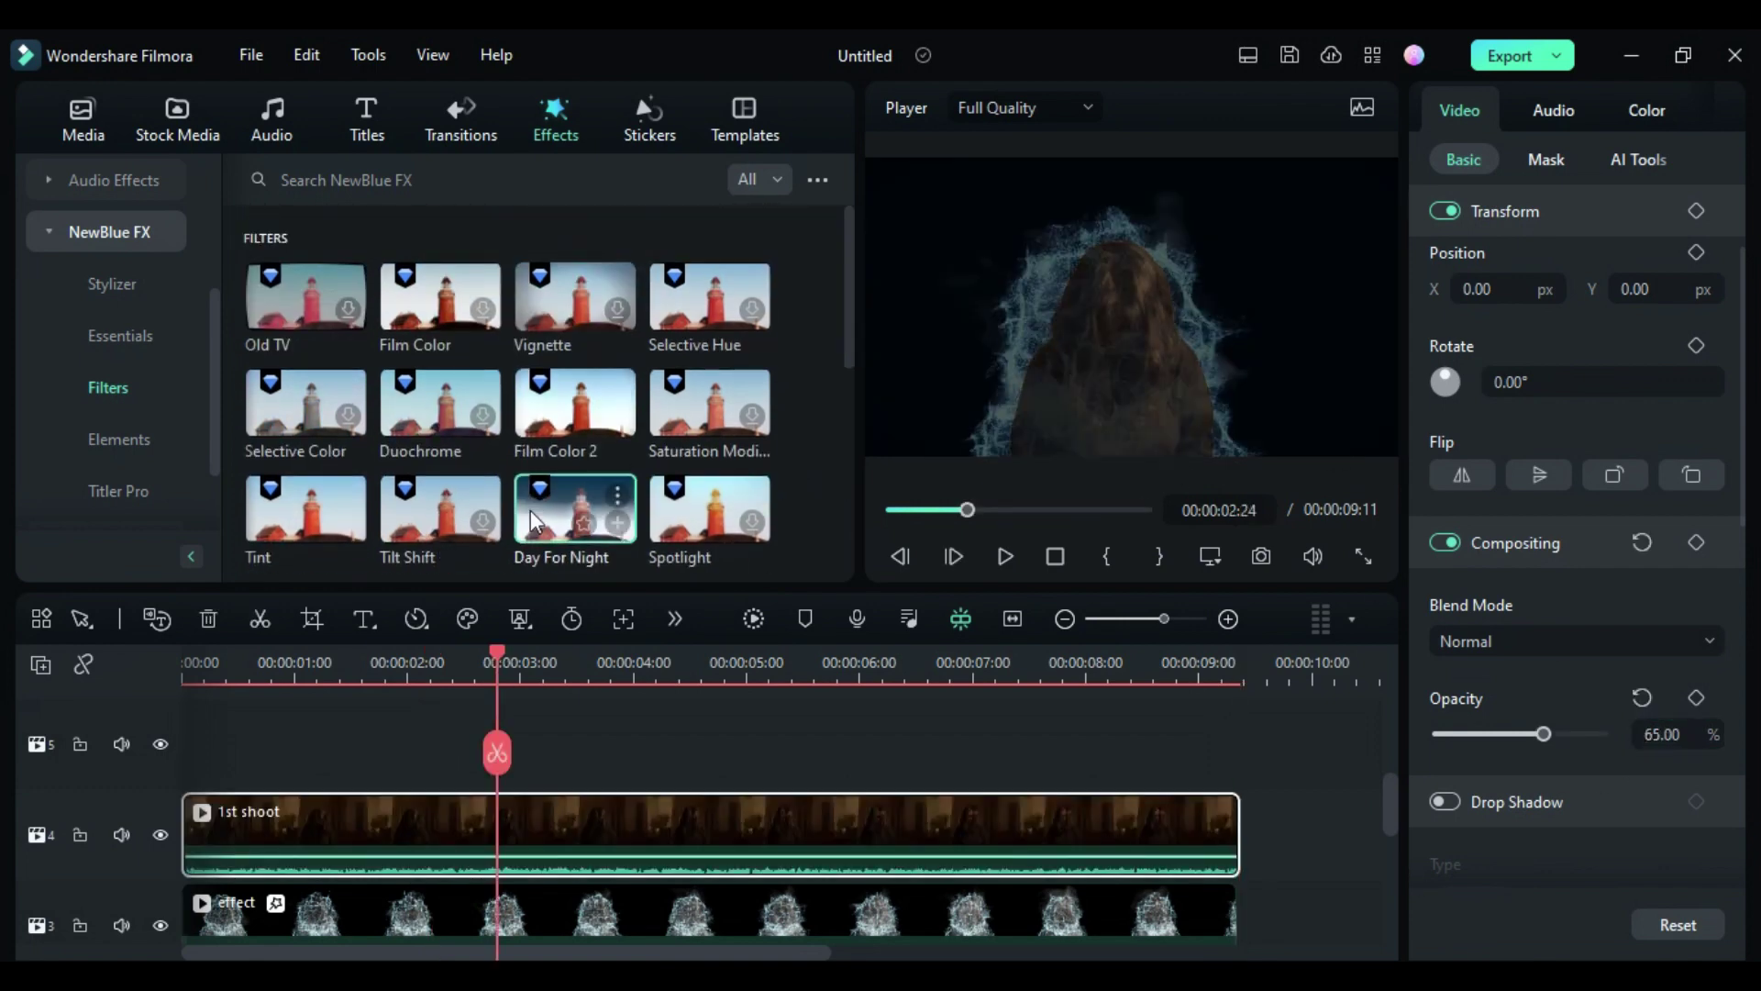
{"action": "left_click", "coordinate": [1707, 114]}
{"action": "left_click", "coordinate": [1702, 112]}
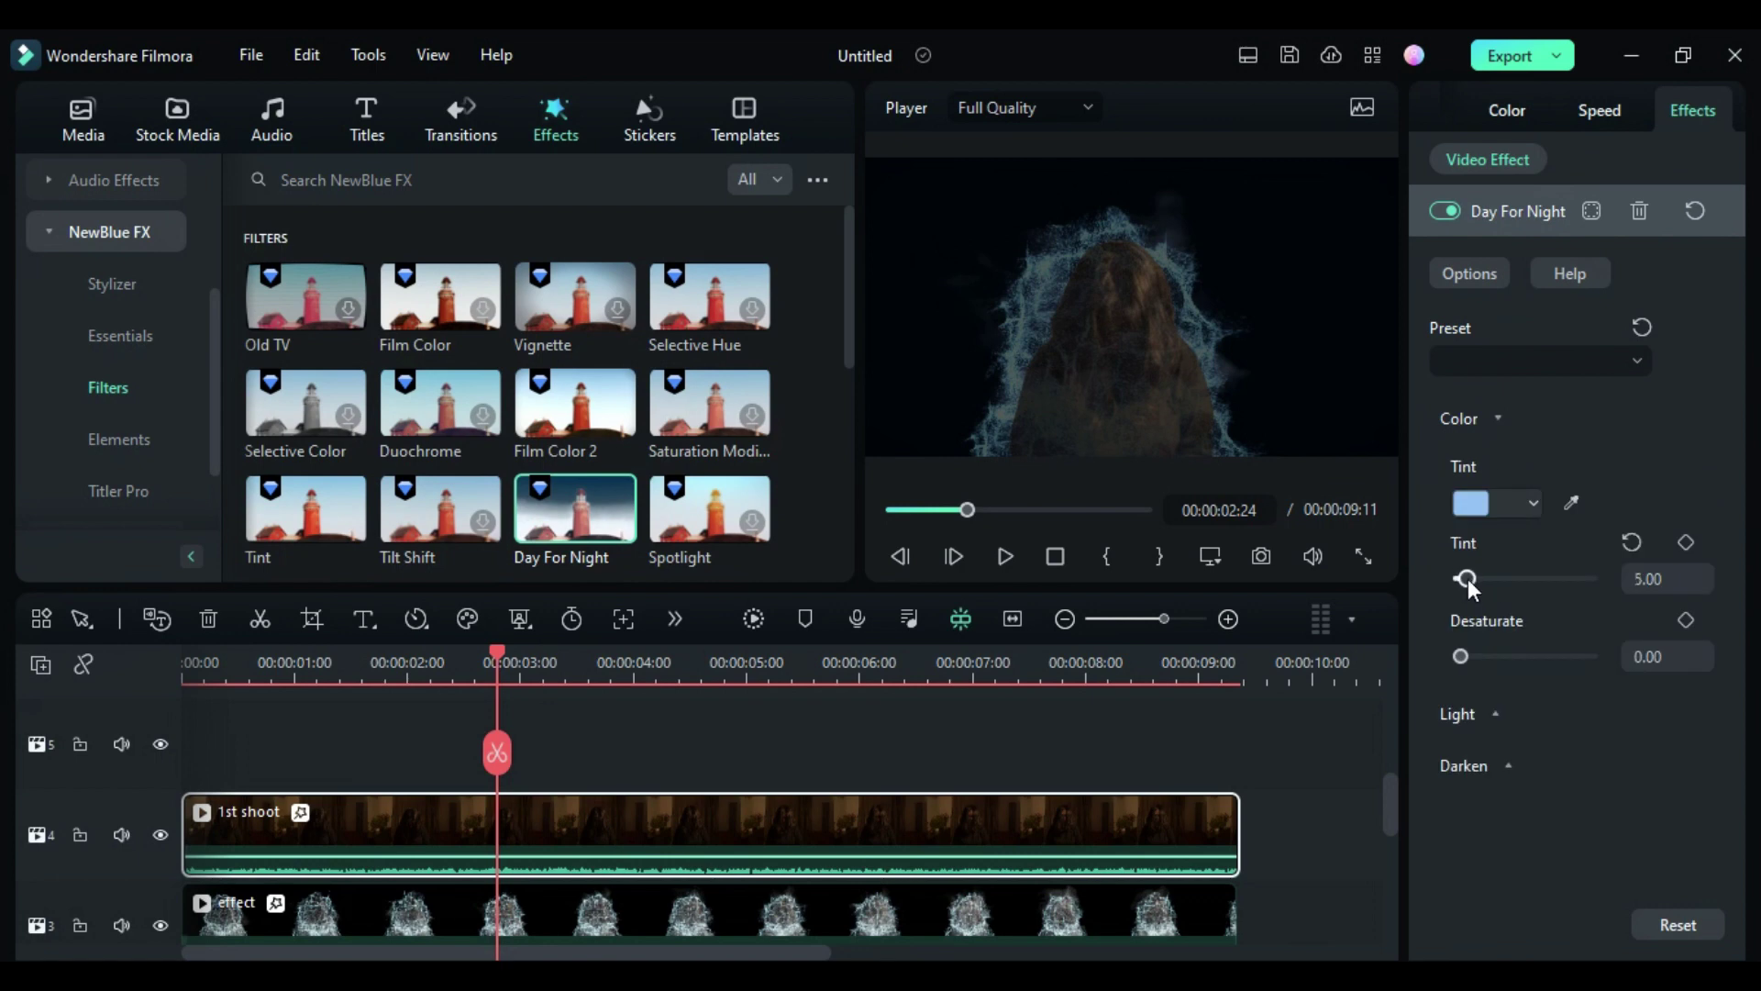
{"action": "left_click_drag", "start_coordinate": [1467, 578], "coordinate": [1522, 589]}
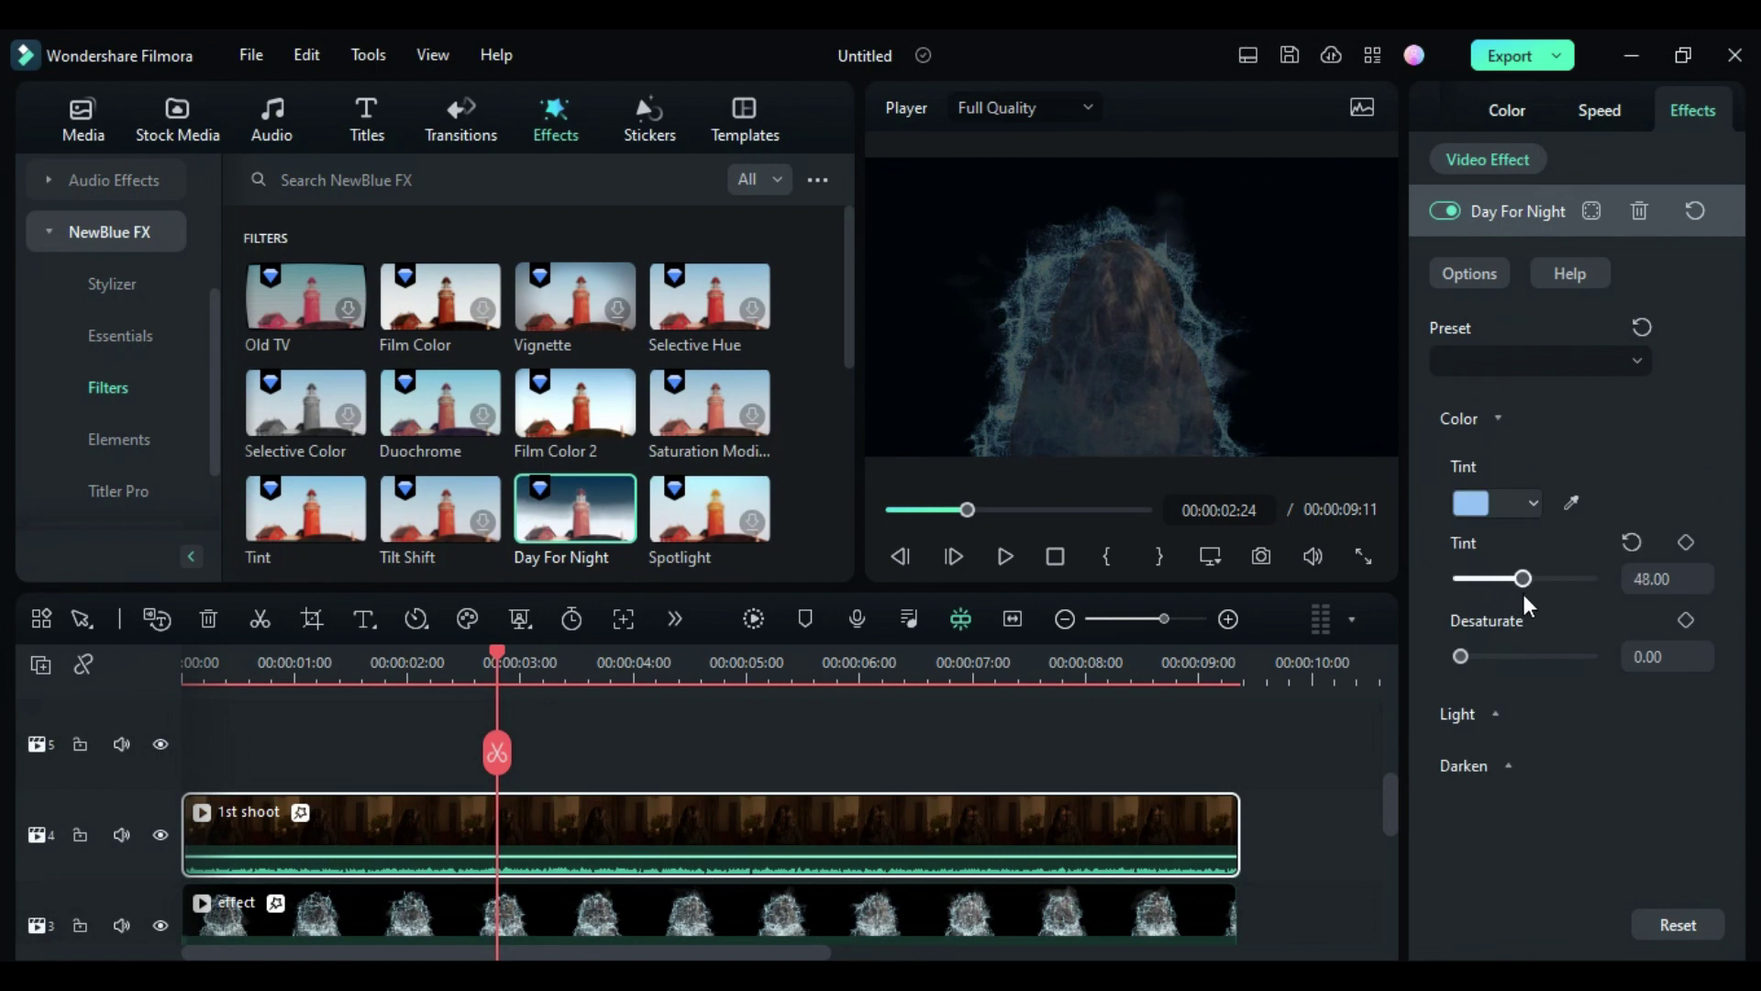
{"action": "left_click_drag", "start_coordinate": [1461, 655], "coordinate": [1527, 723]}
Set the Day For Night contrast to 2, brightness to -4, darkness to 6 and sensitivity to 44
{"action": "left_click", "coordinate": [1496, 713]}
{"action": "scroll", "coordinate": [1507, 724], "scroll_direction": "down", "scroll_amount": 1}
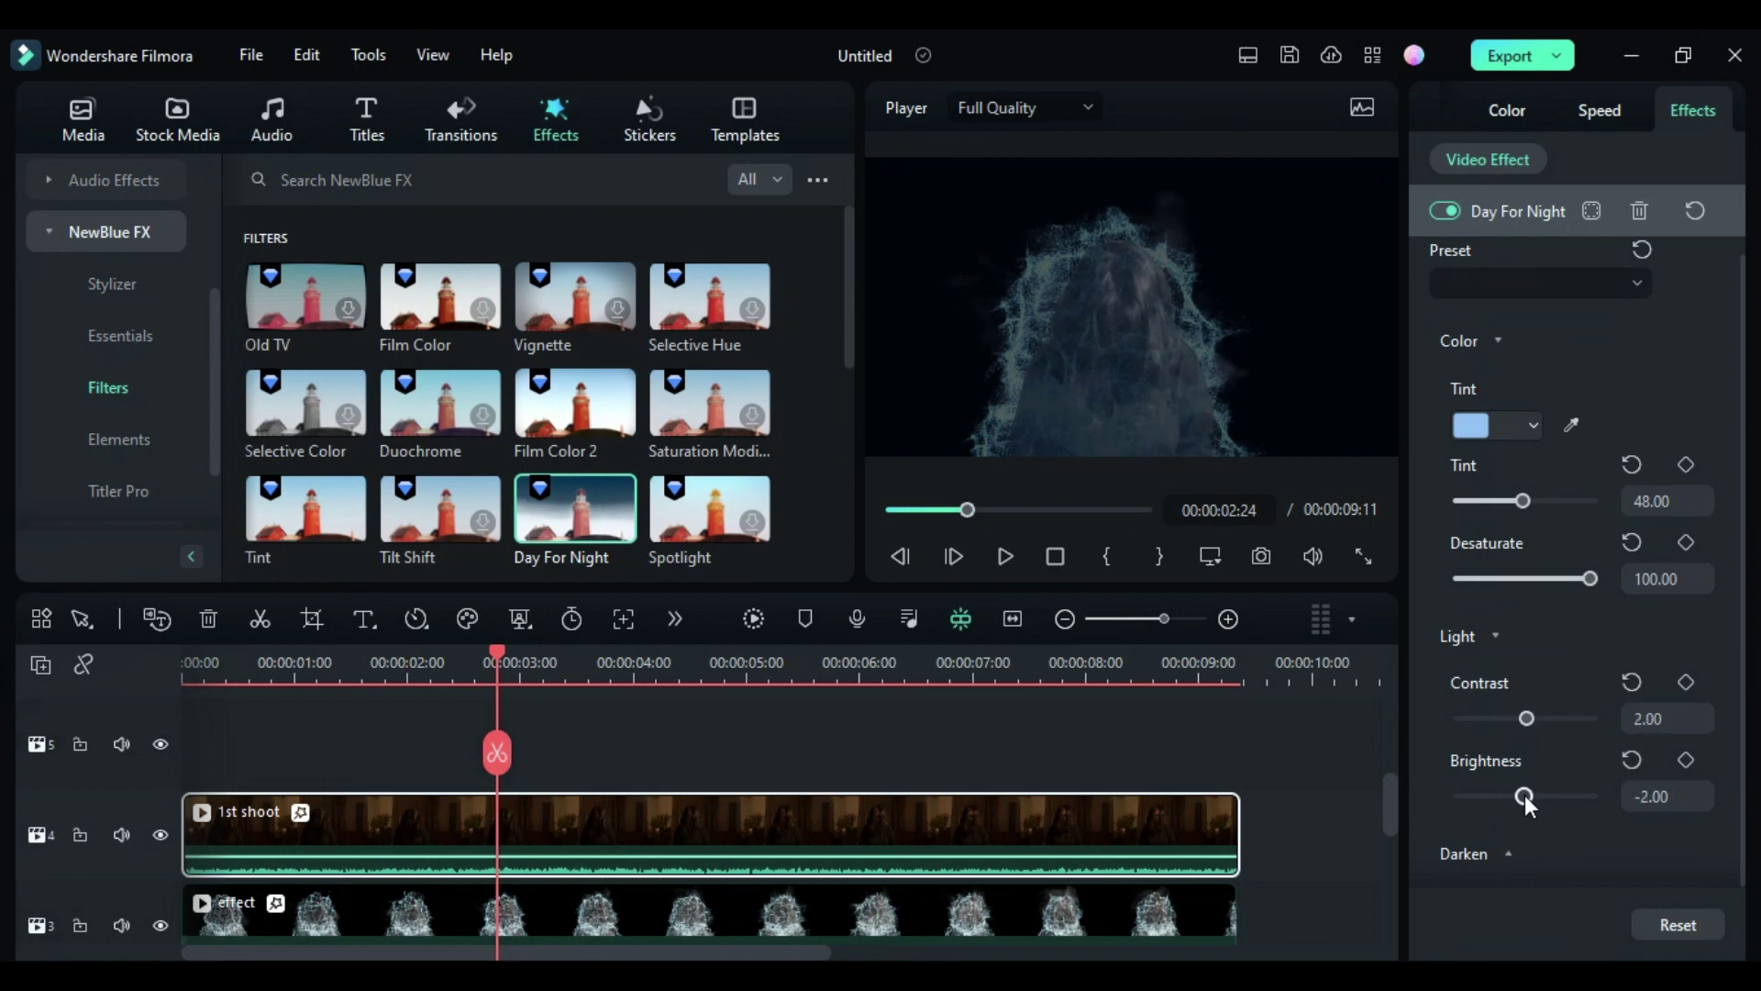
{"action": "left_click_drag", "start_coordinate": [1525, 794], "coordinate": [1523, 794]}
{"action": "left_click", "coordinate": [1479, 853]}
{"action": "scroll", "coordinate": [1545, 834], "scroll_direction": "down", "scroll_amount": 4}
{"action": "left_click_drag", "start_coordinate": [1460, 701], "coordinate": [1466, 702]}
{"action": "left_click_drag", "start_coordinate": [1460, 778], "coordinate": [1518, 779]}
{"action": "scroll", "coordinate": [1042, 896], "scroll_direction": "down", "scroll_amount": 1}
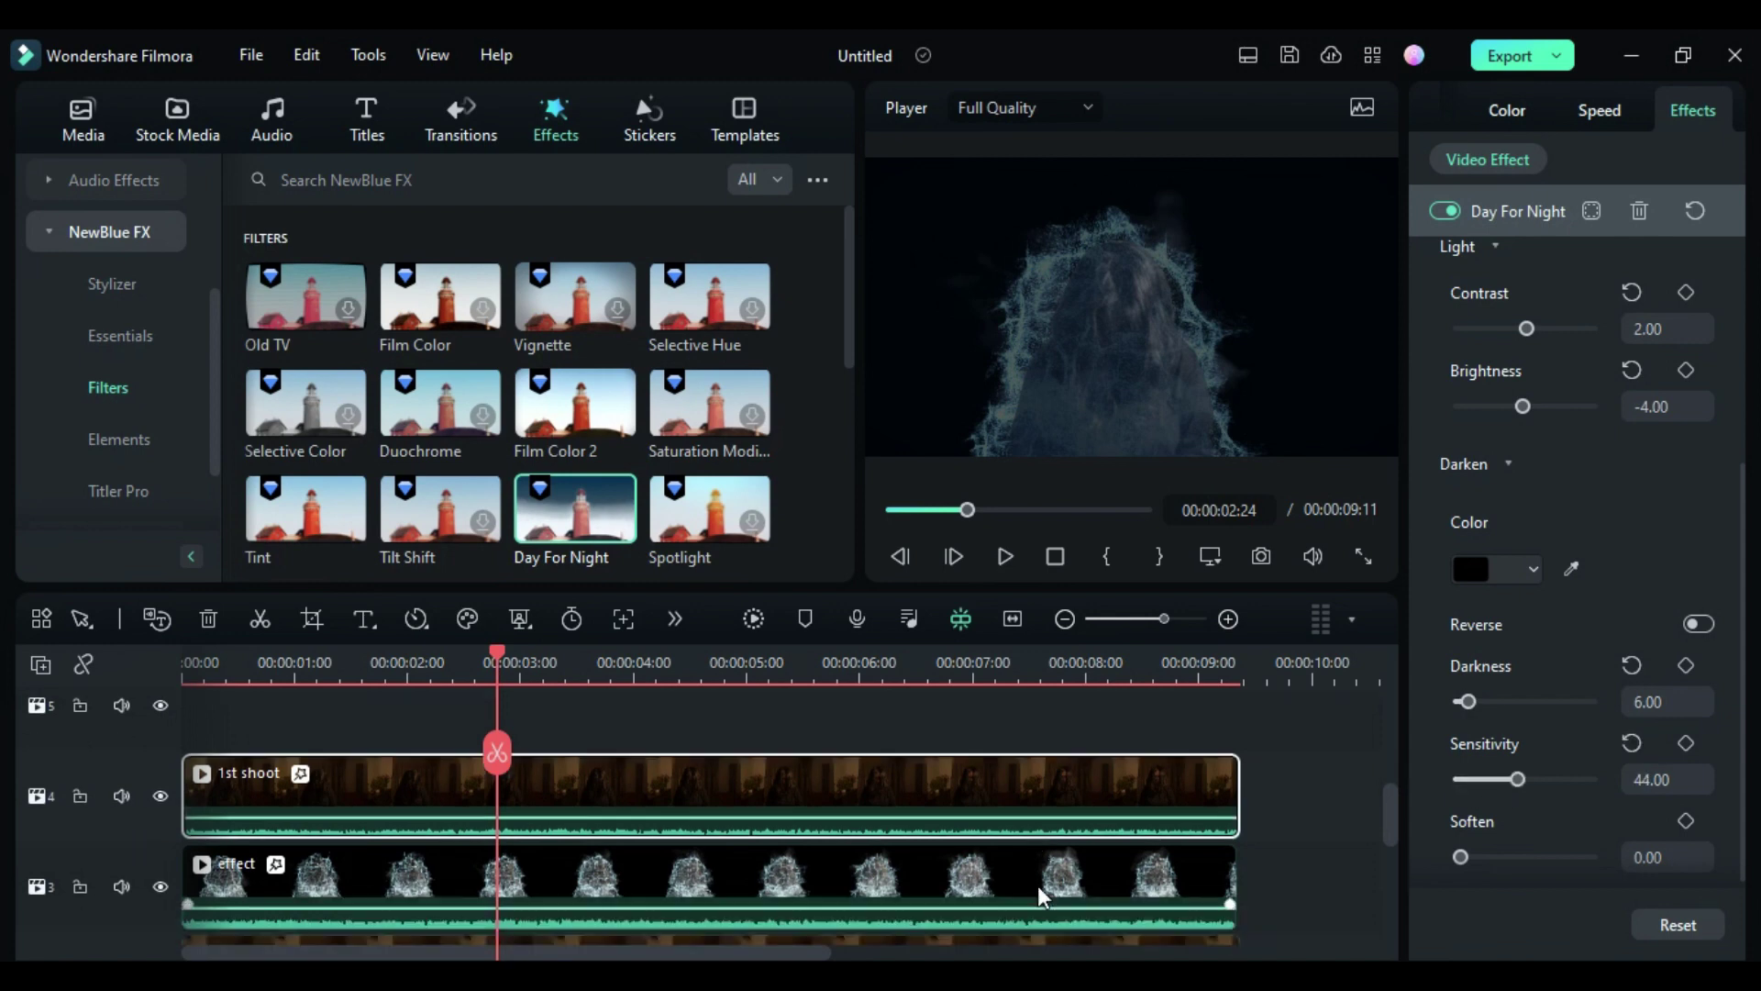
Place another cut-out 1st shoot copy on track 5 and set its blend mode to Screen
{"action": "scroll", "coordinate": [1038, 888], "scroll_direction": "down", "scroll_amount": 2}
{"action": "left_click_drag", "start_coordinate": [581, 842], "coordinate": [519, 785]}
{"action": "left_click", "coordinate": [1573, 641]}
{"action": "left_click", "coordinate": [1495, 947]}
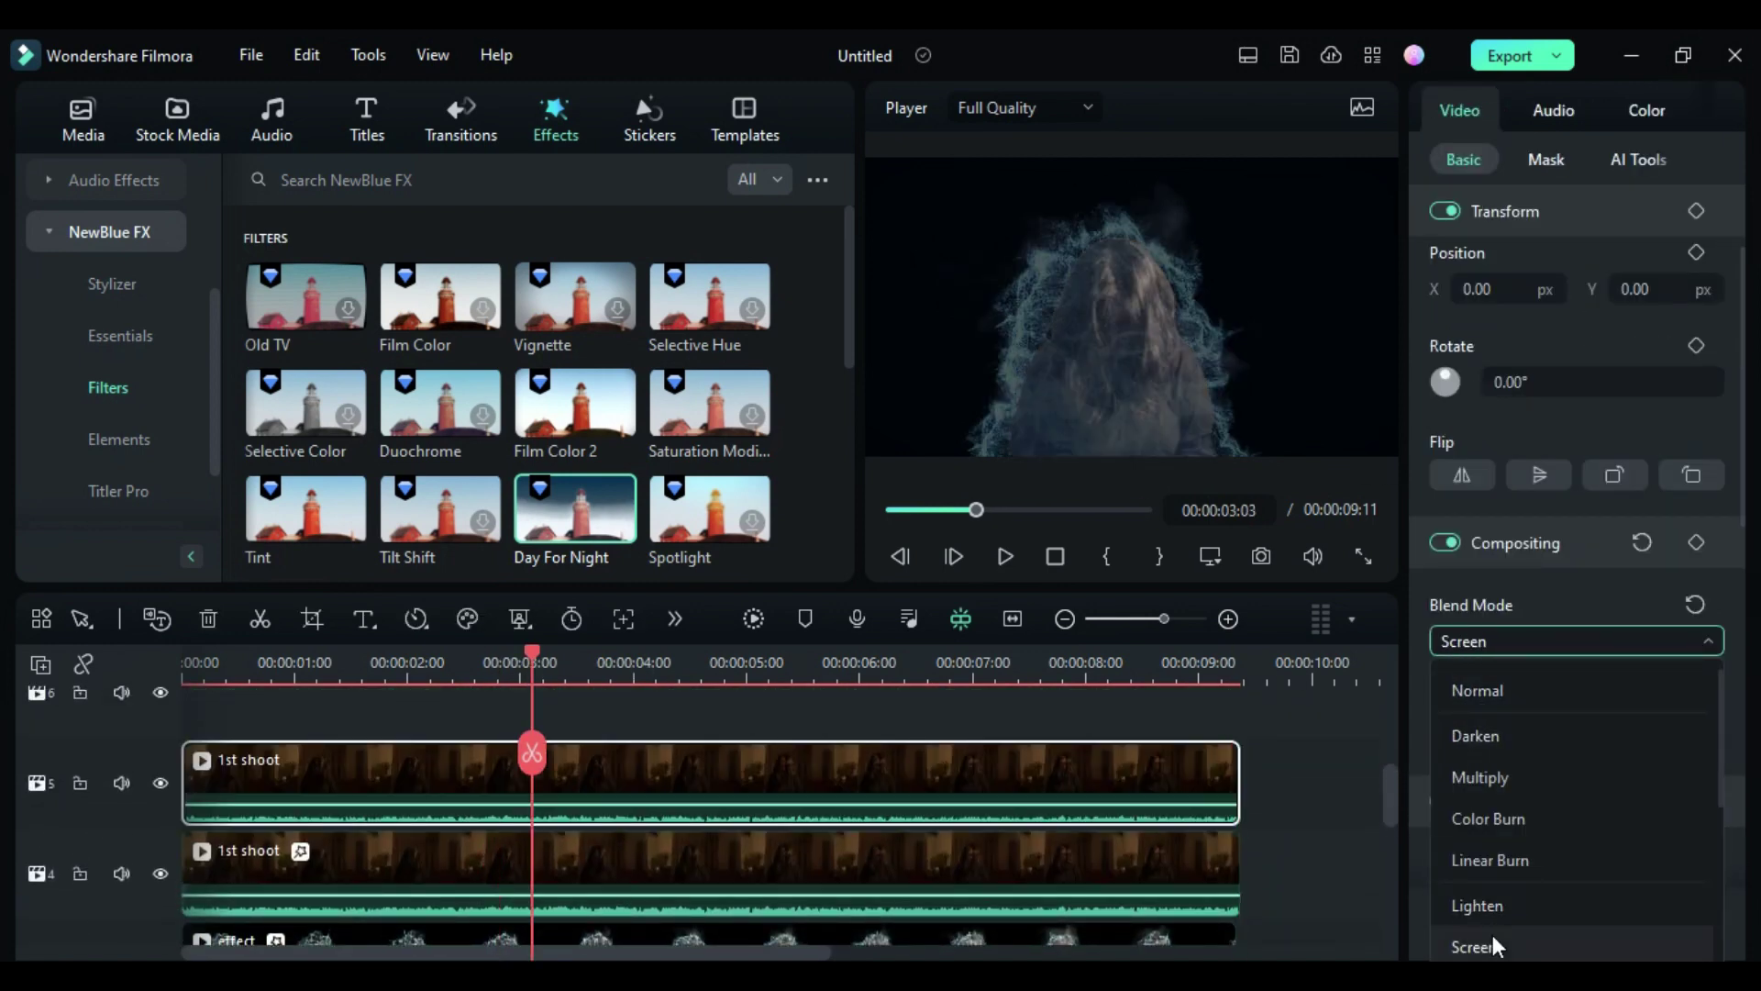
Apply Dream Glow to the track 5 1st shoot clip with a dark blue color and a glow of 53.20
{"action": "scroll", "coordinate": [631, 391], "scroll_direction": "down", "scroll_amount": 5}
{"action": "left_click_drag", "start_coordinate": [575, 500], "coordinate": [569, 786]}
{"action": "left_click", "coordinate": [1693, 110]}
{"action": "left_click", "coordinate": [1466, 455]}
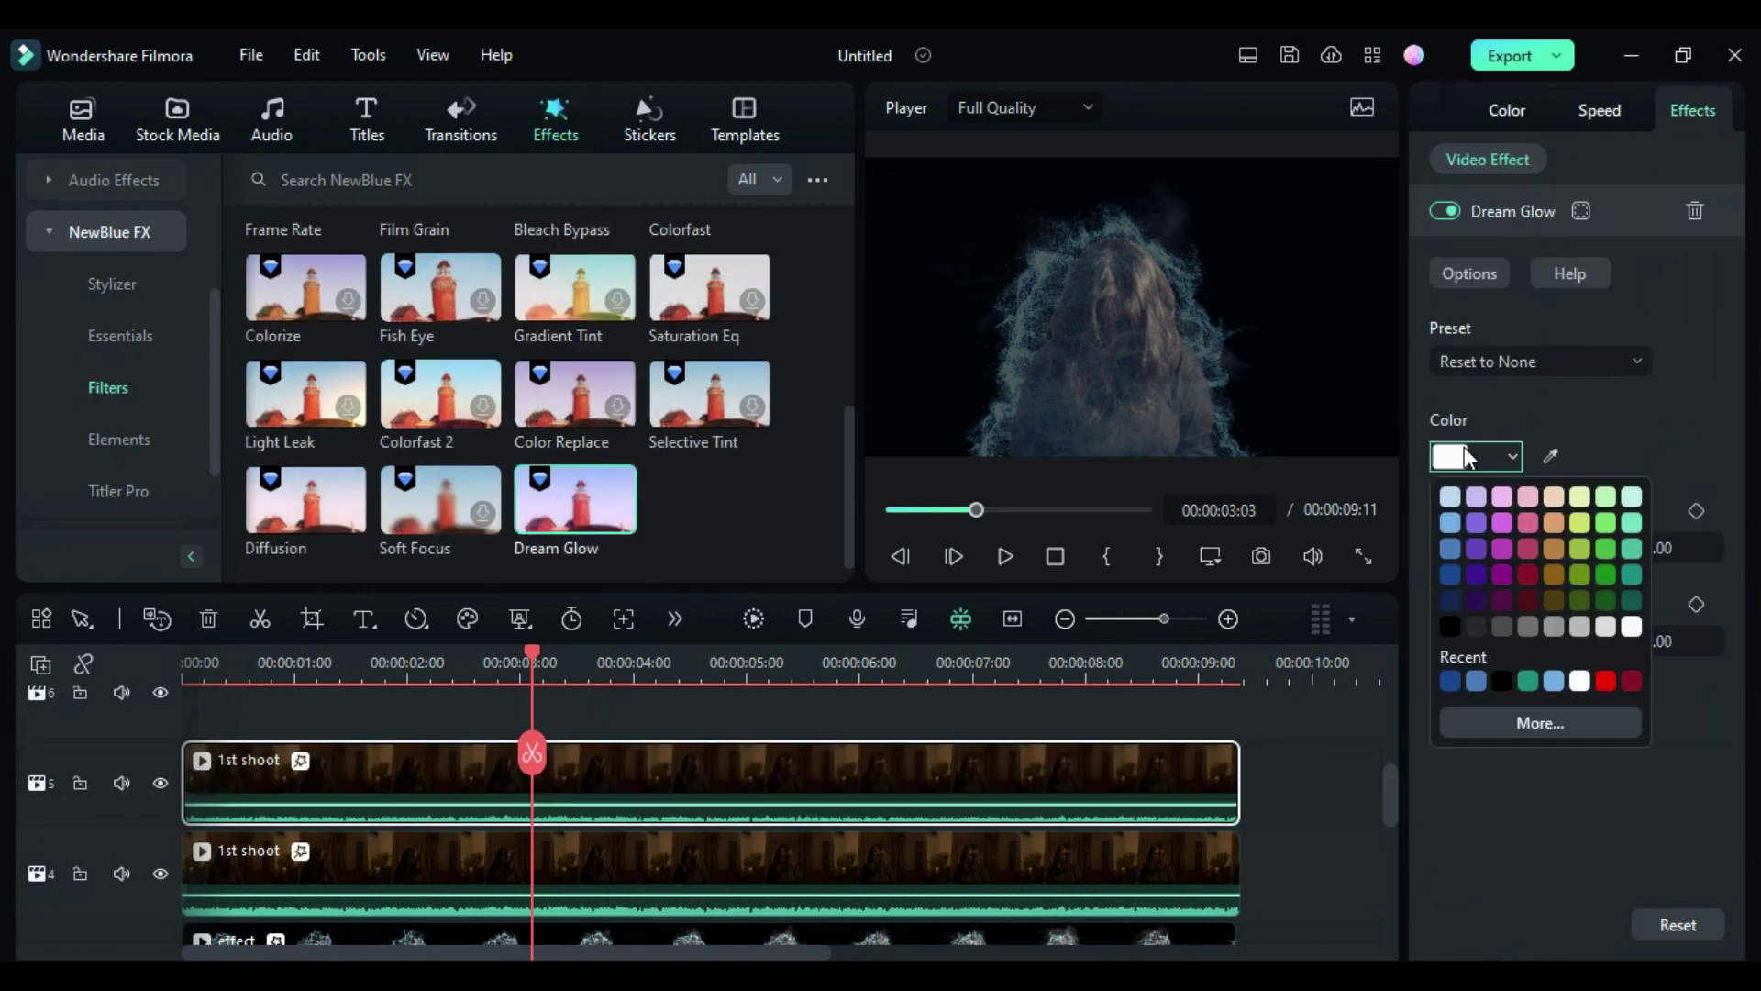
{"action": "left_click", "coordinate": [1455, 567]}
{"action": "left_click_drag", "start_coordinate": [1439, 641], "coordinate": [1526, 640]}
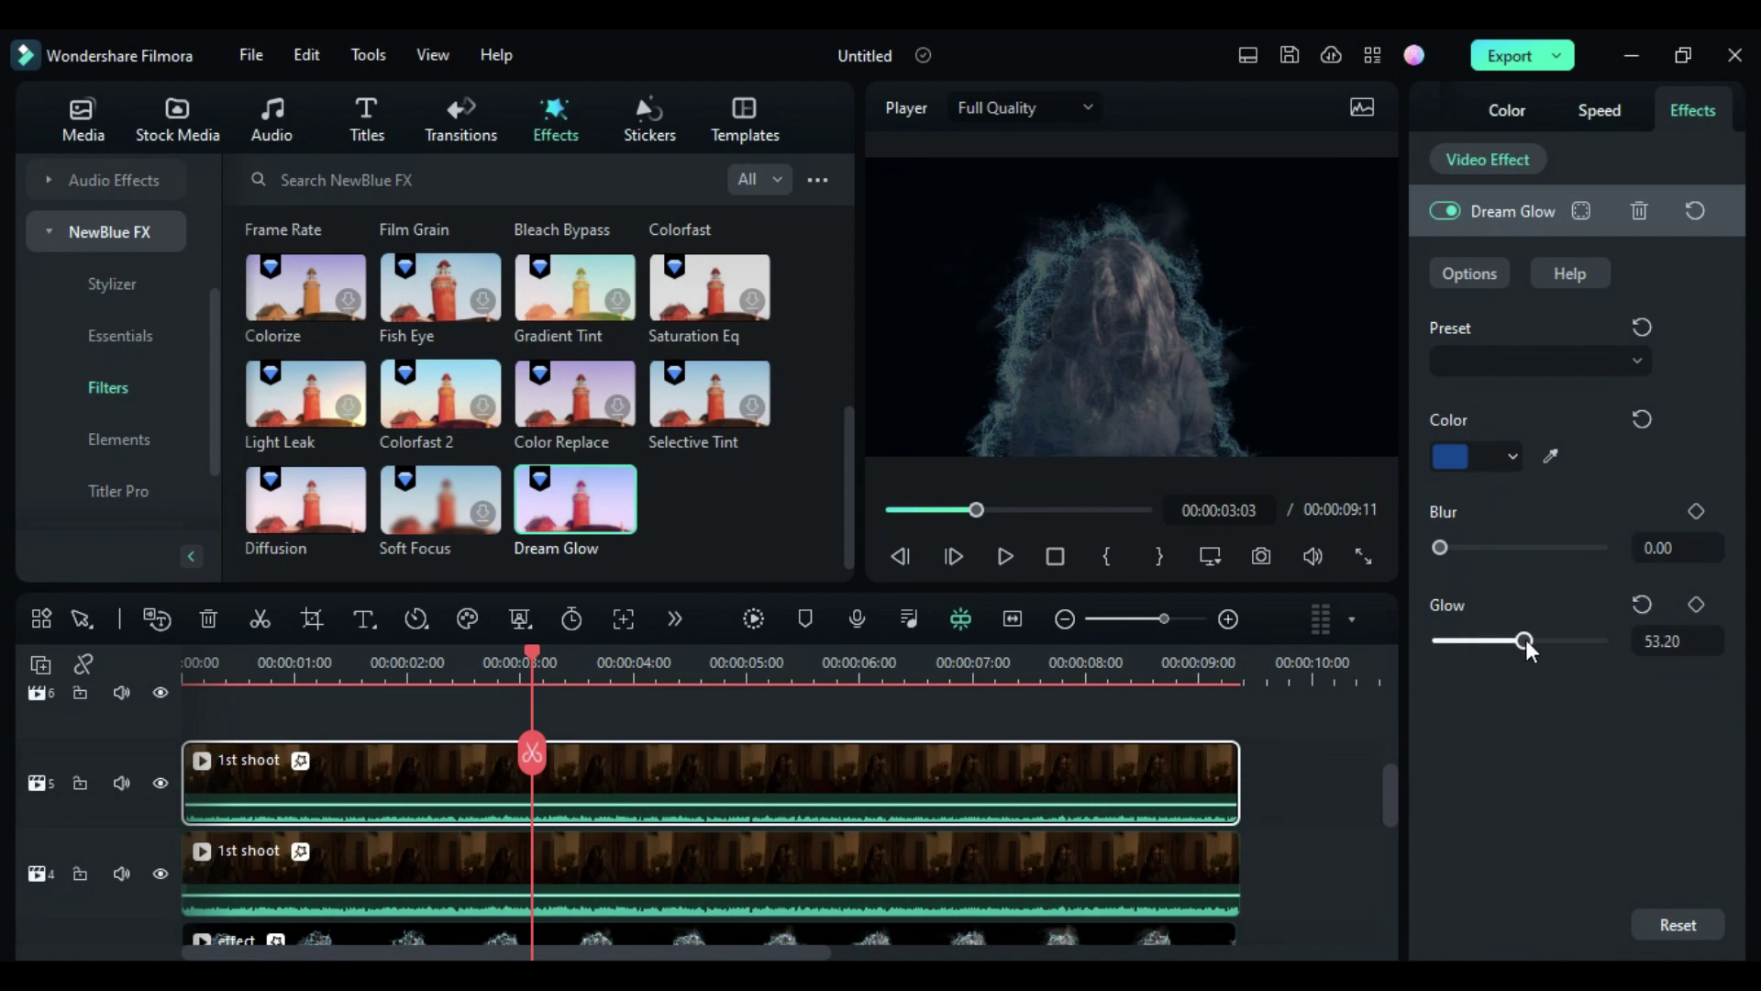
Apply Day For Night to the track 5 clip with tint 23 and desaturate 100
{"action": "scroll", "coordinate": [554, 459], "scroll_direction": "down", "scroll_amount": 3}
{"action": "left_click_drag", "start_coordinate": [554, 460], "coordinate": [615, 796]}
{"action": "left_click", "coordinate": [1498, 418]}
{"action": "left_click_drag", "start_coordinate": [1460, 578], "coordinate": [1488, 583]}
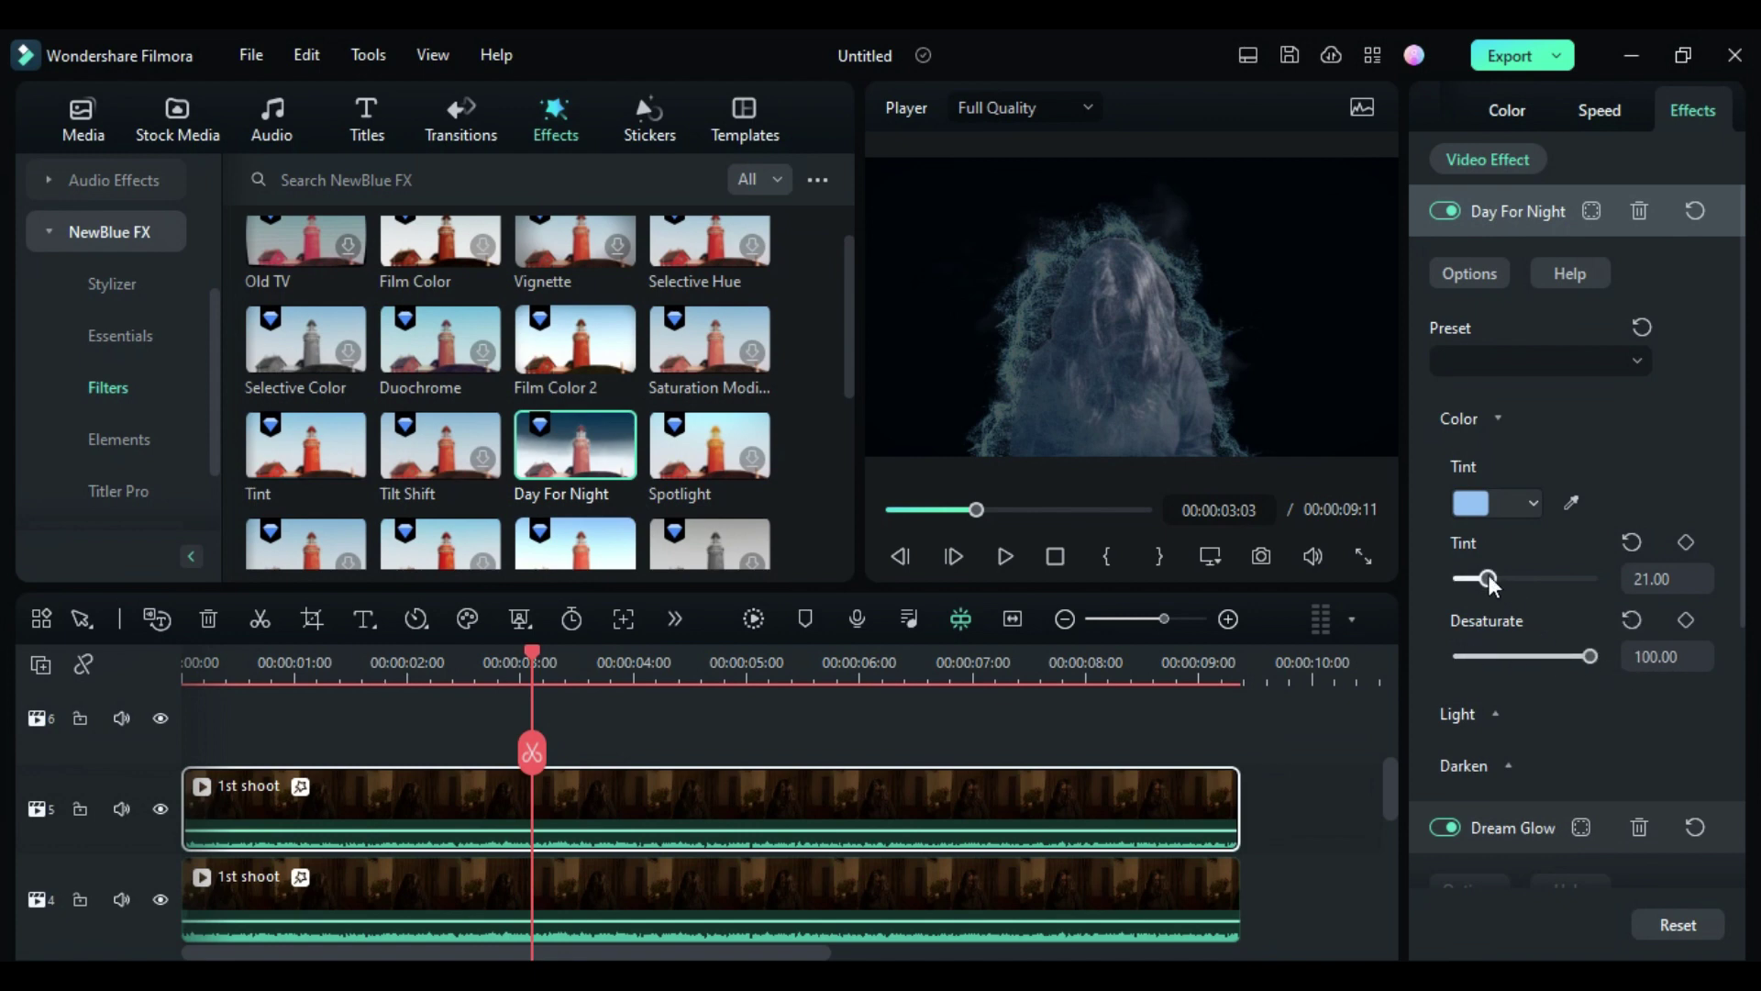
Set the track 5 clip's Day For Night contrast to -16 and brightness to -6
{"action": "left_click", "coordinate": [1467, 714]}
{"action": "scroll", "coordinate": [1503, 676], "scroll_direction": "down", "scroll_amount": 1}
{"action": "left_click_drag", "start_coordinate": [1517, 720], "coordinate": [1515, 718]}
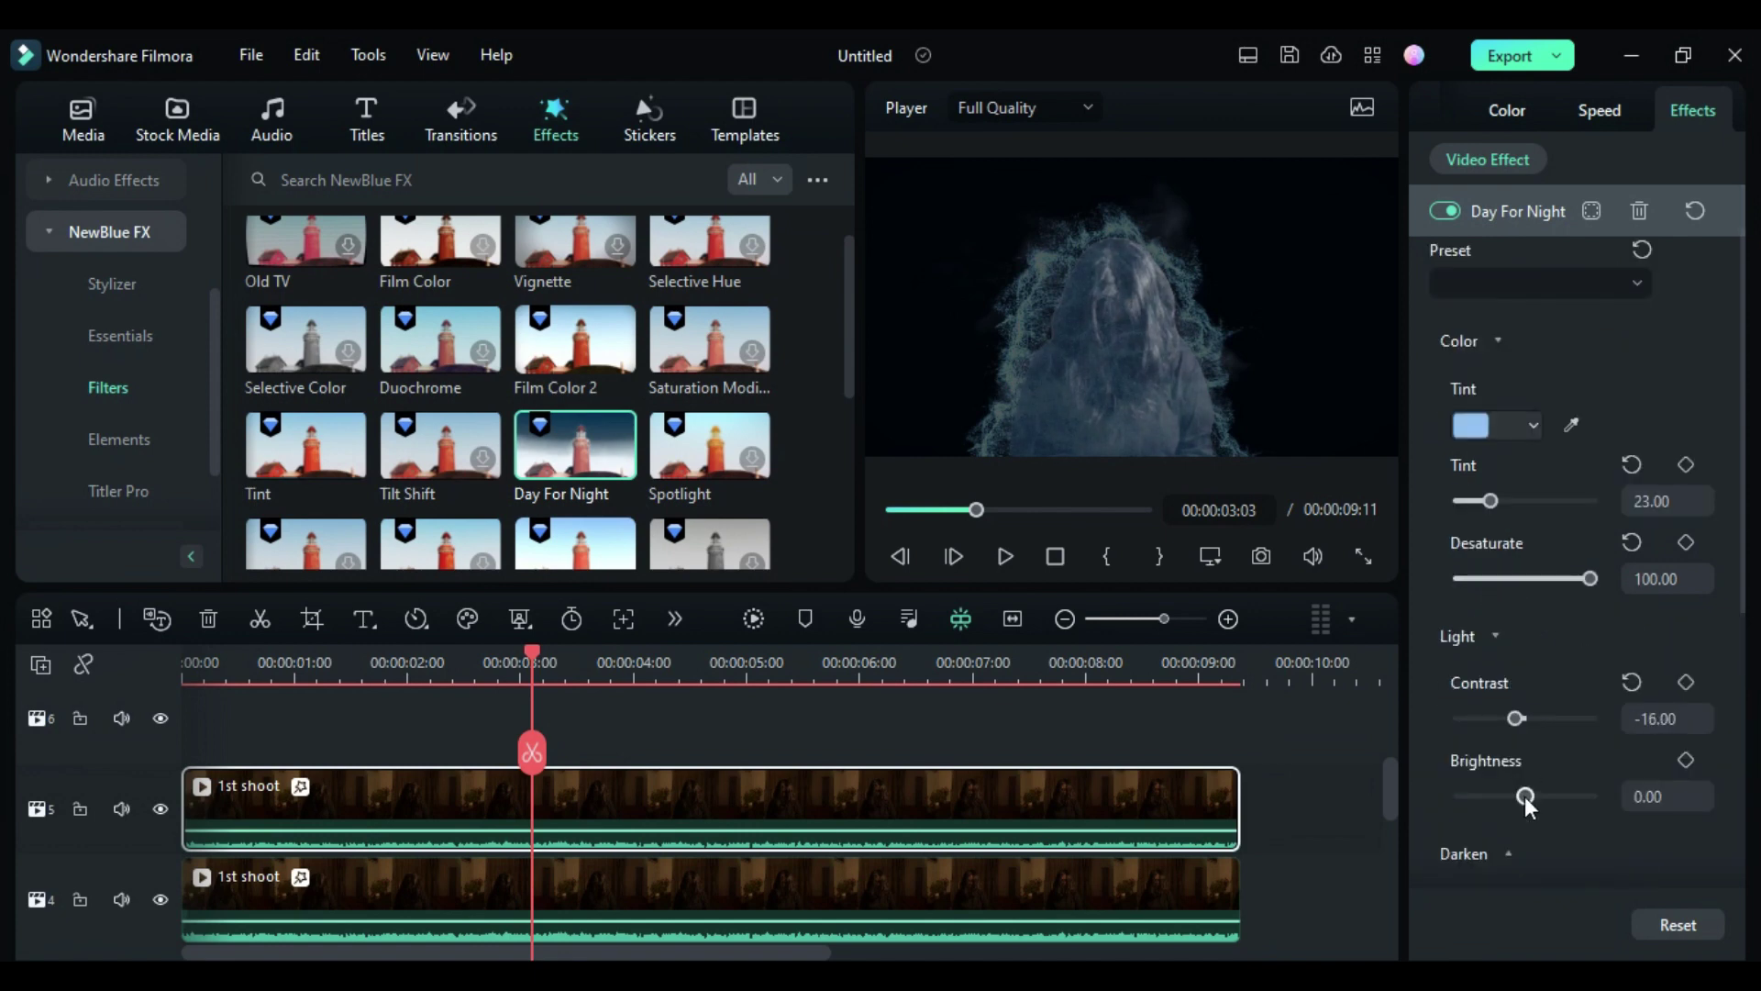
{"action": "left_click_drag", "start_coordinate": [1524, 797], "coordinate": [1521, 796]}
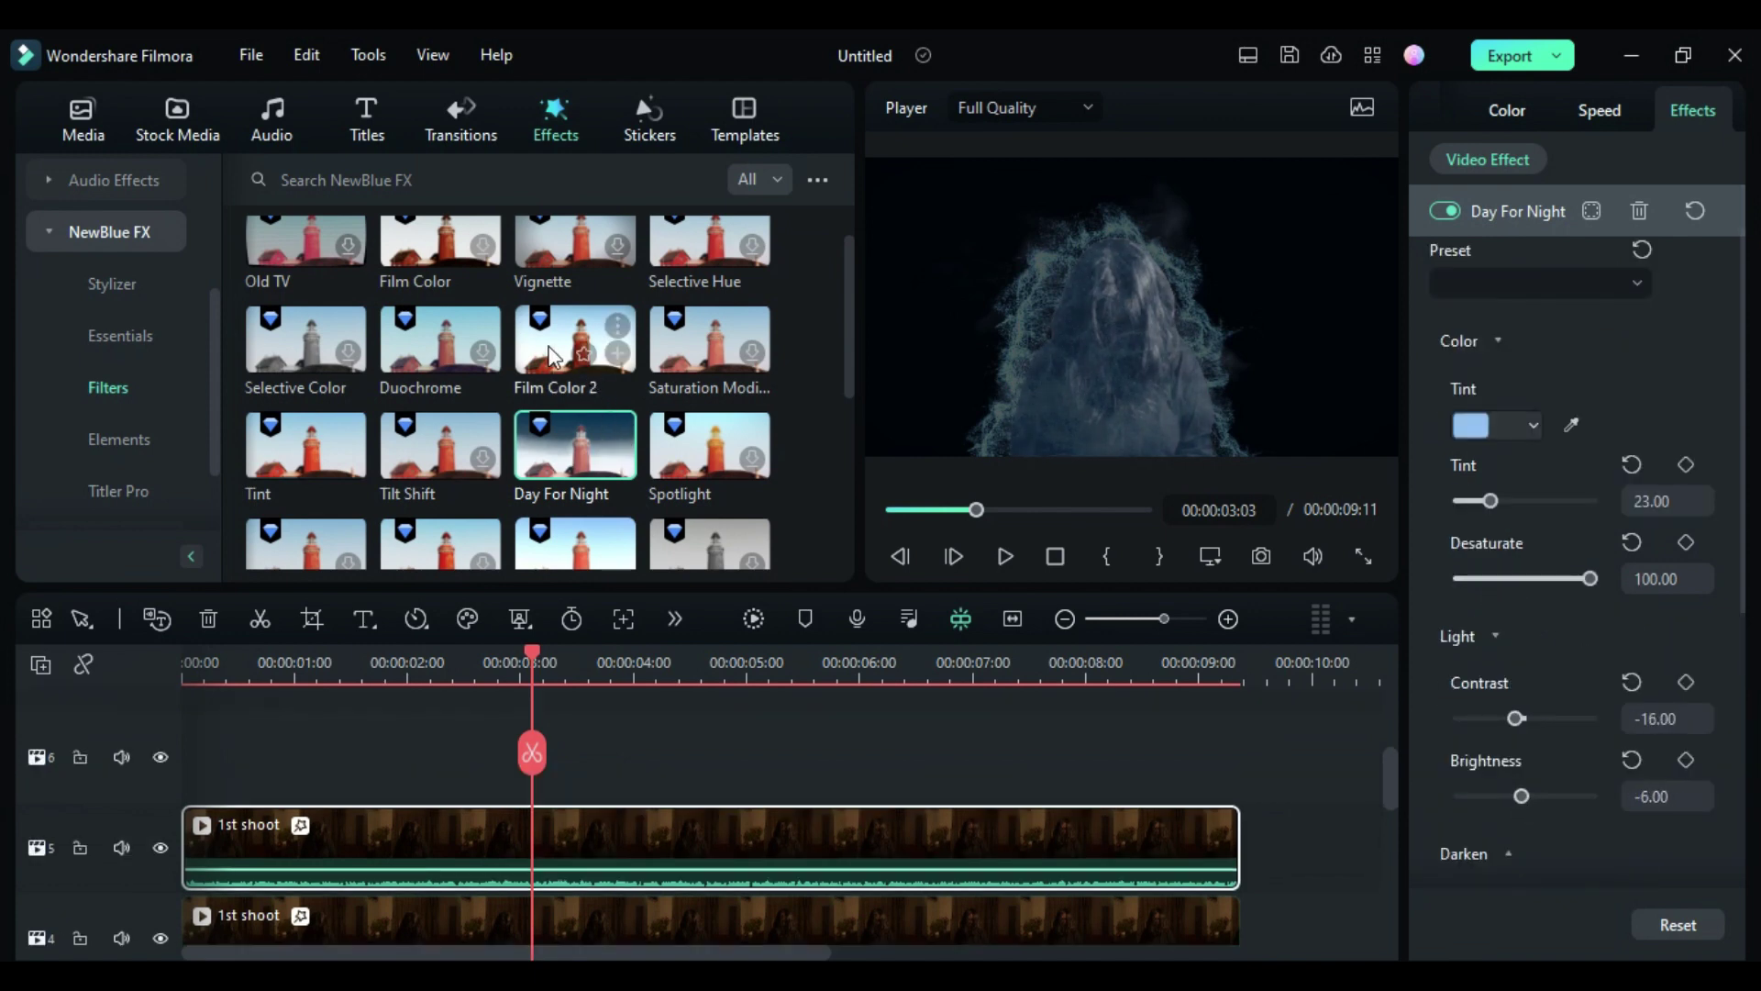
Add a Film Color 2 layer on track 6 spanning the full clip length and pick a dark blue tint
{"action": "left_click_drag", "start_coordinate": [554, 356], "coordinate": [762, 780]}
{"action": "left_click_drag", "start_coordinate": [748, 768], "coordinate": [1238, 768]}
{"action": "left_click", "coordinate": [1451, 378]}
{"action": "left_click", "coordinate": [1450, 470]}
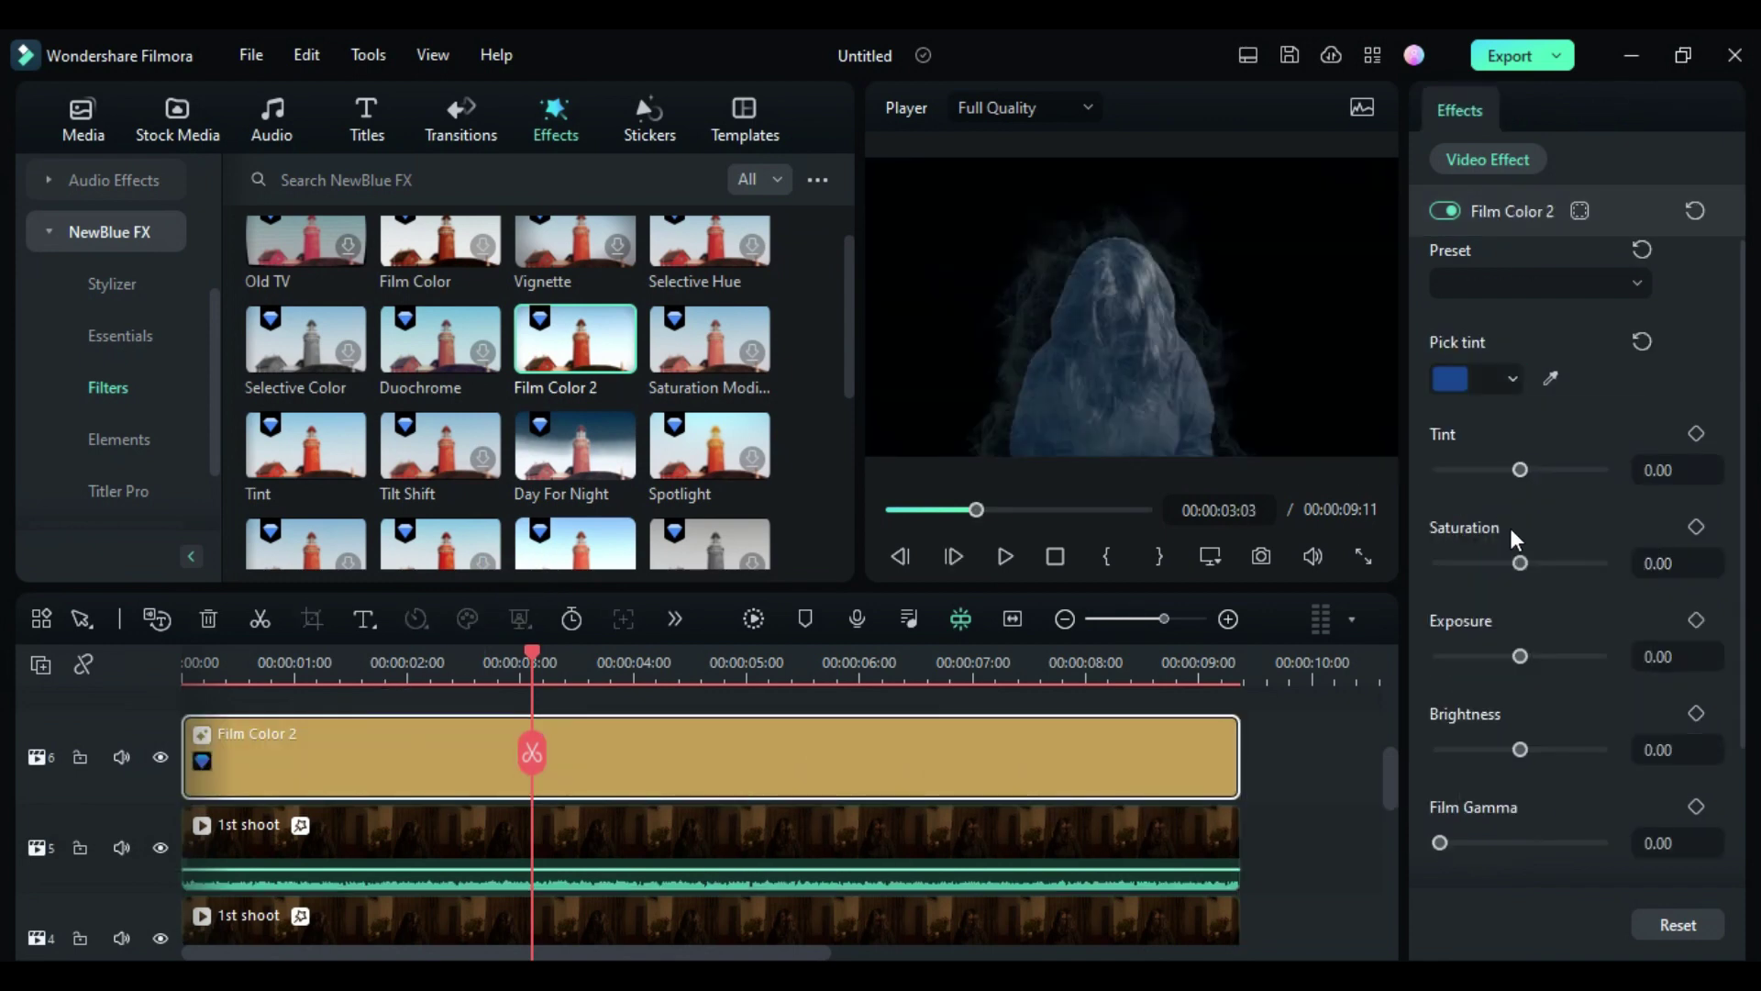
Set the Film Color 2 layer's tint to 24.20, saturation to -38.70, exposure to 4.80 and brightness to -11.30
{"action": "left_click_drag", "start_coordinate": [1520, 471], "coordinate": [1538, 472]}
{"action": "left_click_drag", "start_coordinate": [1520, 563], "coordinate": [1497, 563]}
{"action": "left_click_drag", "start_coordinate": [1520, 656], "coordinate": [1511, 677]}
{"action": "scroll", "coordinate": [1528, 708], "scroll_direction": "down", "scroll_amount": 1}
{"action": "scroll", "coordinate": [1512, 676], "scroll_direction": "down", "scroll_amount": 2}
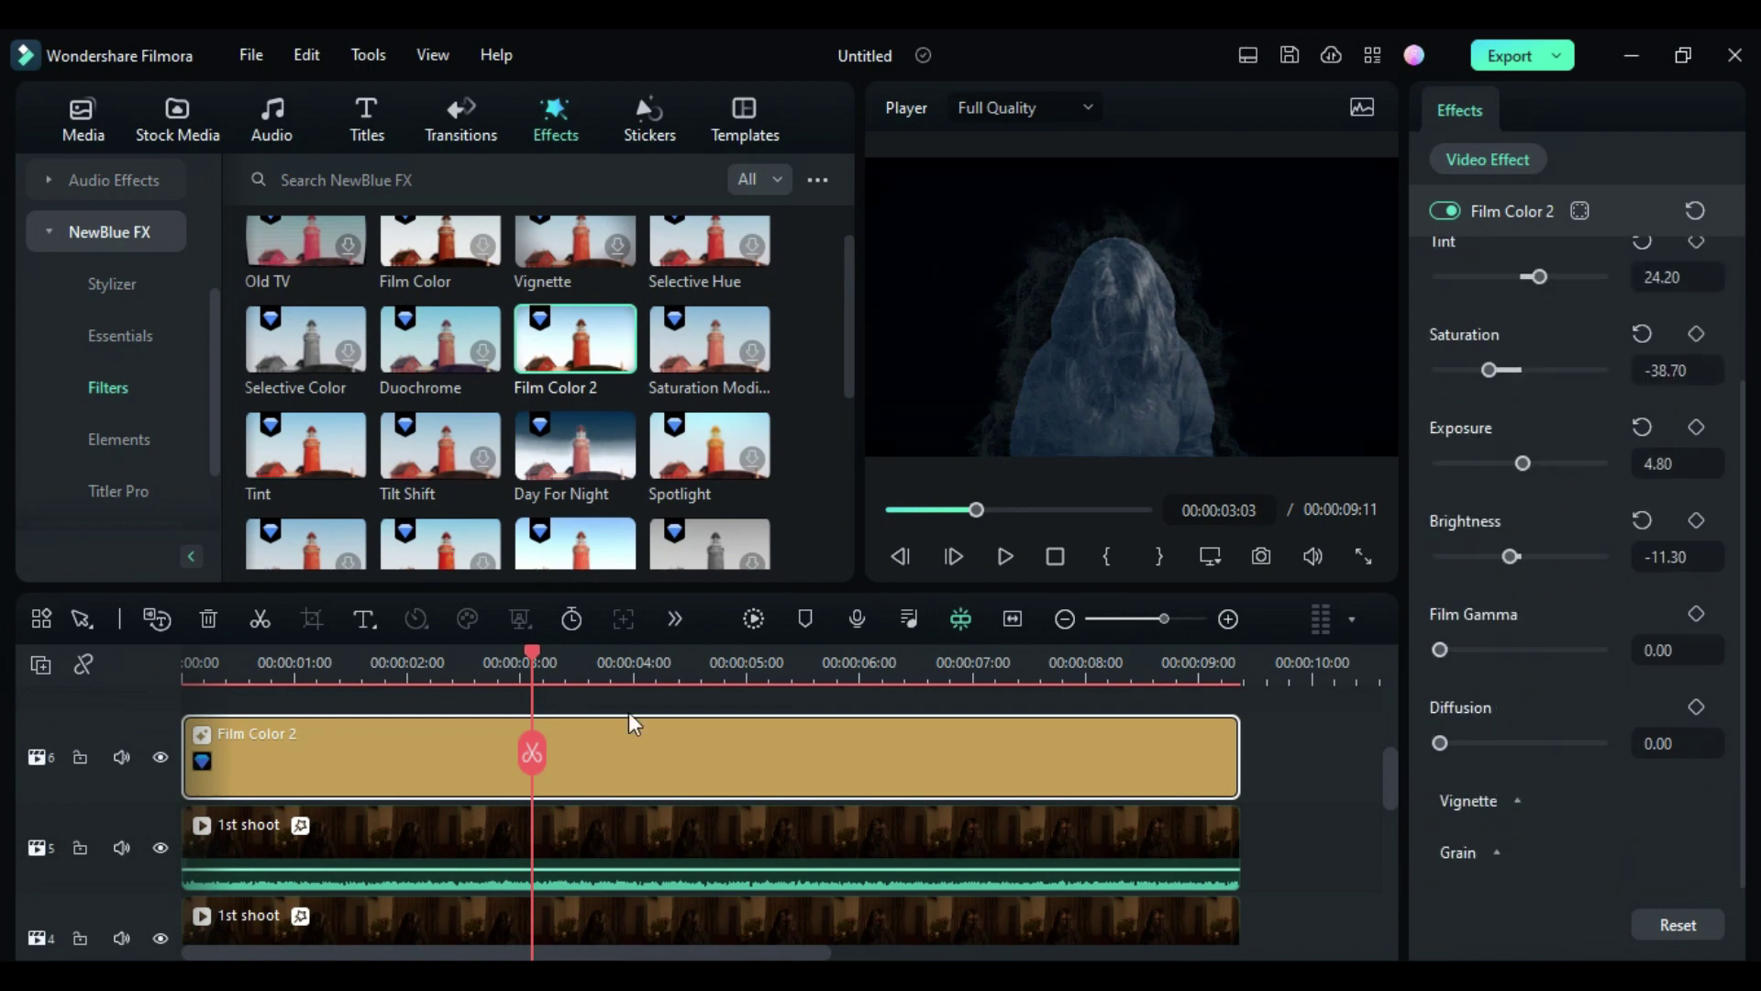
Add a full-length Dream Glow layer on track 7 with medium blue color, blur 4.80 and glow 66.10
{"action": "scroll", "coordinate": [705, 455], "scroll_direction": "down", "scroll_amount": 3}
{"action": "left_click_drag", "start_coordinate": [575, 500], "coordinate": [1235, 807]}
{"action": "left_click", "coordinate": [1512, 456]}
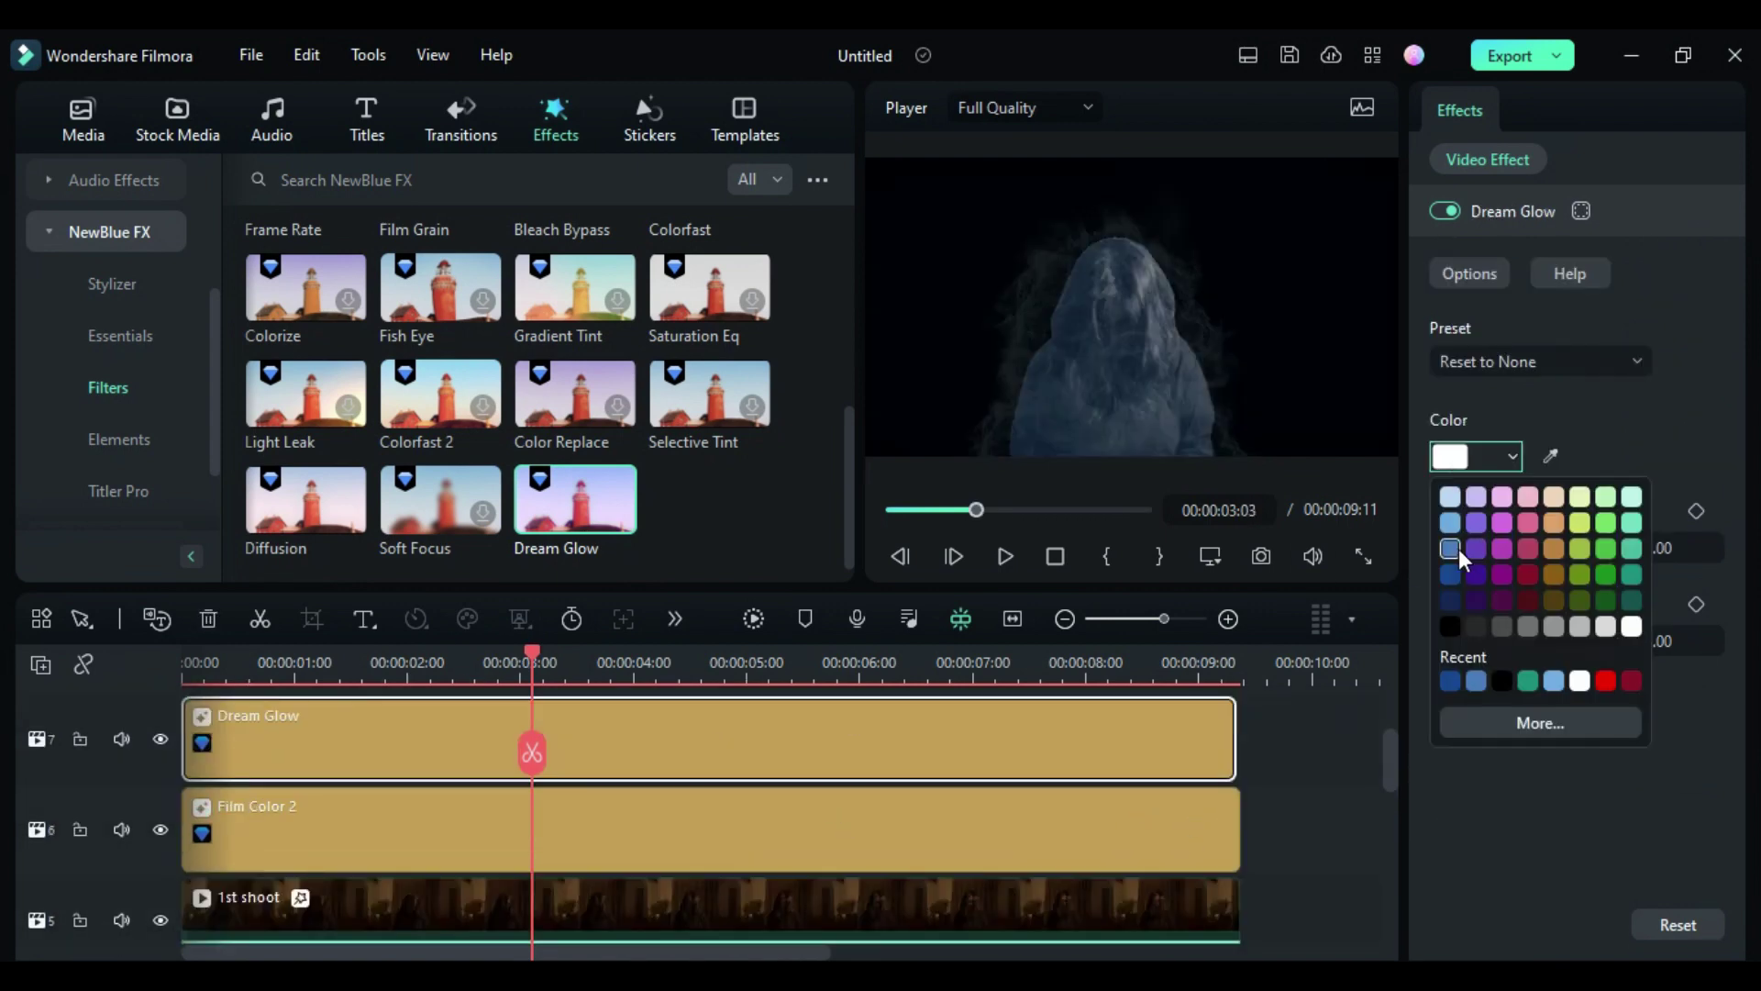
{"action": "left_click", "coordinate": [1459, 548]}
{"action": "left_click_drag", "start_coordinate": [1439, 642], "coordinate": [1587, 642]}
{"action": "mouse_move", "coordinate": [1440, 548]}
{"action": "left_mouse_down"}
{"action": "mouse_move", "coordinate": [1486, 550]}
{"action": "mouse_move", "coordinate": [1449, 548]}
{"action": "left_mouse_up"}
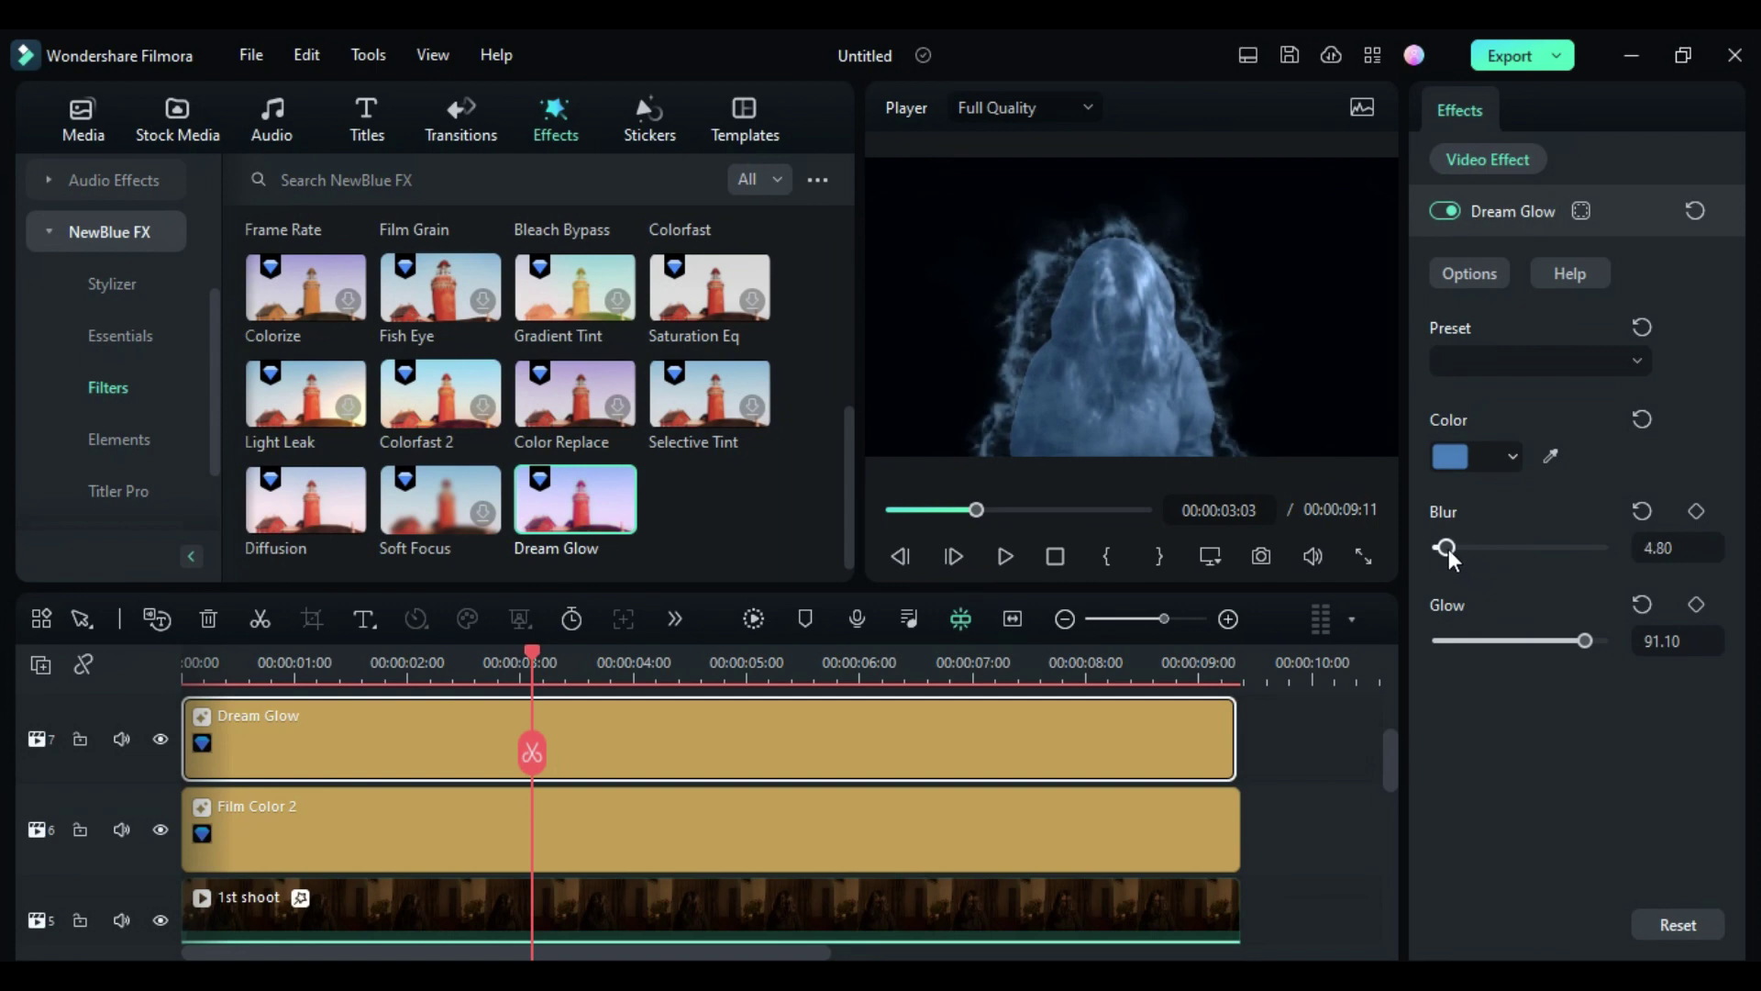
{"action": "left_click_drag", "start_coordinate": [1585, 641], "coordinate": [1535, 642]}
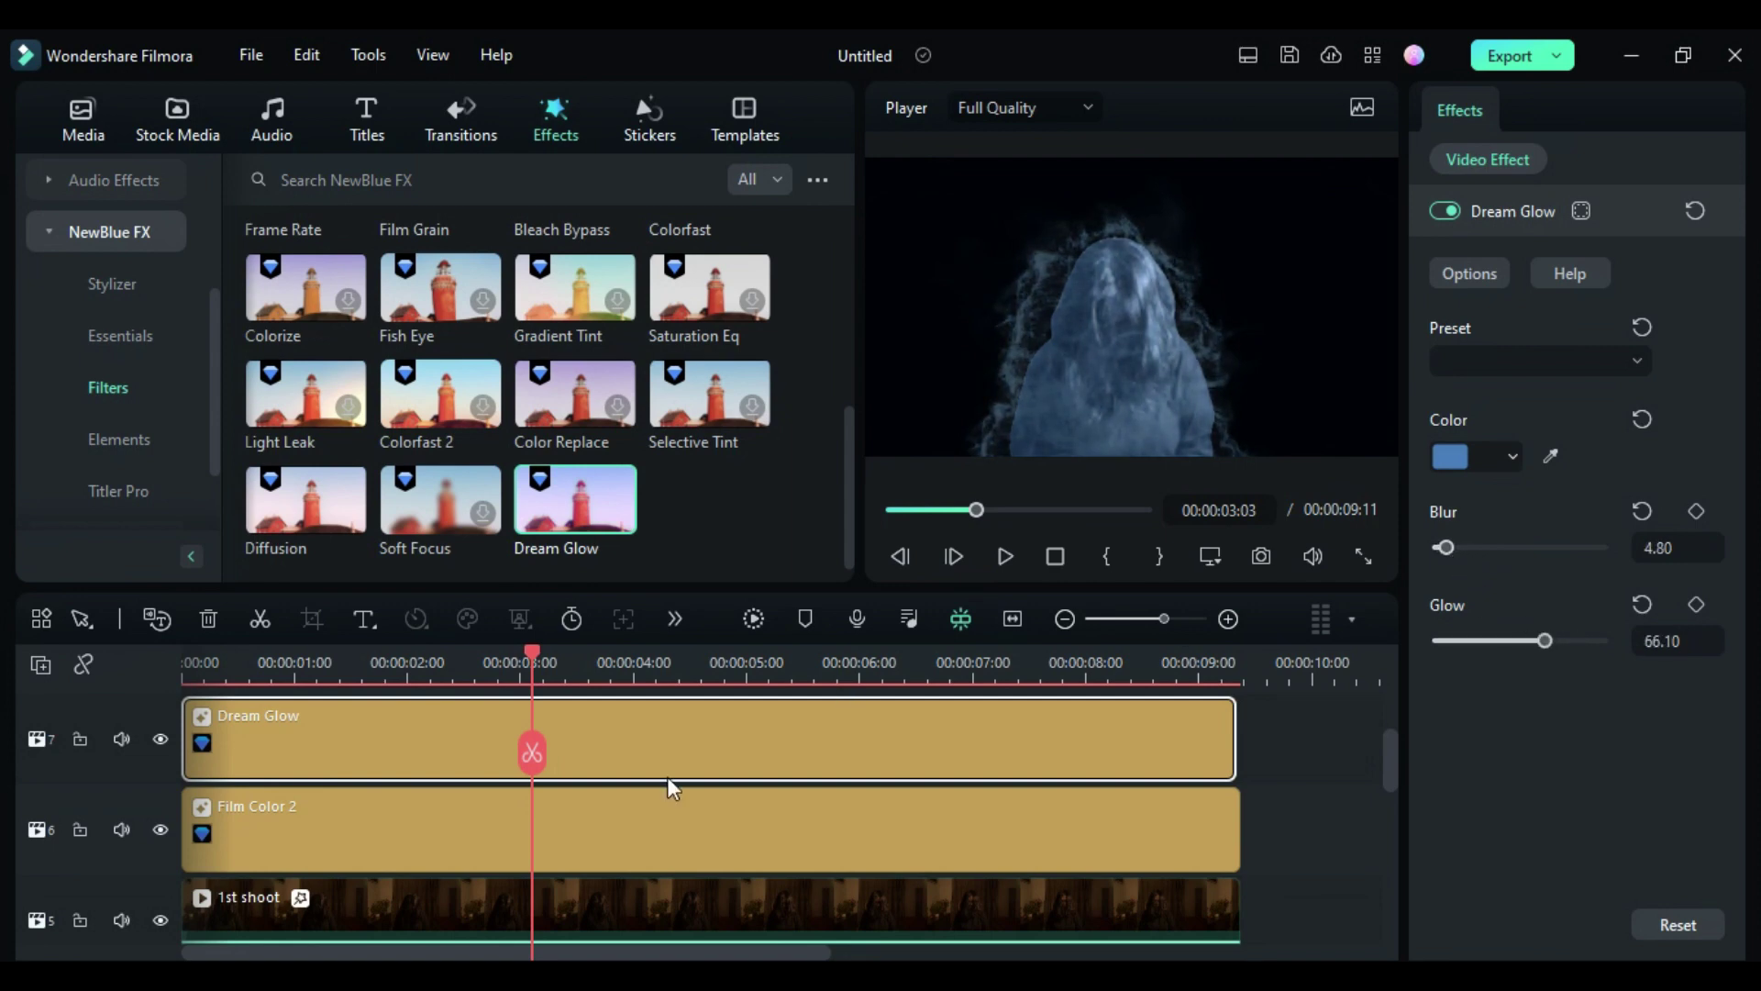
Unhide track 1 and darken its 1st shoot clip with exposure -16.13, brightness -21.31 and contrast -14.52
{"action": "scroll", "coordinate": [668, 776], "scroll_direction": "down", "scroll_amount": 6}
{"action": "left_click", "coordinate": [160, 776]}
{"action": "left_click", "coordinate": [1648, 112]}
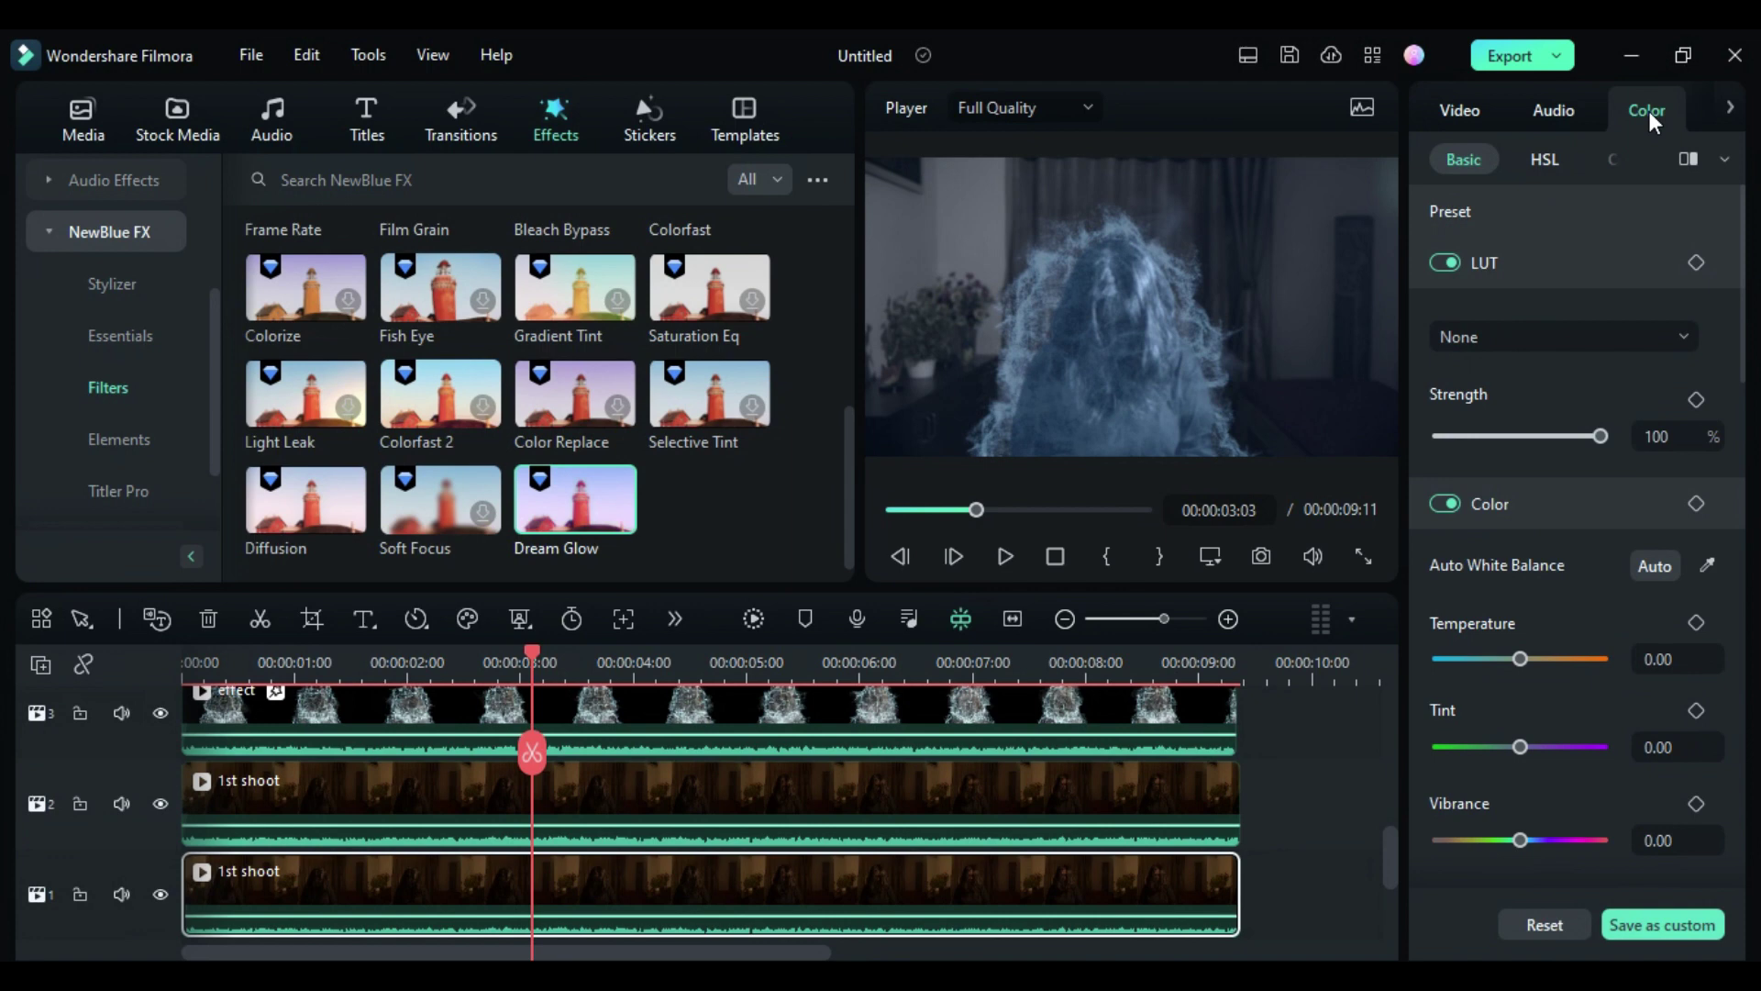
{"action": "scroll", "coordinate": [1499, 658], "scroll_direction": "down", "scroll_amount": 4}
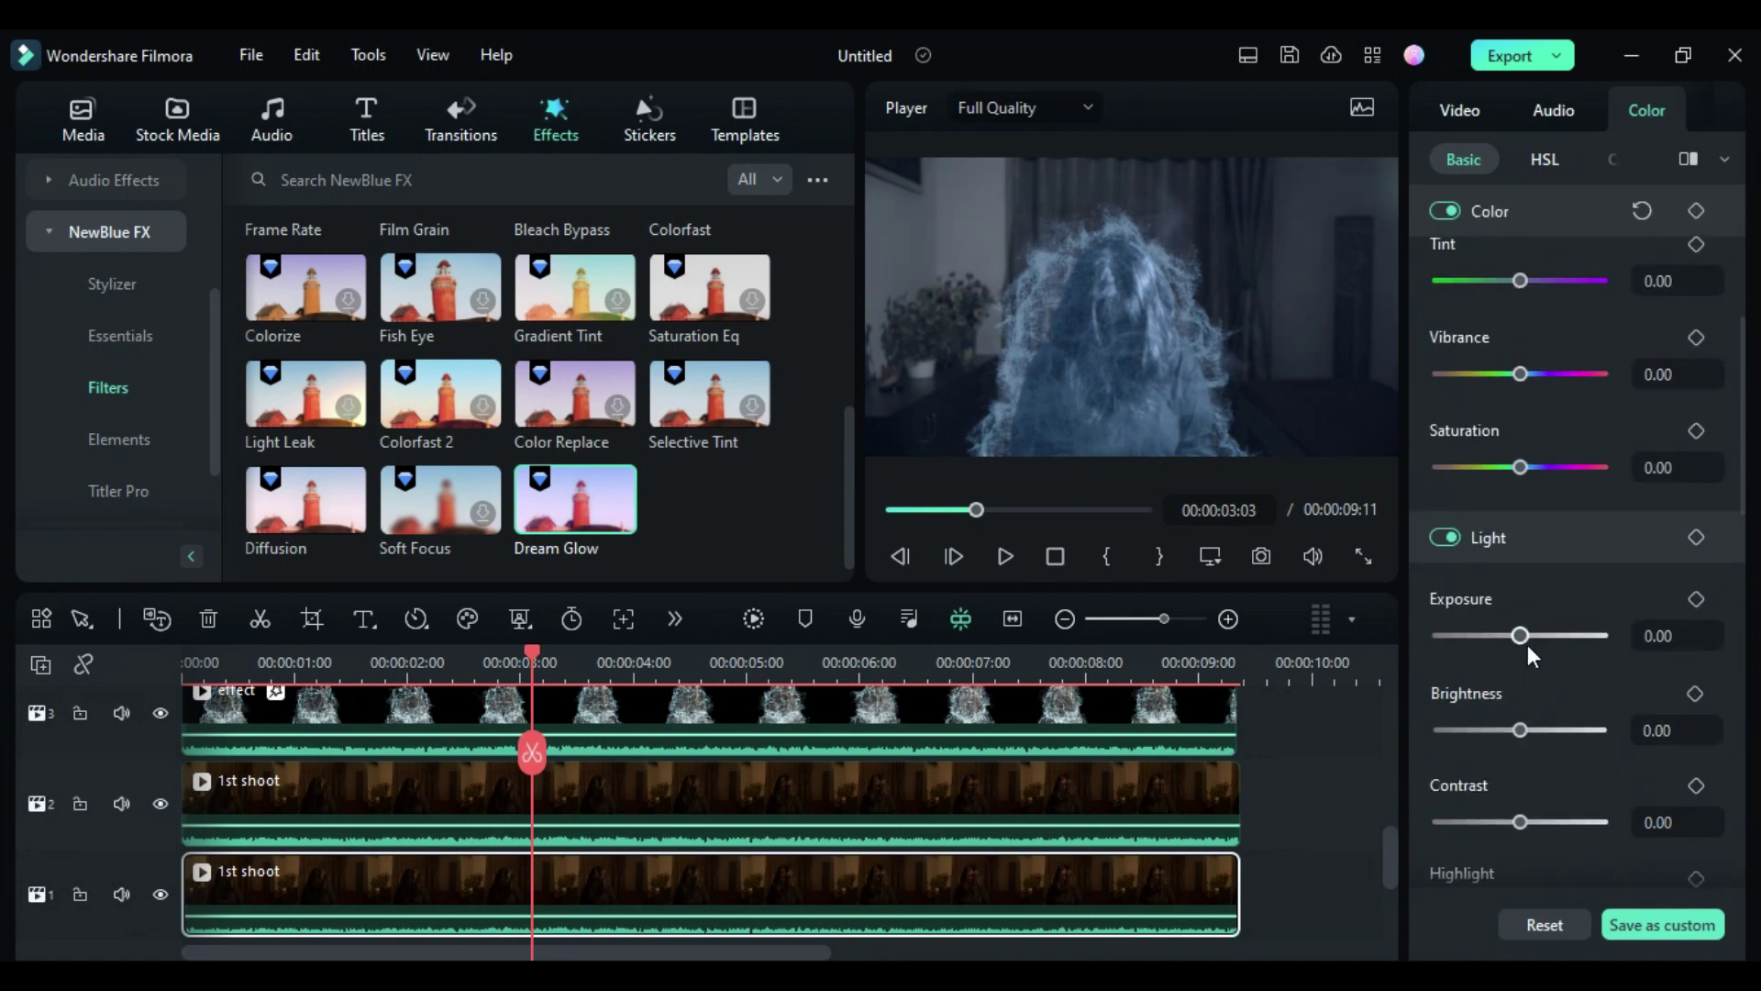
{"action": "left_click_drag", "start_coordinate": [1520, 635], "coordinate": [1505, 635]}
{"action": "left_click_drag", "start_coordinate": [1515, 731], "coordinate": [1504, 729]}
{"action": "left_click_drag", "start_coordinate": [1519, 822], "coordinate": [1508, 819]}
Add a full-length adjustment layer on track 8 with lower exposure, brightness -11.48, contrast 16.13, highlight 22.58, white 24.19 and black 3.23
{"action": "scroll", "coordinate": [647, 777], "scroll_direction": "up", "scroll_amount": 2}
{"action": "scroll", "coordinate": [648, 789], "scroll_direction": "up", "scroll_amount": 3}
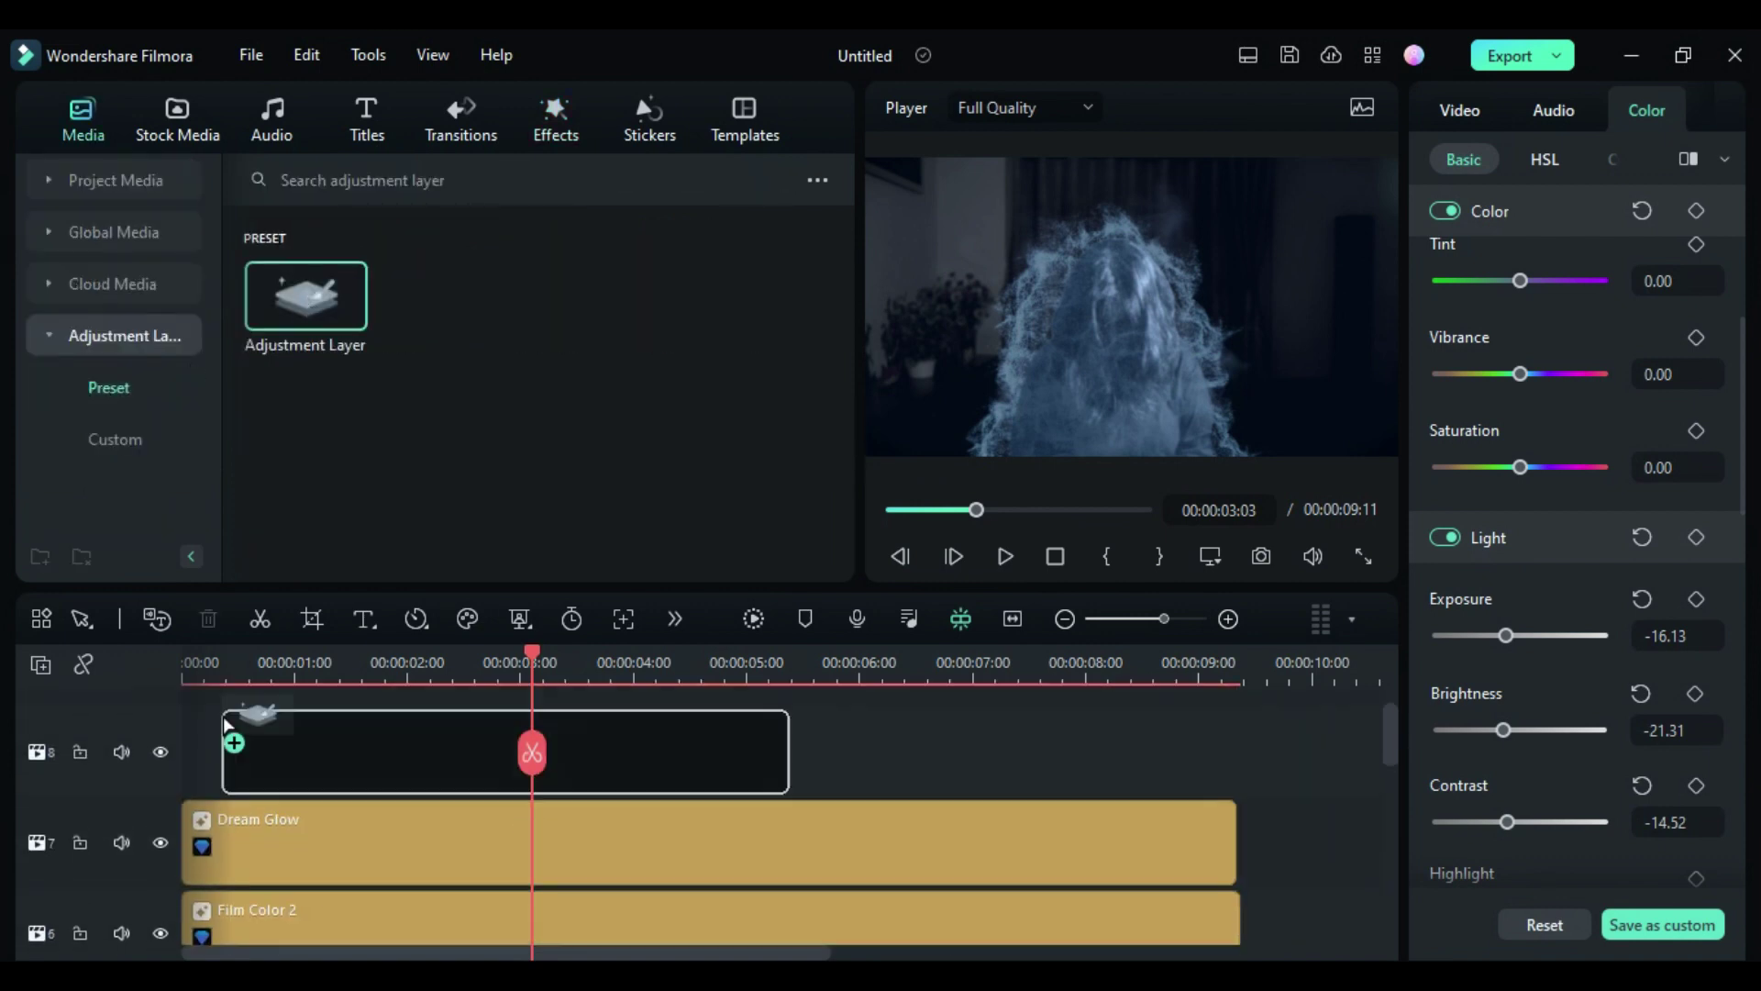
{"action": "left_click_drag", "start_coordinate": [230, 734], "coordinate": [229, 738]}
{"action": "left_click_drag", "start_coordinate": [1526, 634], "coordinate": [1511, 635]}
{"action": "left_click_drag", "start_coordinate": [1517, 729], "coordinate": [1509, 729]}
{"action": "left_click_drag", "start_coordinate": [1519, 821], "coordinate": [1534, 822]}
{"action": "scroll", "coordinate": [1546, 784], "scroll_direction": "down", "scroll_amount": 5}
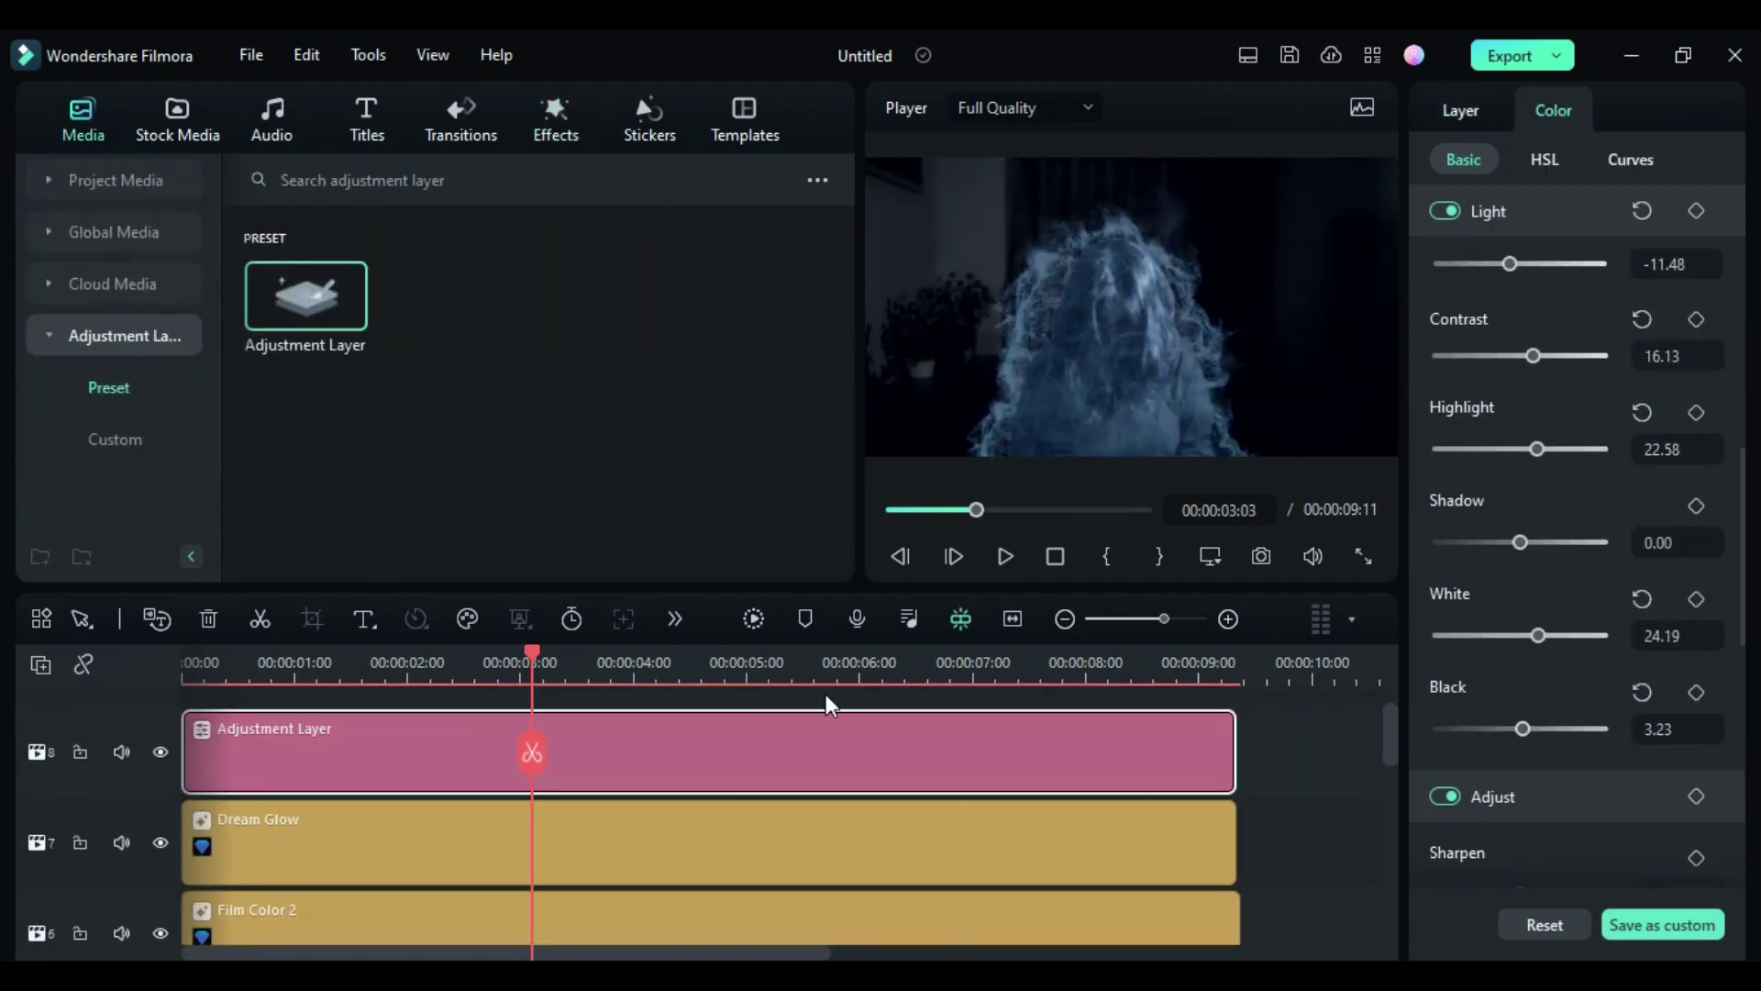
Add a Dream Glow layer above the adjustment layer with medium blue color, glow 45.20 and blur 2.40
{"action": "scroll", "coordinate": [607, 717], "scroll_direction": "up", "scroll_amount": 1}
{"action": "left_click", "coordinate": [564, 134]}
{"action": "left_click_drag", "start_coordinate": [575, 498], "coordinate": [711, 765]}
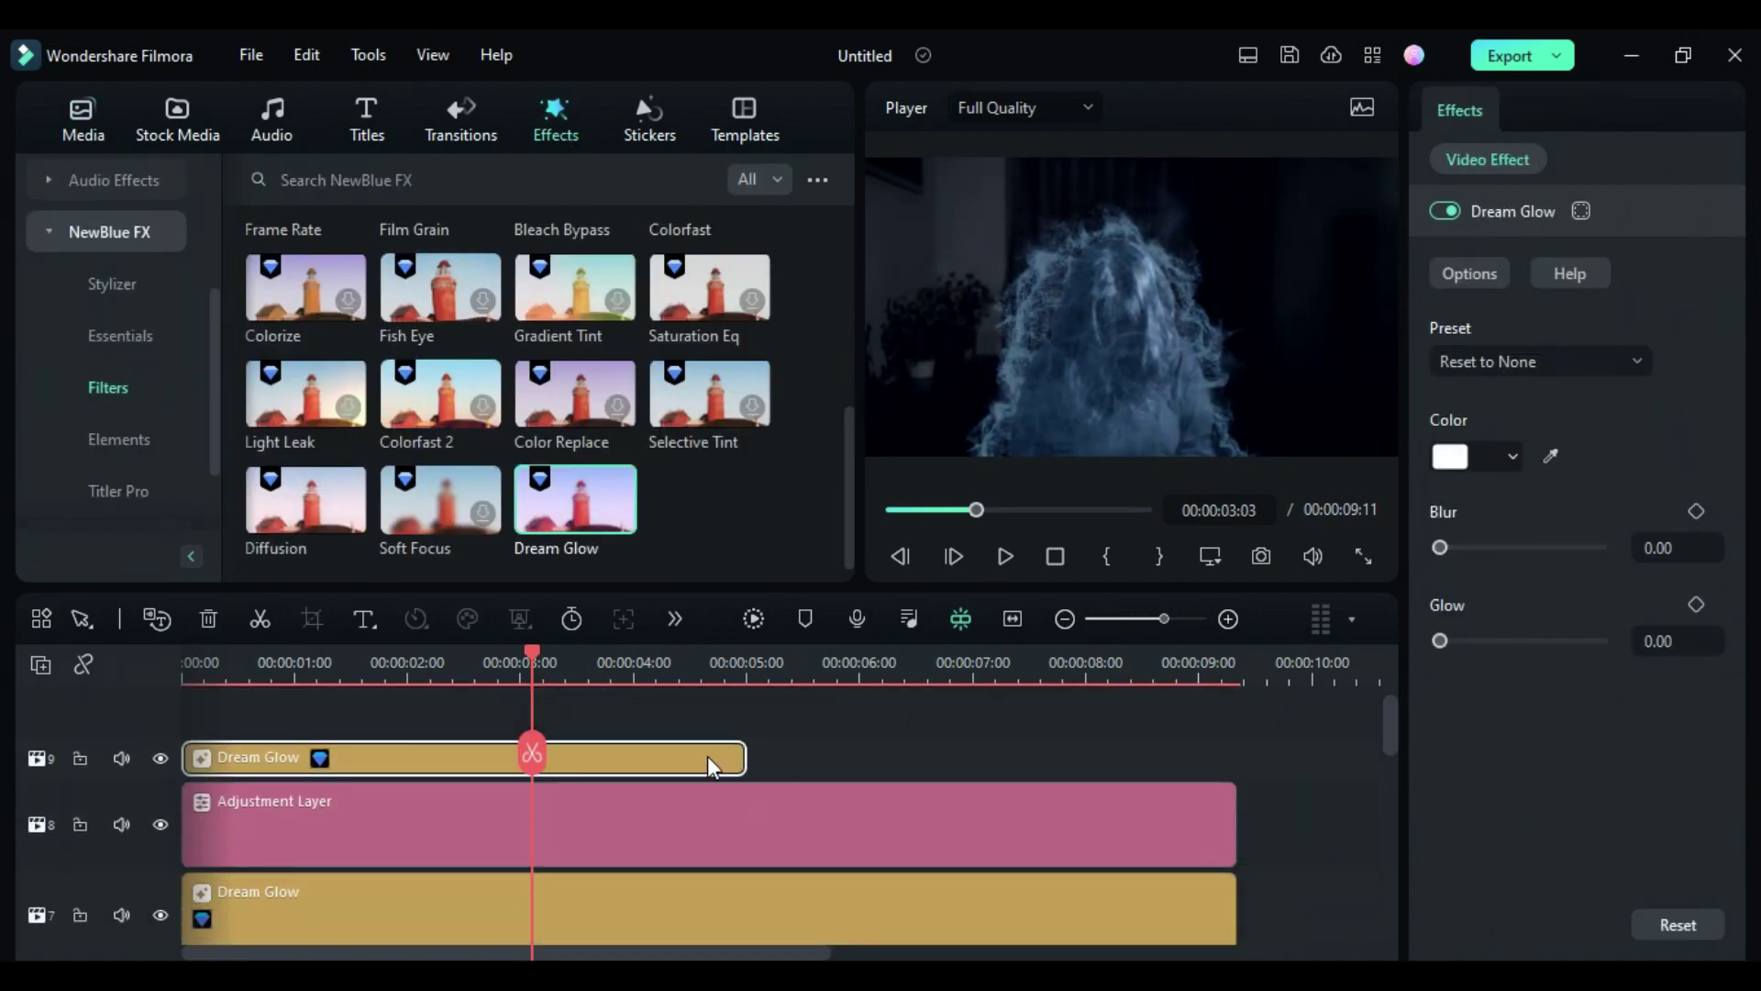
{"action": "left_click", "coordinate": [1472, 456]}
{"action": "left_click", "coordinate": [1475, 680]}
{"action": "left_click_drag", "start_coordinate": [1526, 640], "coordinate": [1514, 640]}
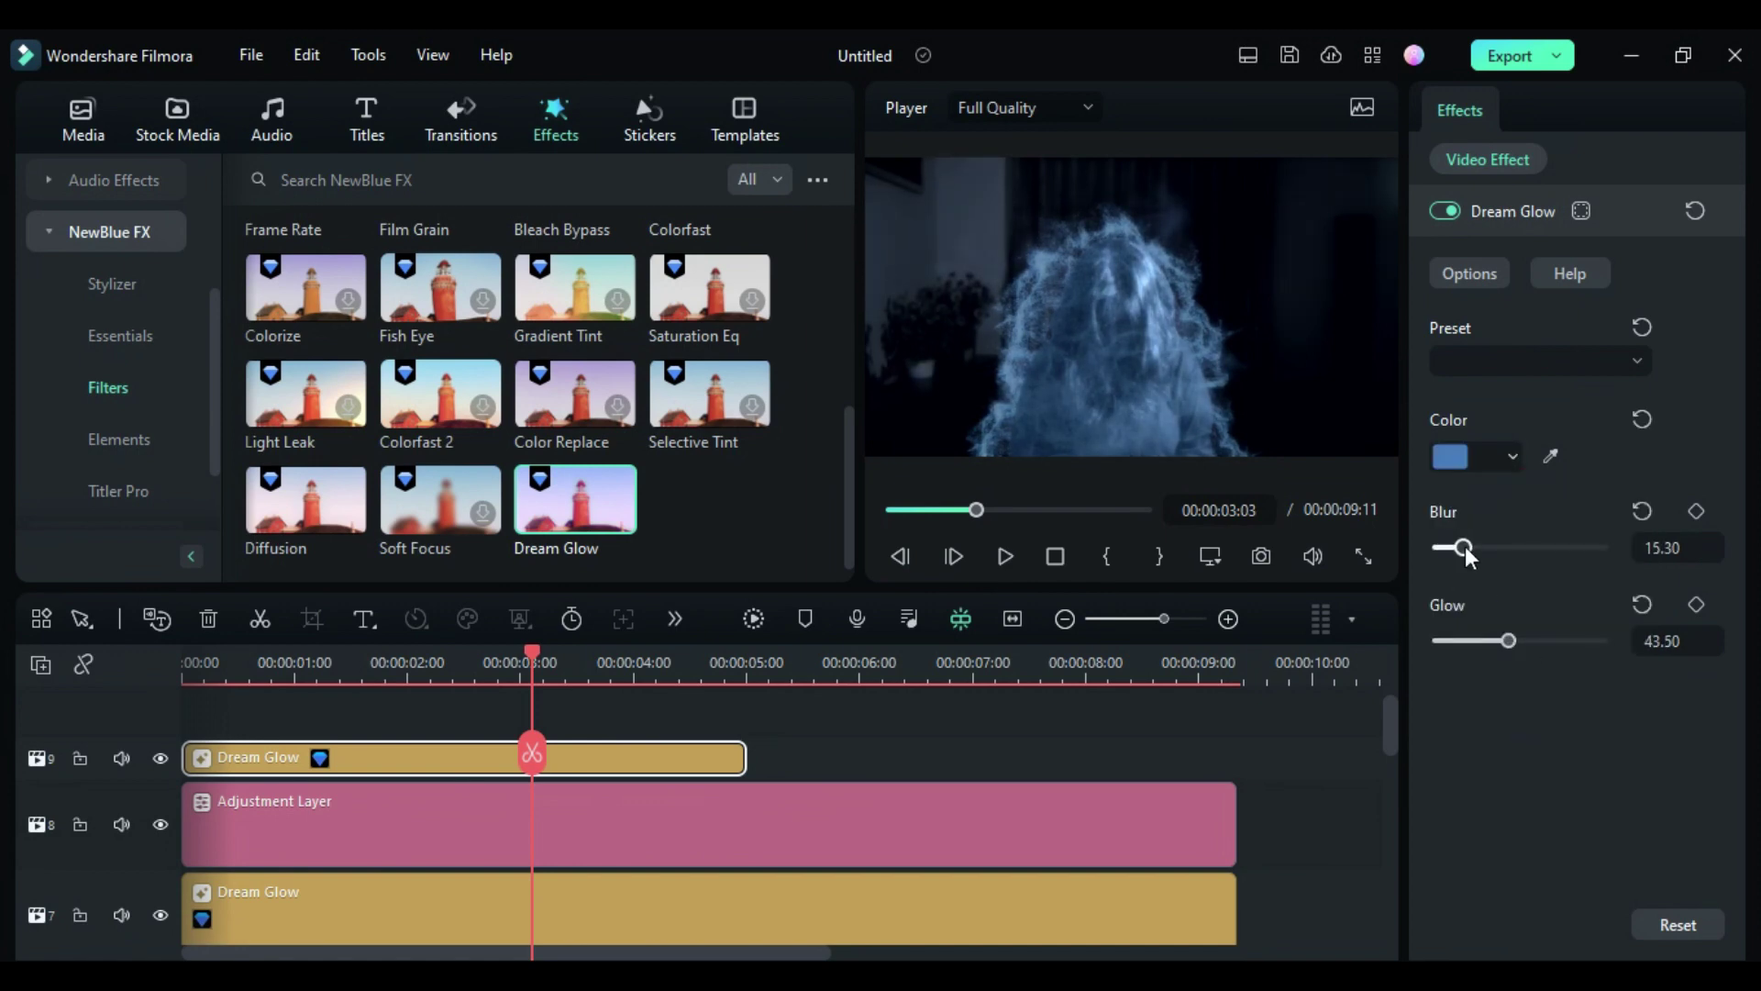
{"action": "left_click_drag", "start_coordinate": [1466, 547], "coordinate": [1444, 545]}
Extend the top Dream Glow layer to the end of the adjustment layer and render the timeline preview
{"action": "left_click_drag", "start_coordinate": [818, 748], "coordinate": [1220, 773]}
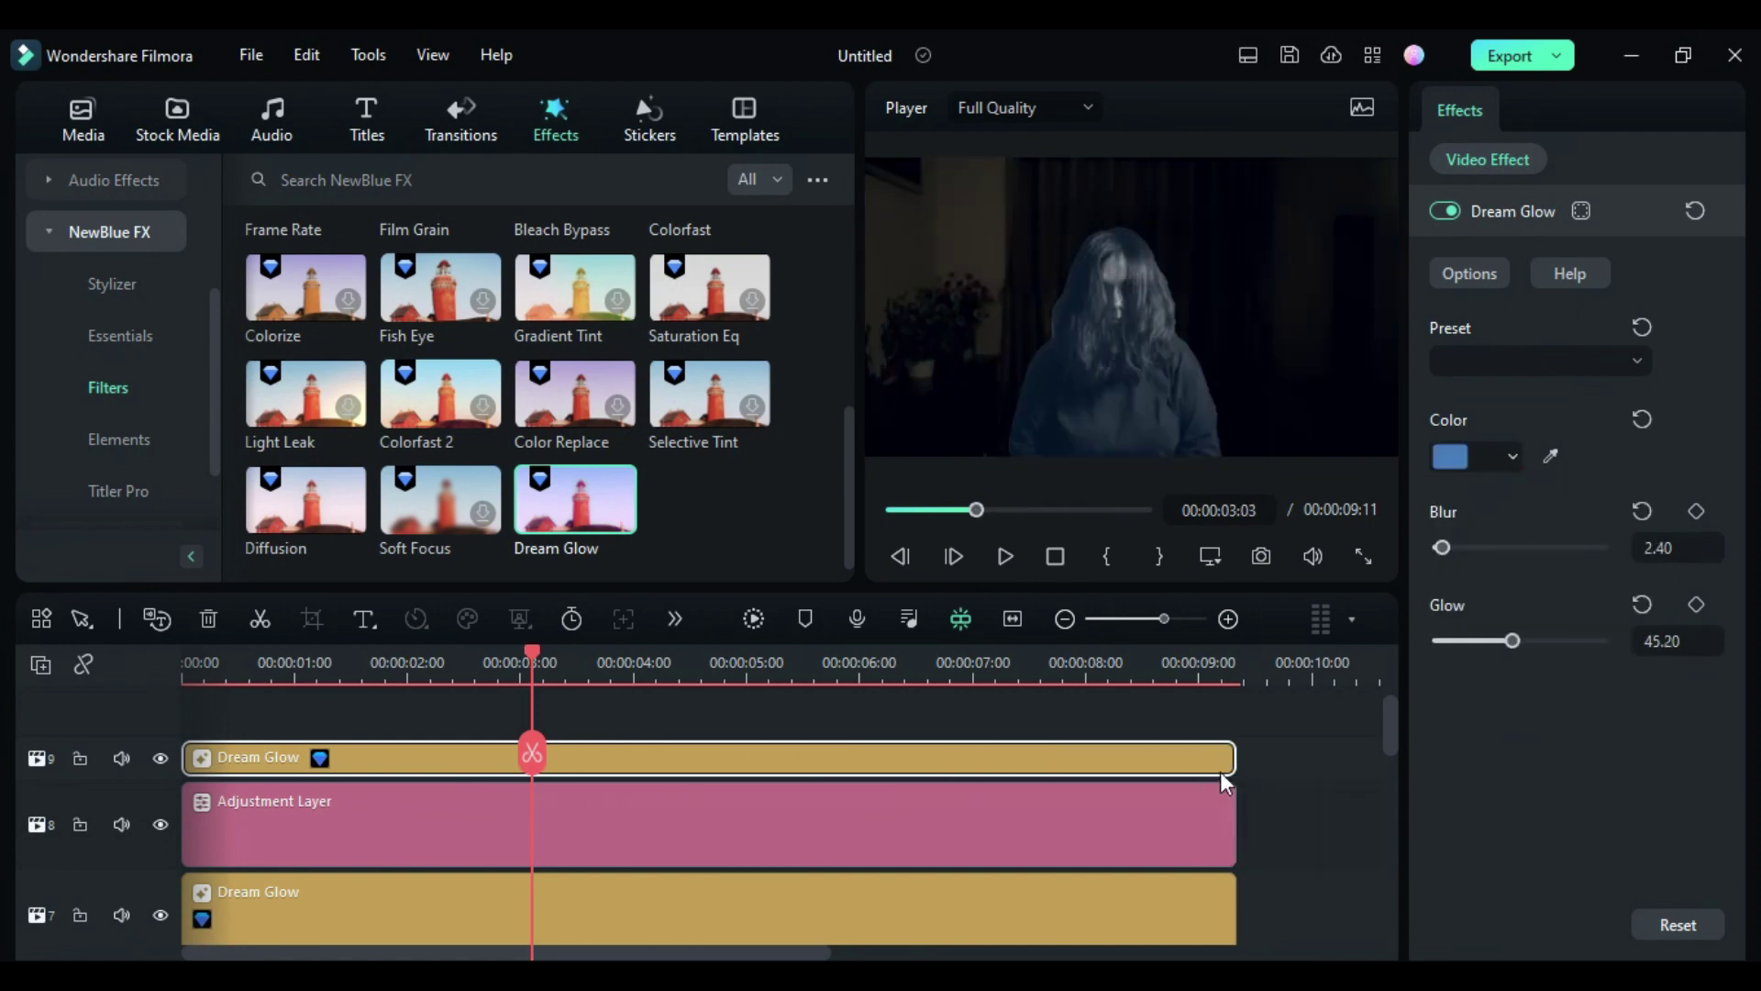
{"action": "left_click", "coordinate": [753, 618]}
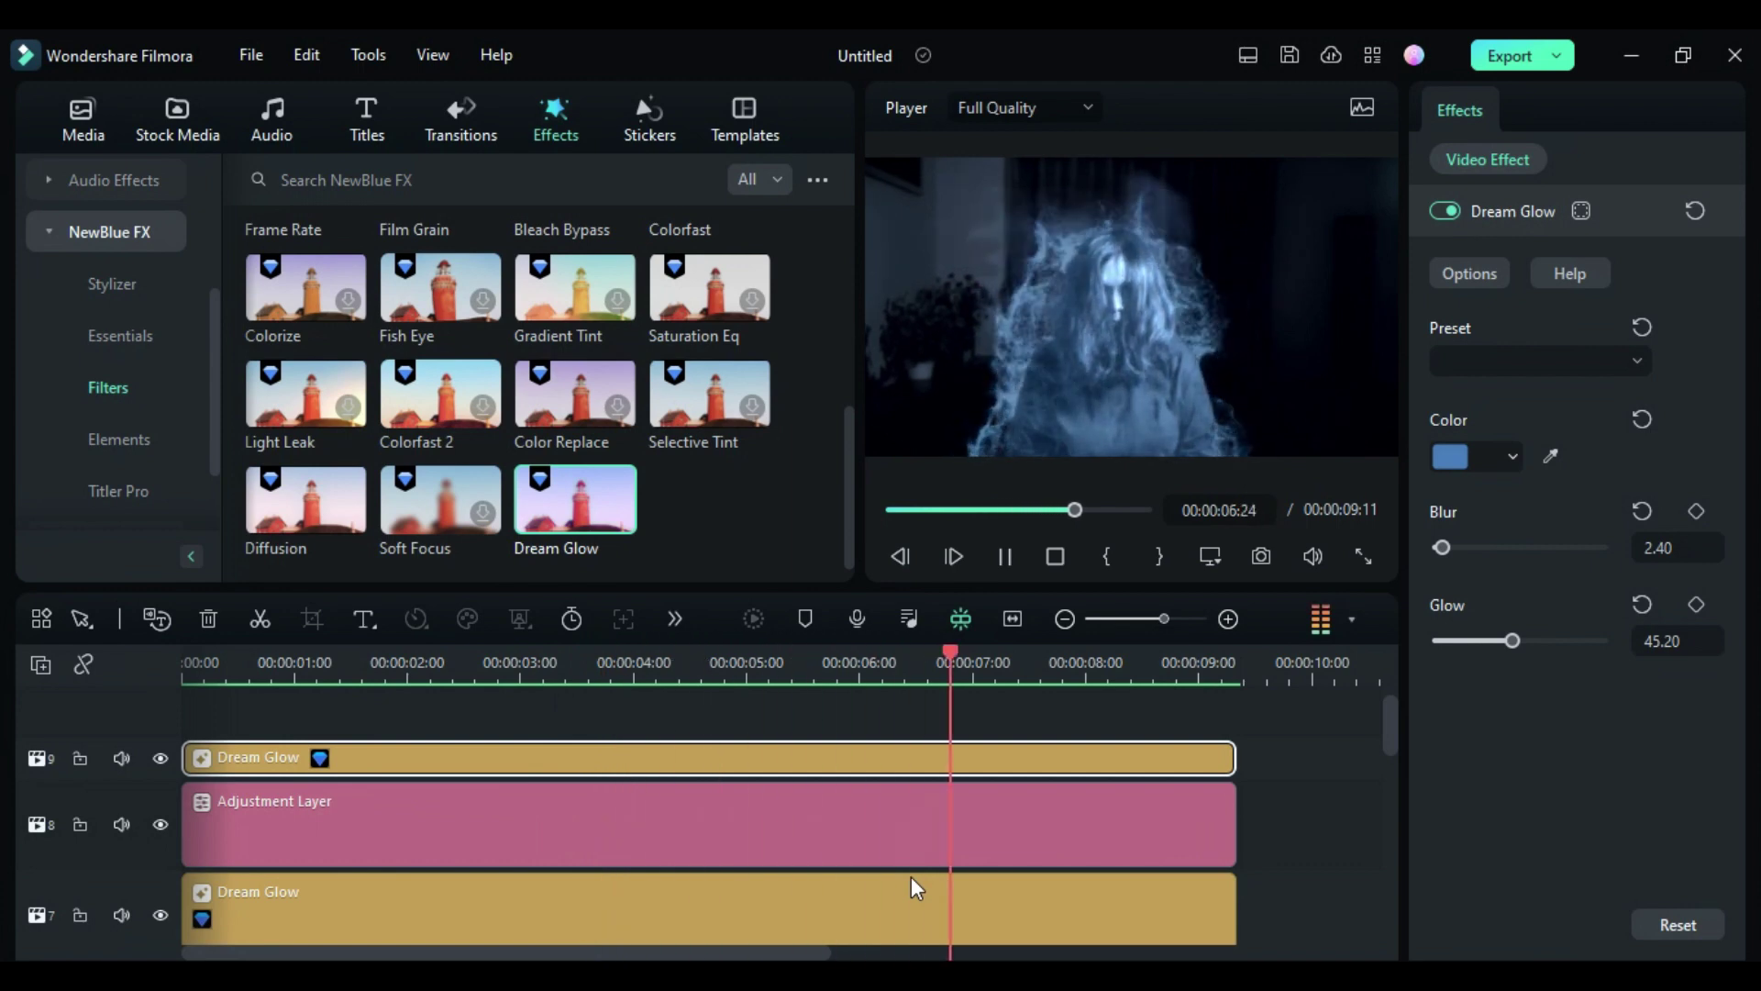
Switch to the web browser and open filmora.wondershare.com
{"action": "type", "text": "filmora.wond"}
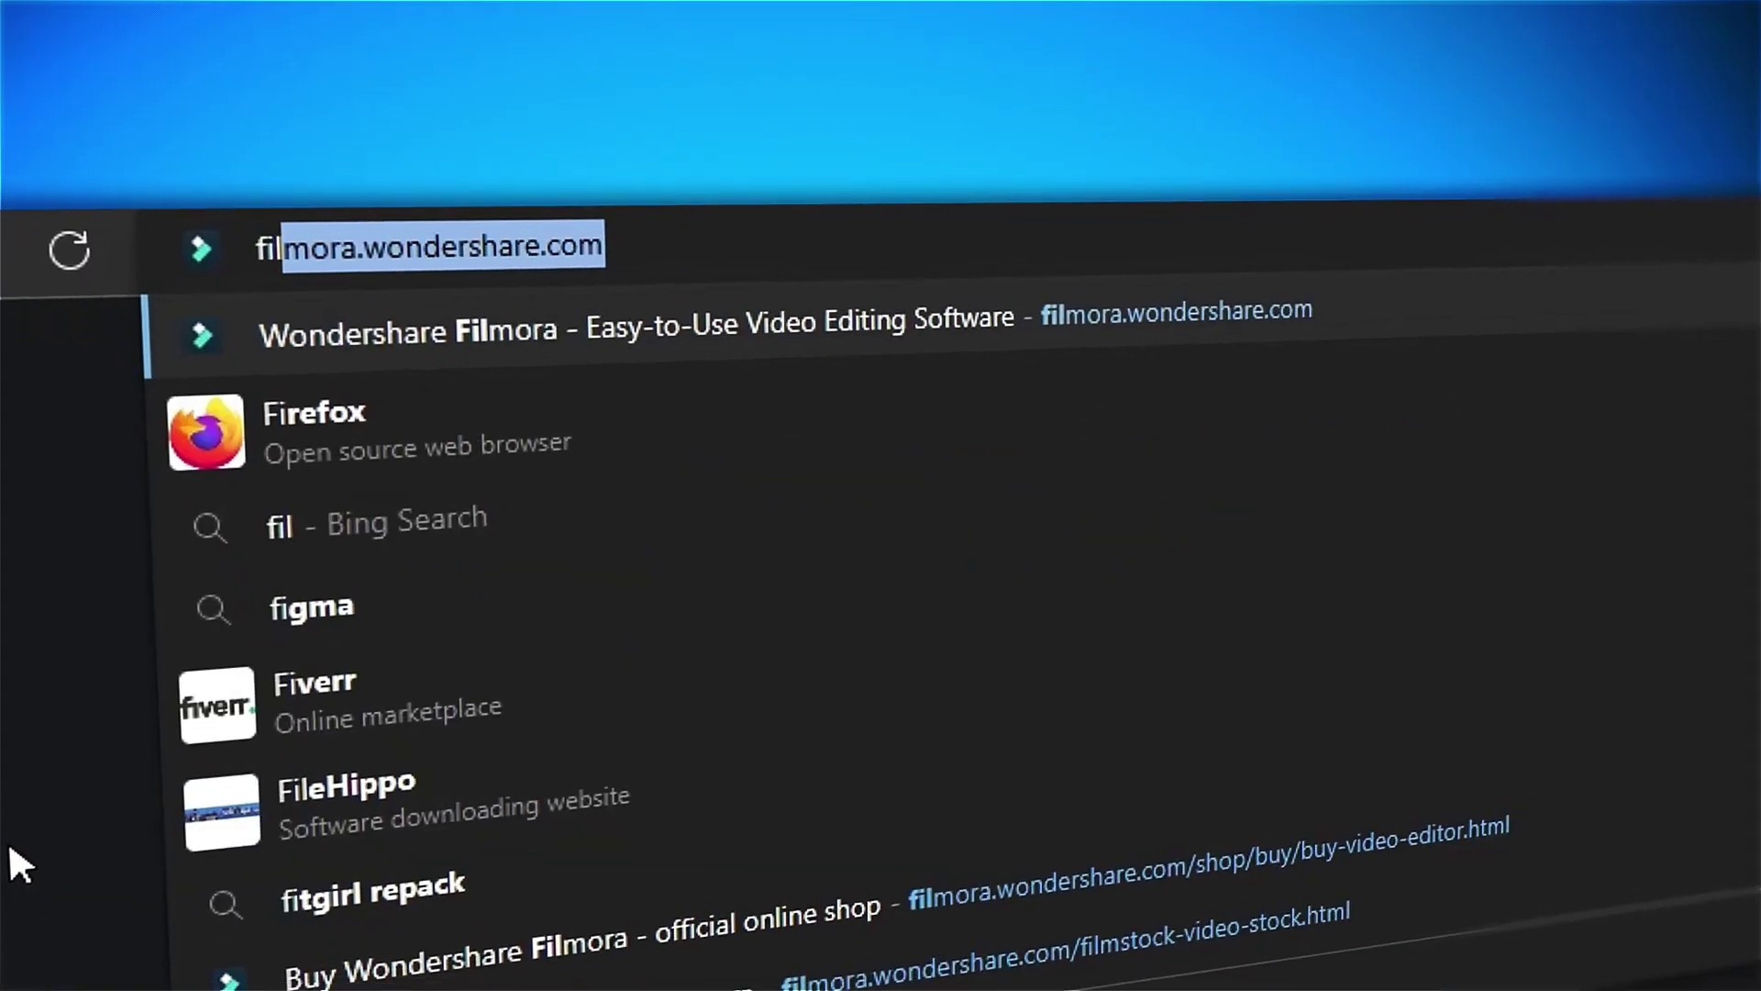
{"action": "type", "text": "ershare.com"}
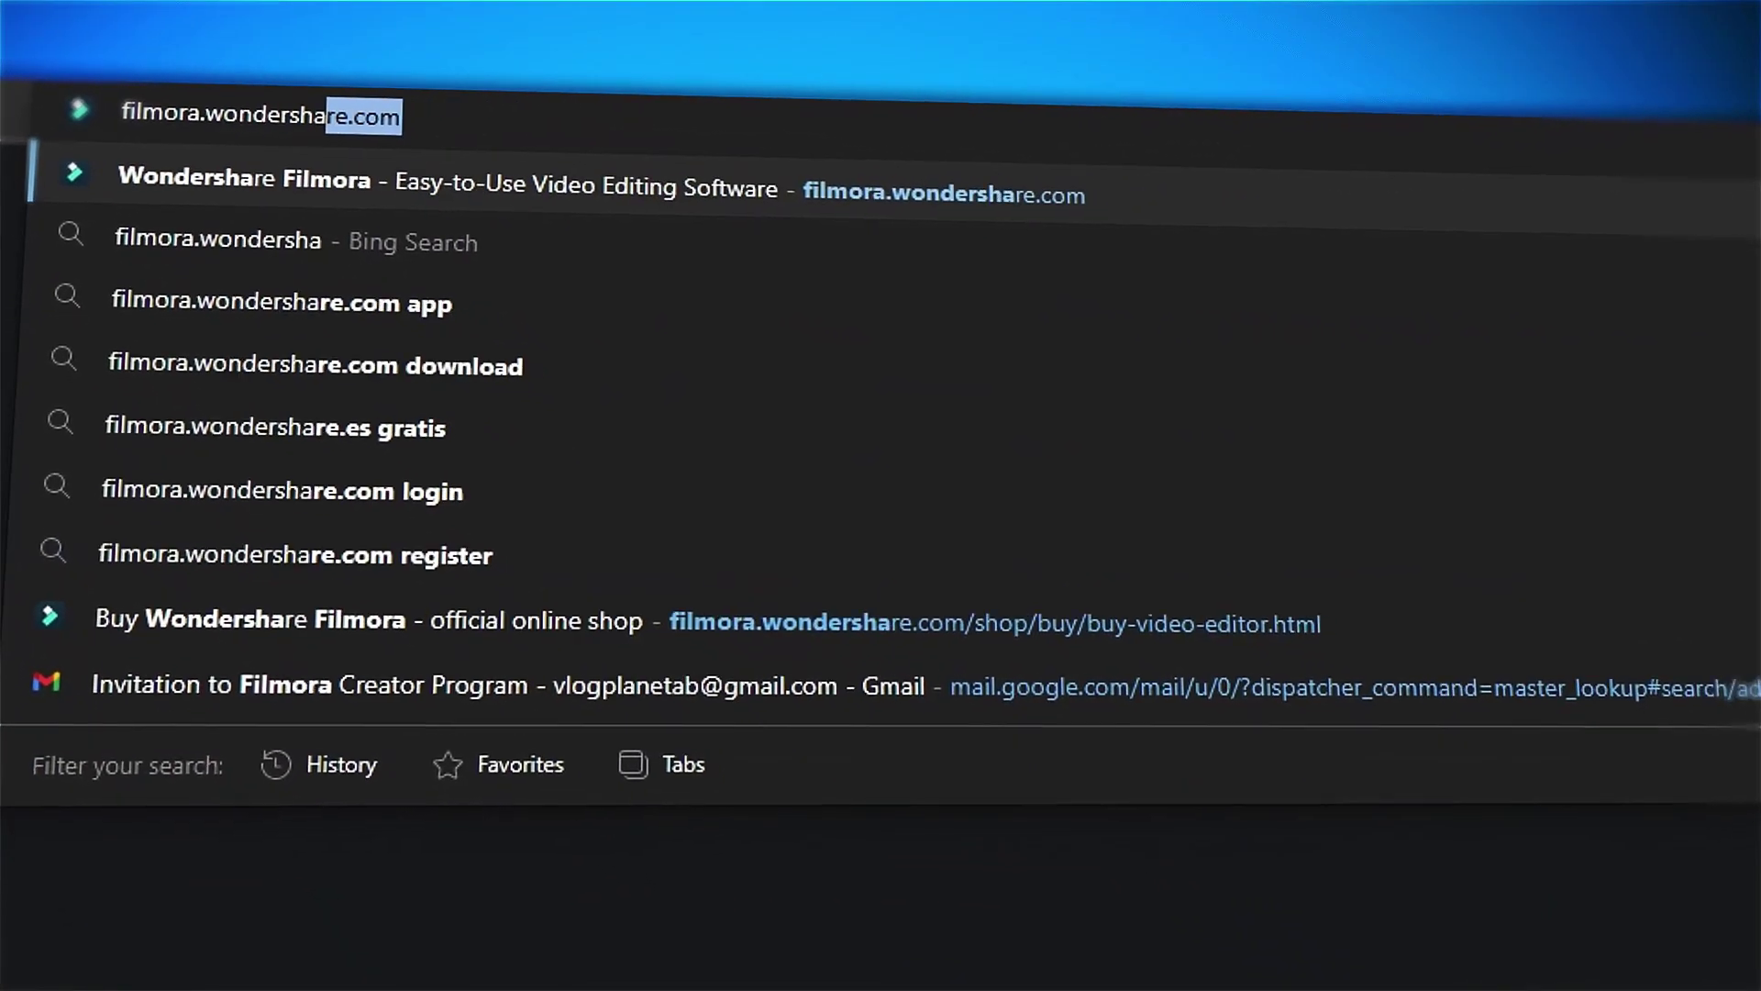
{"action": "key", "text": "Return"}
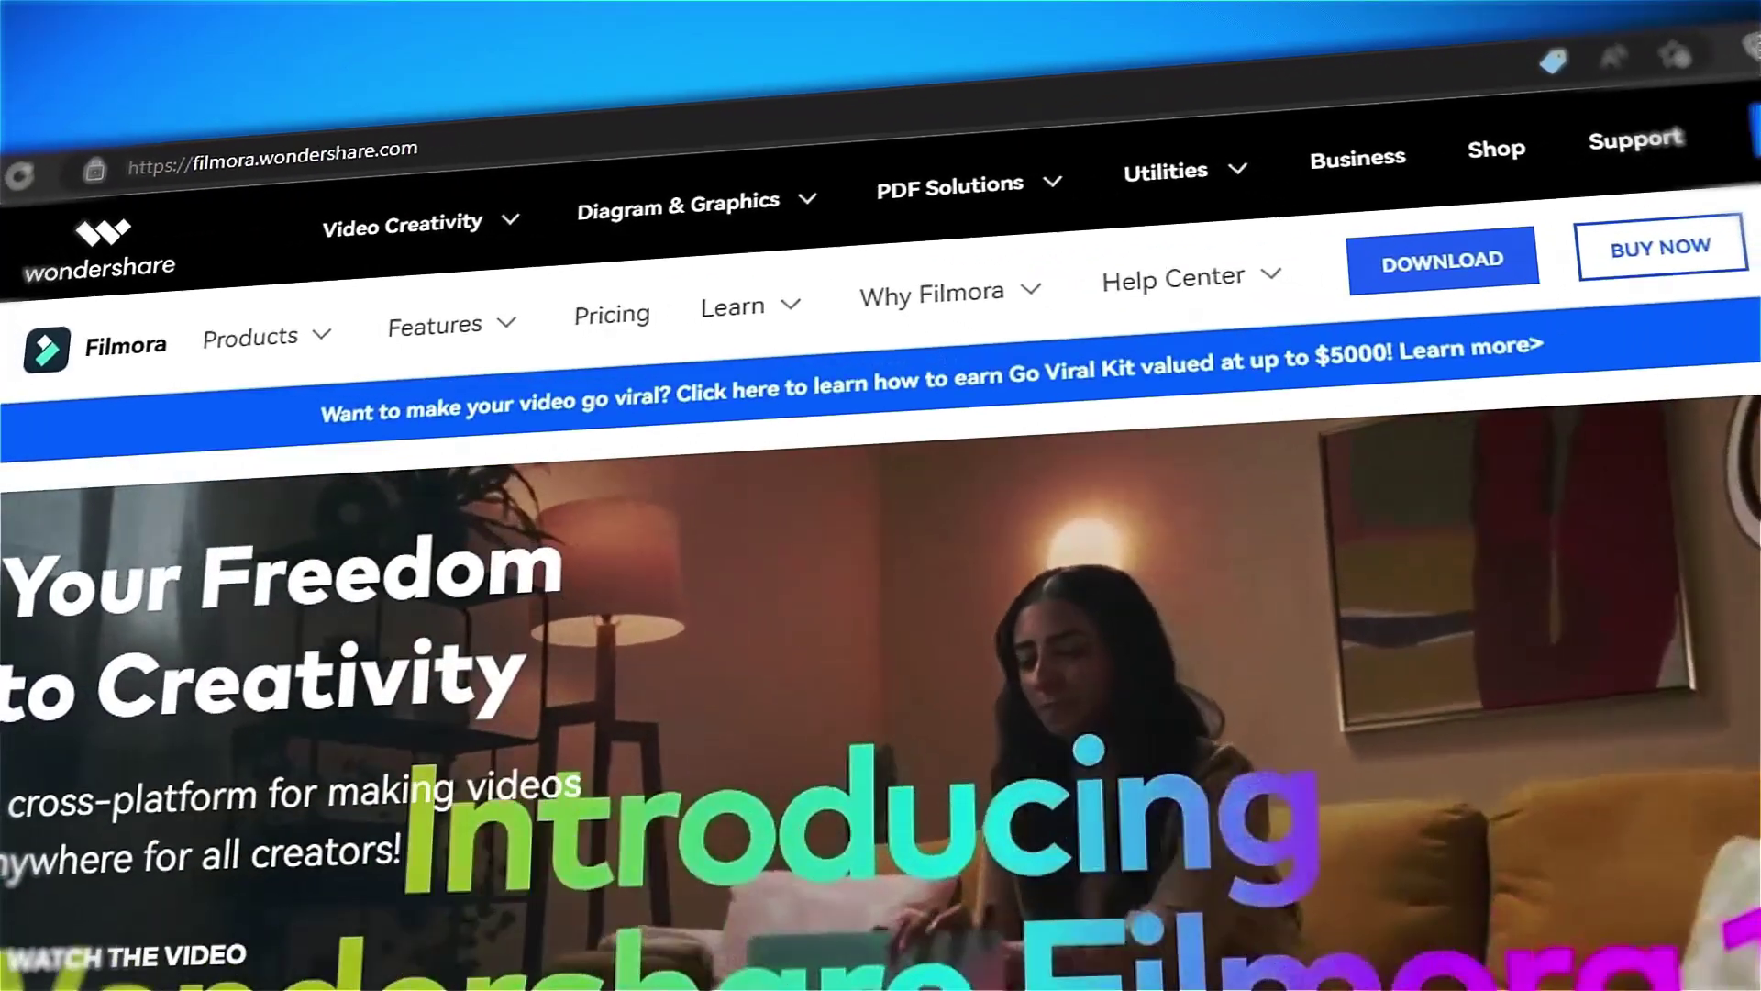